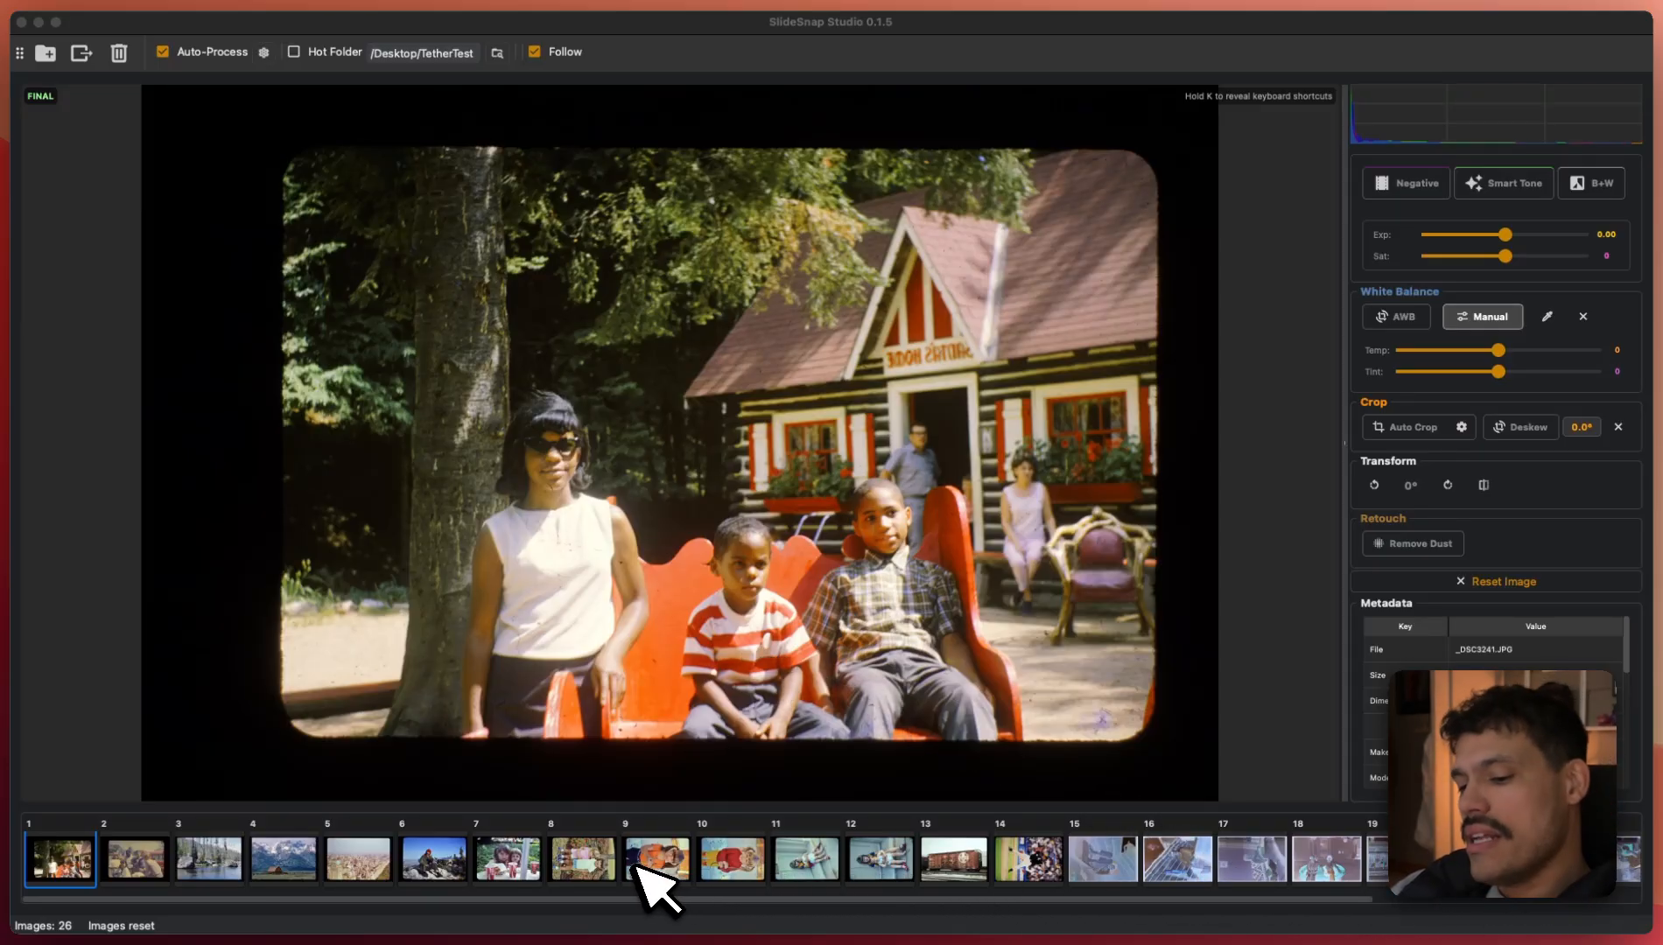
- Step through to scan 4, the mountain barn slide, and cancel the Add Folder picker
scroll(436, 827, right, 5)
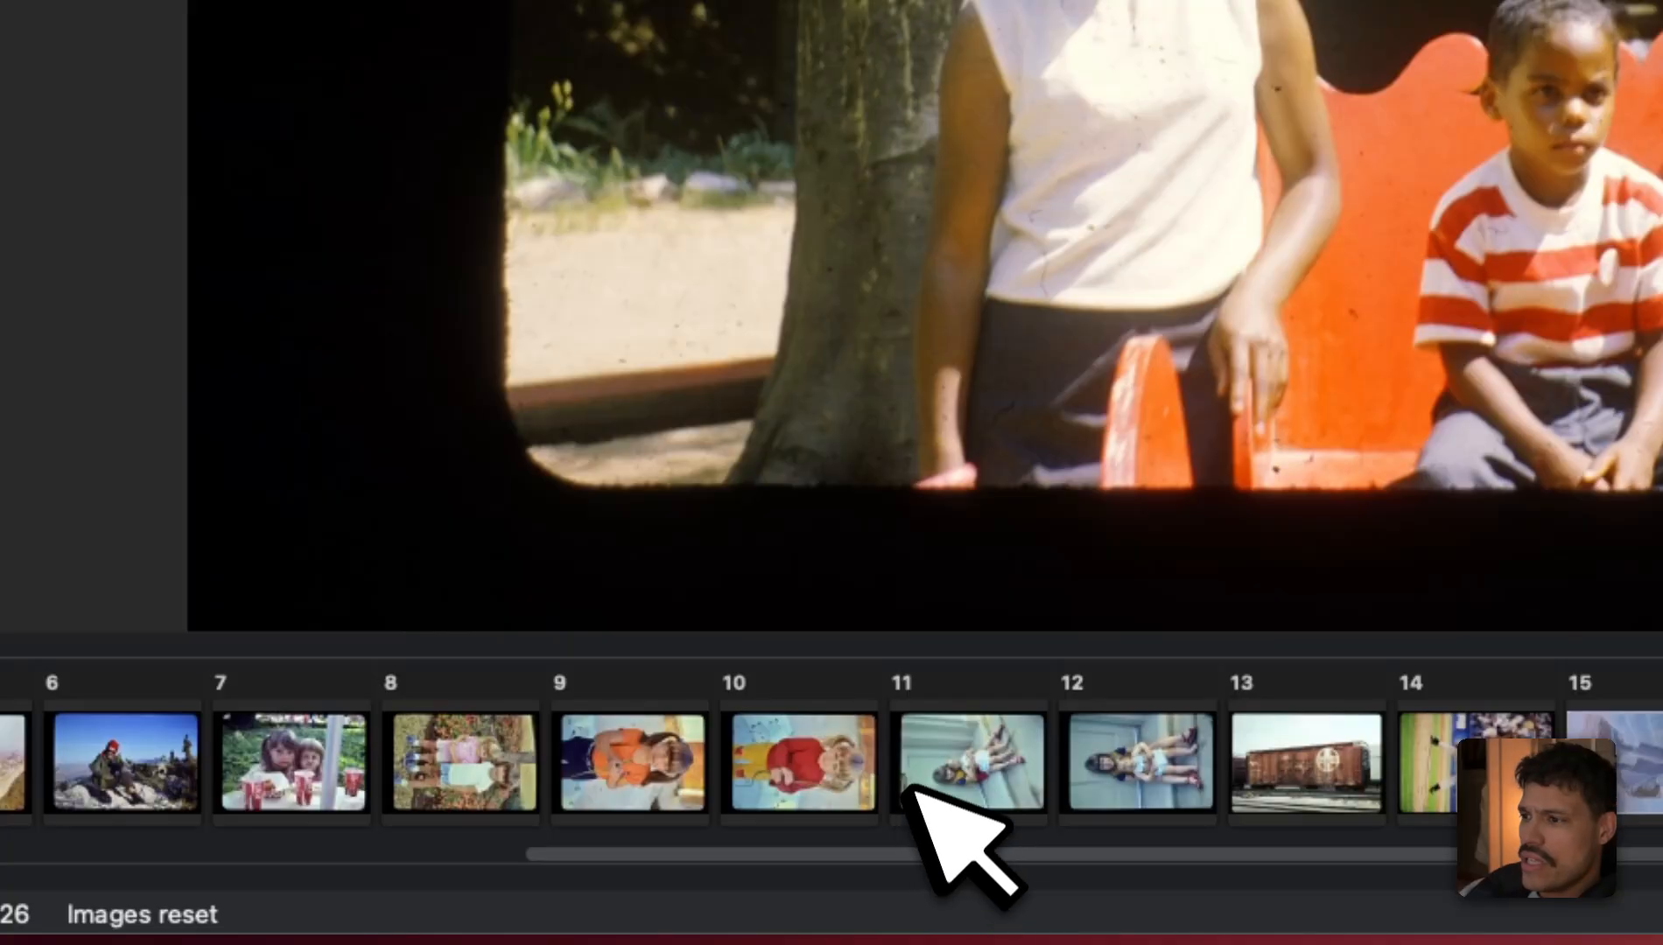
scroll(963, 771, left, 5)
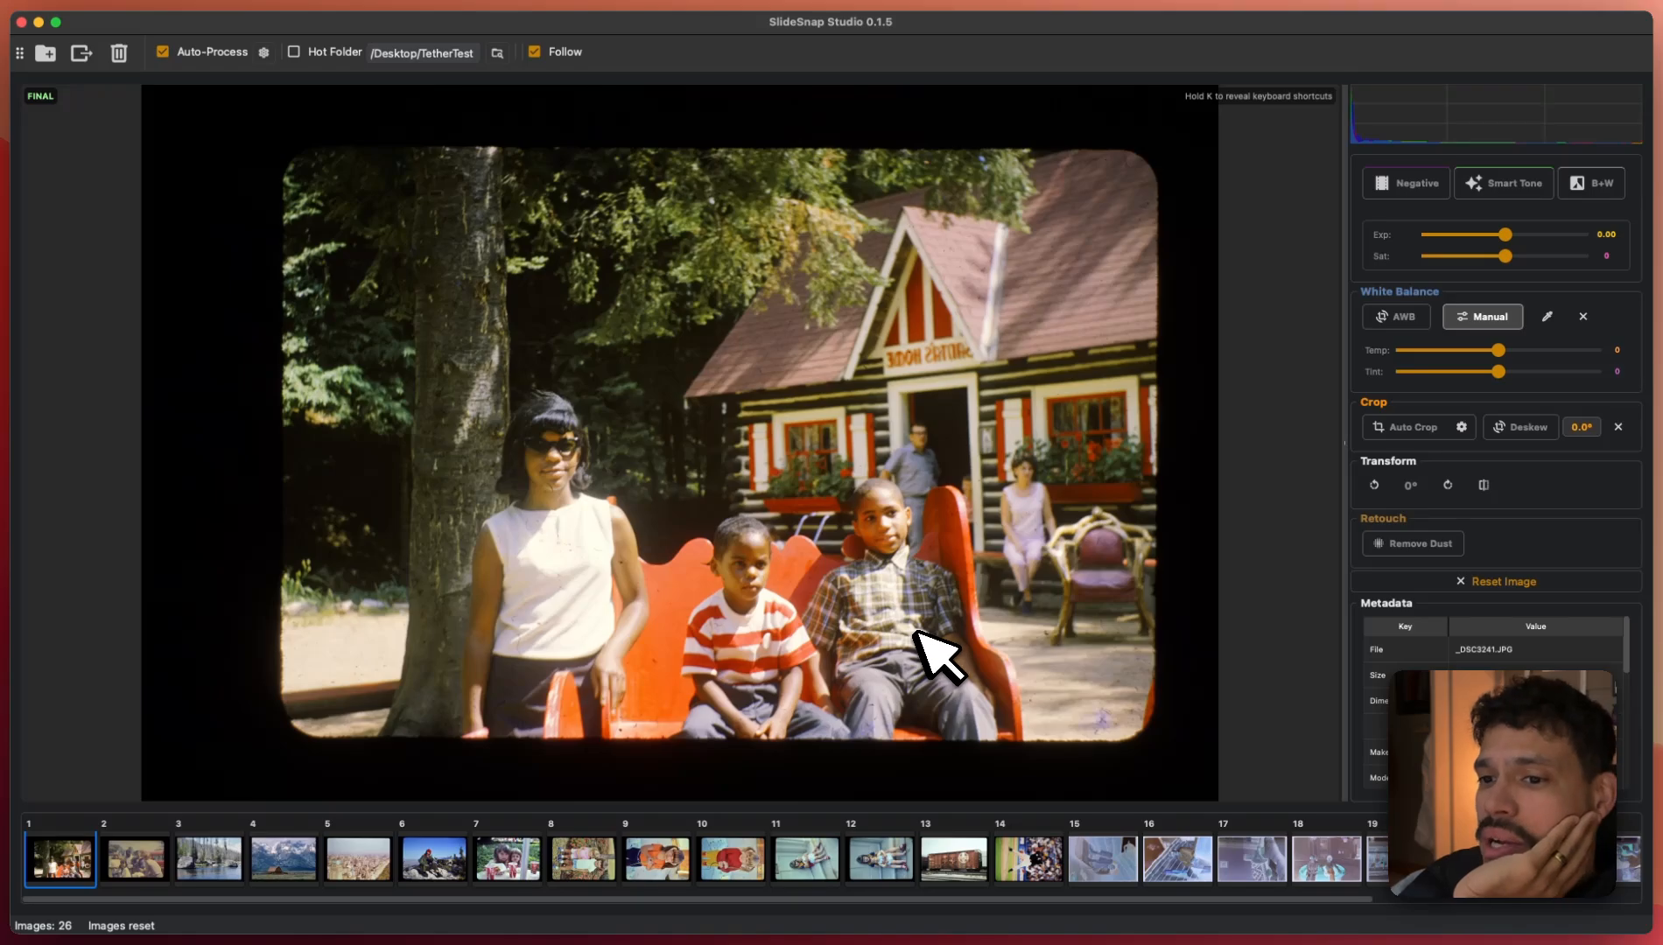
key(Right)
key(Right)
key(Right)
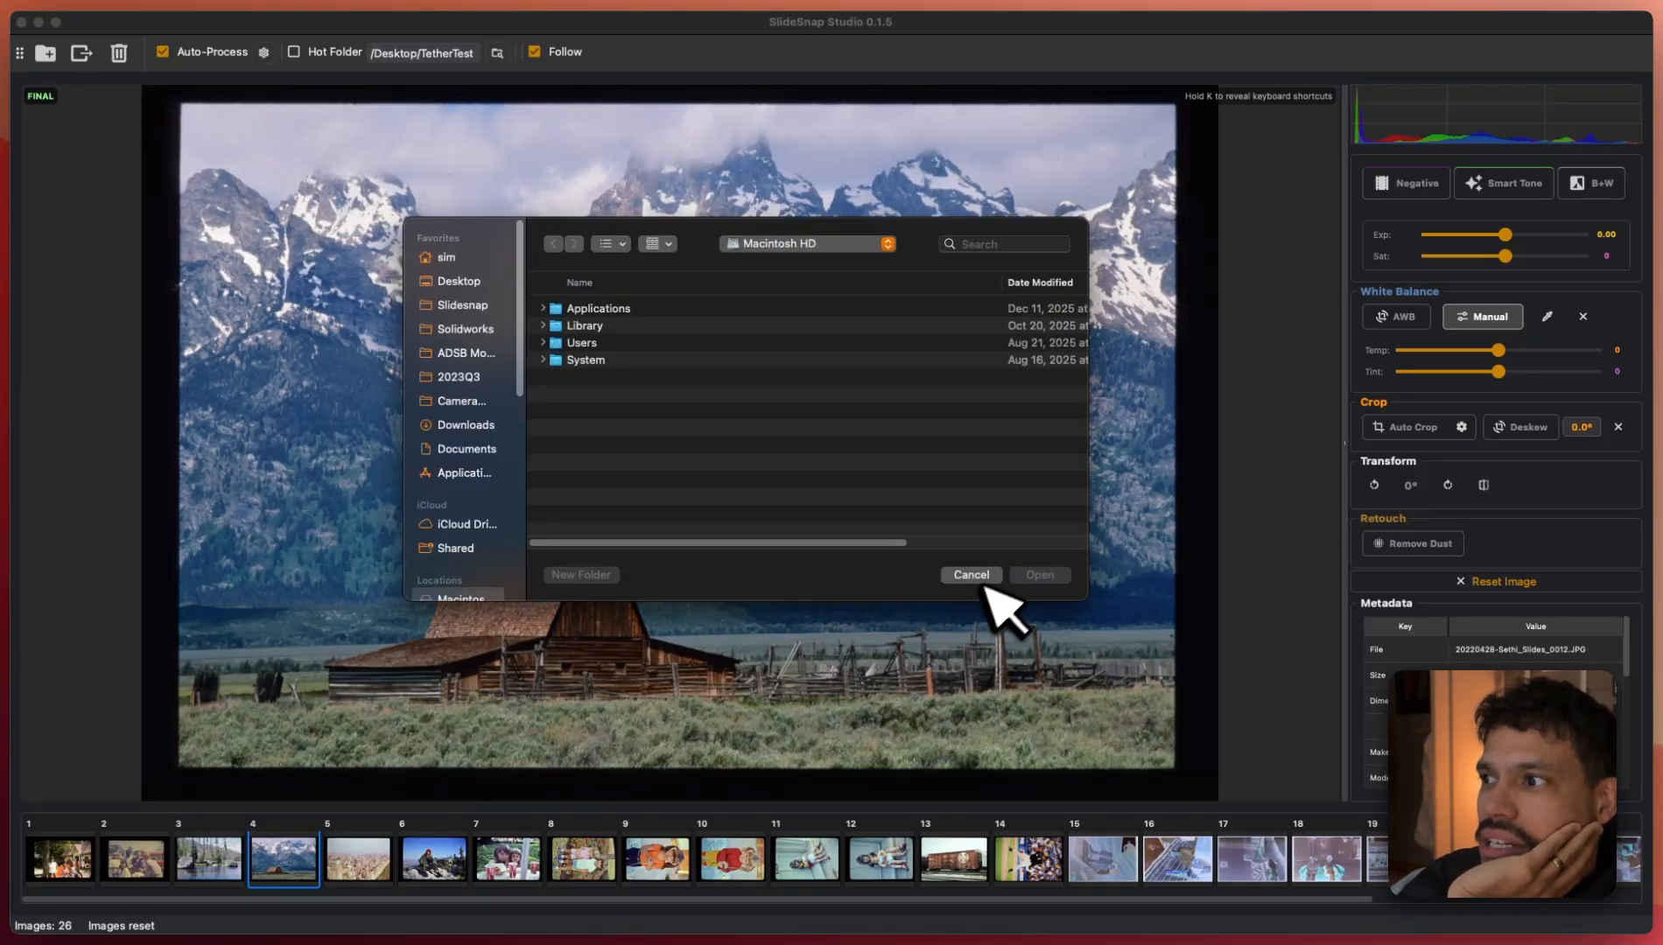
click(989, 574)
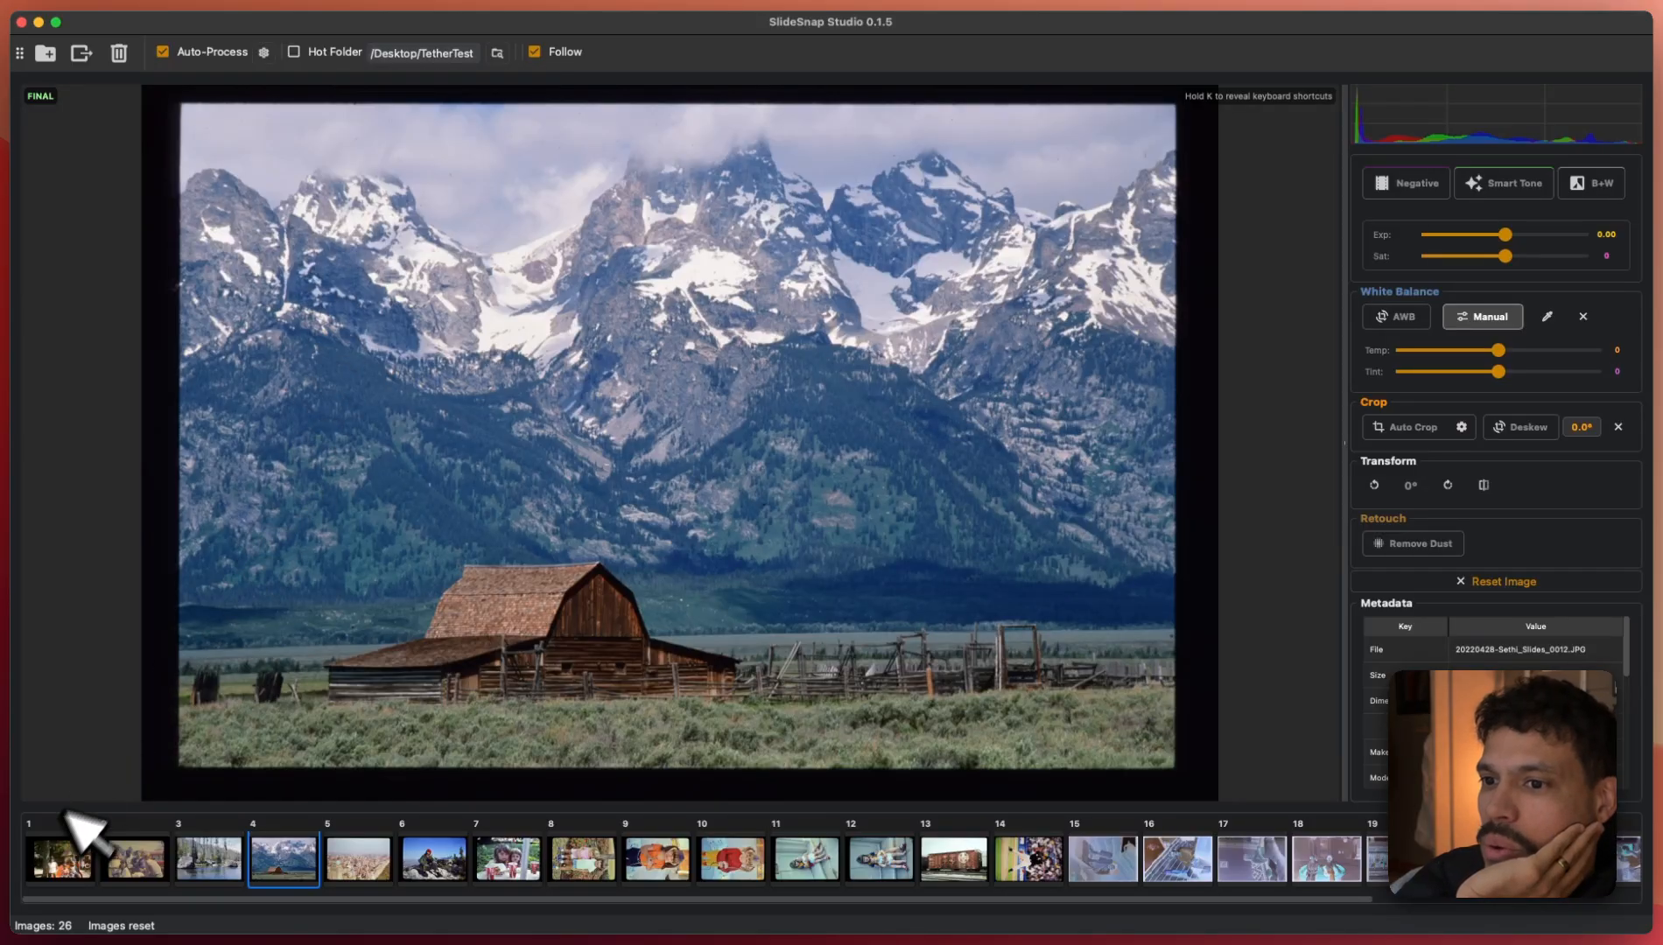
- Show scan 1, the family by the log cabin, and close Auto-Process settings without changes
click(48, 853)
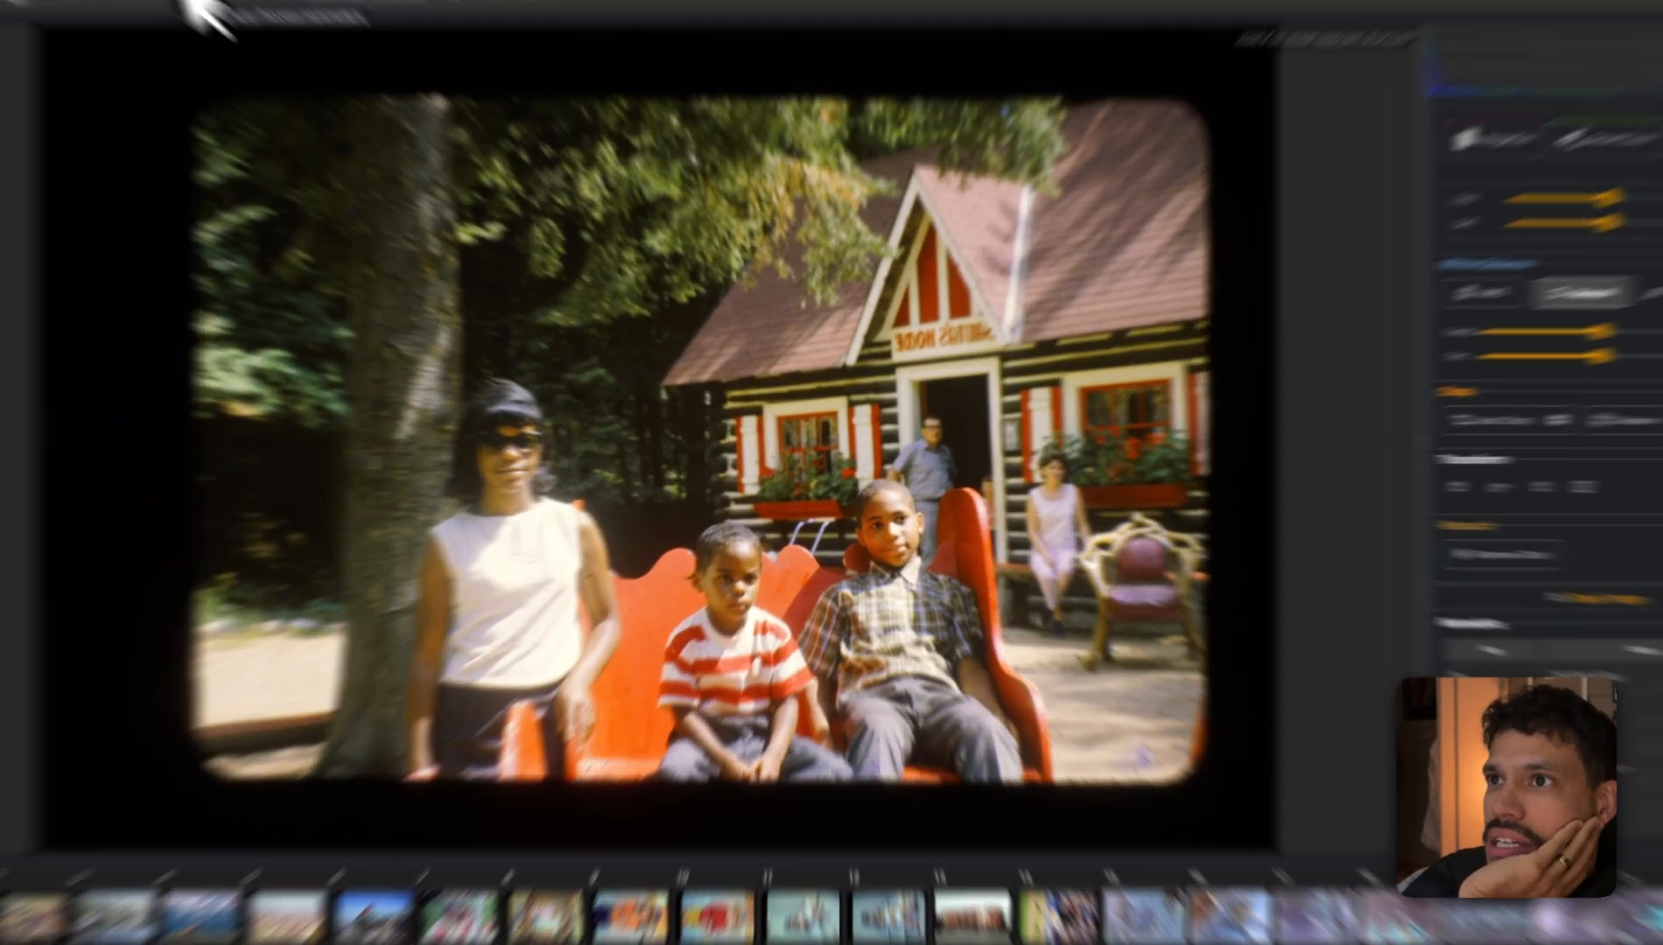
click(263, 51)
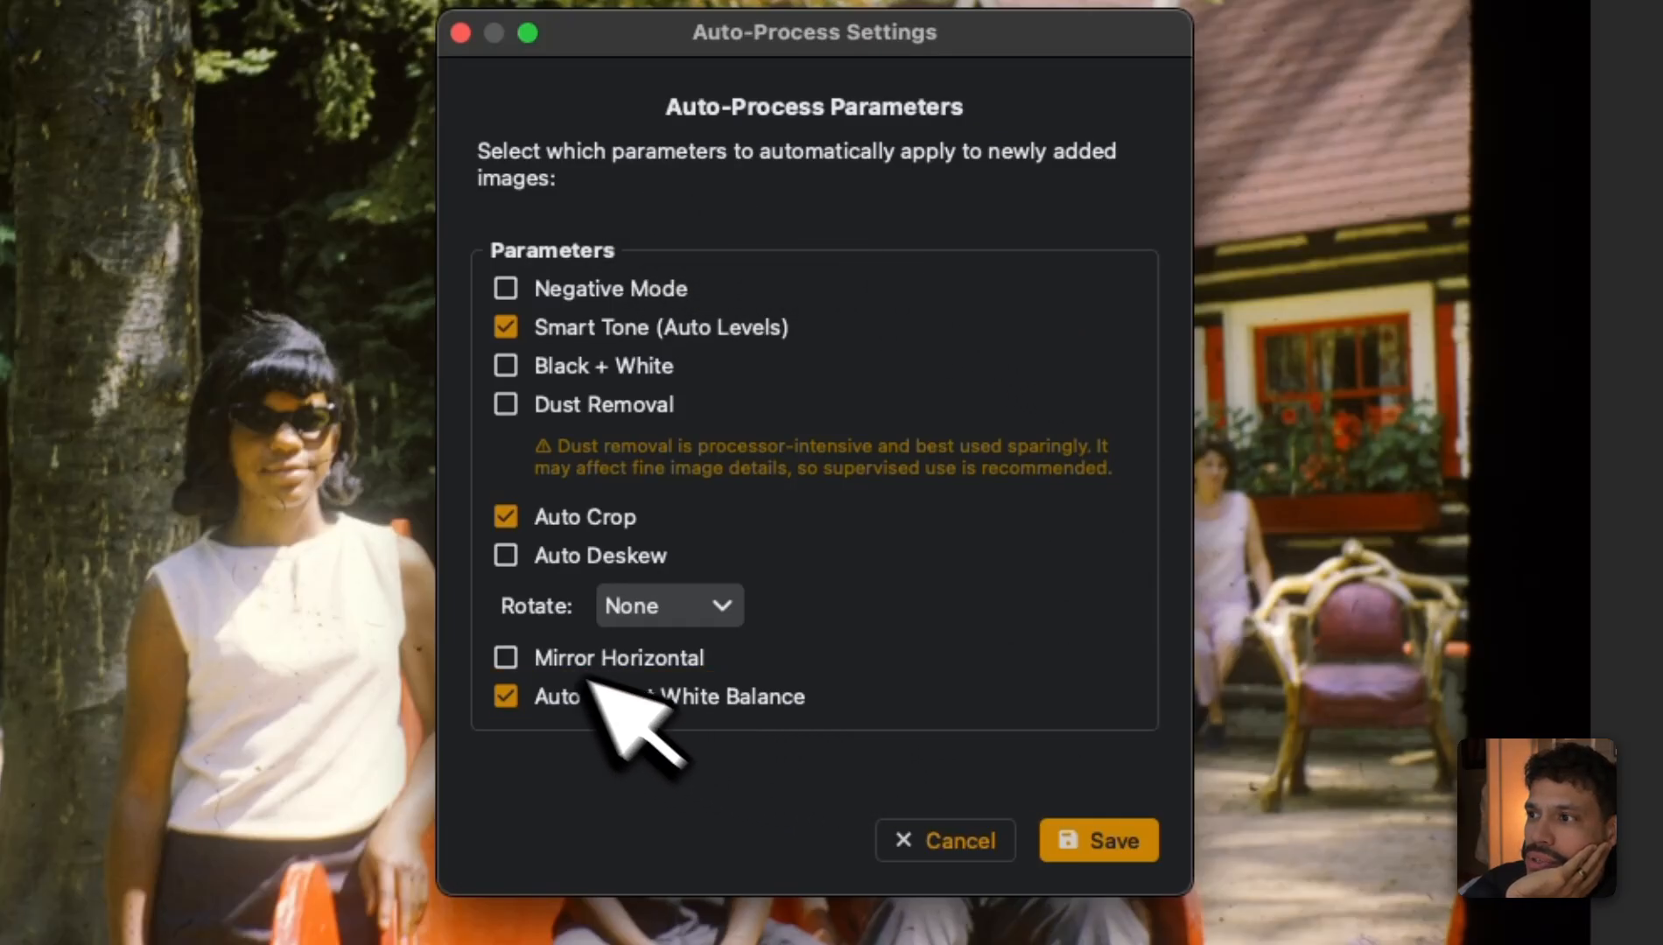
click(969, 846)
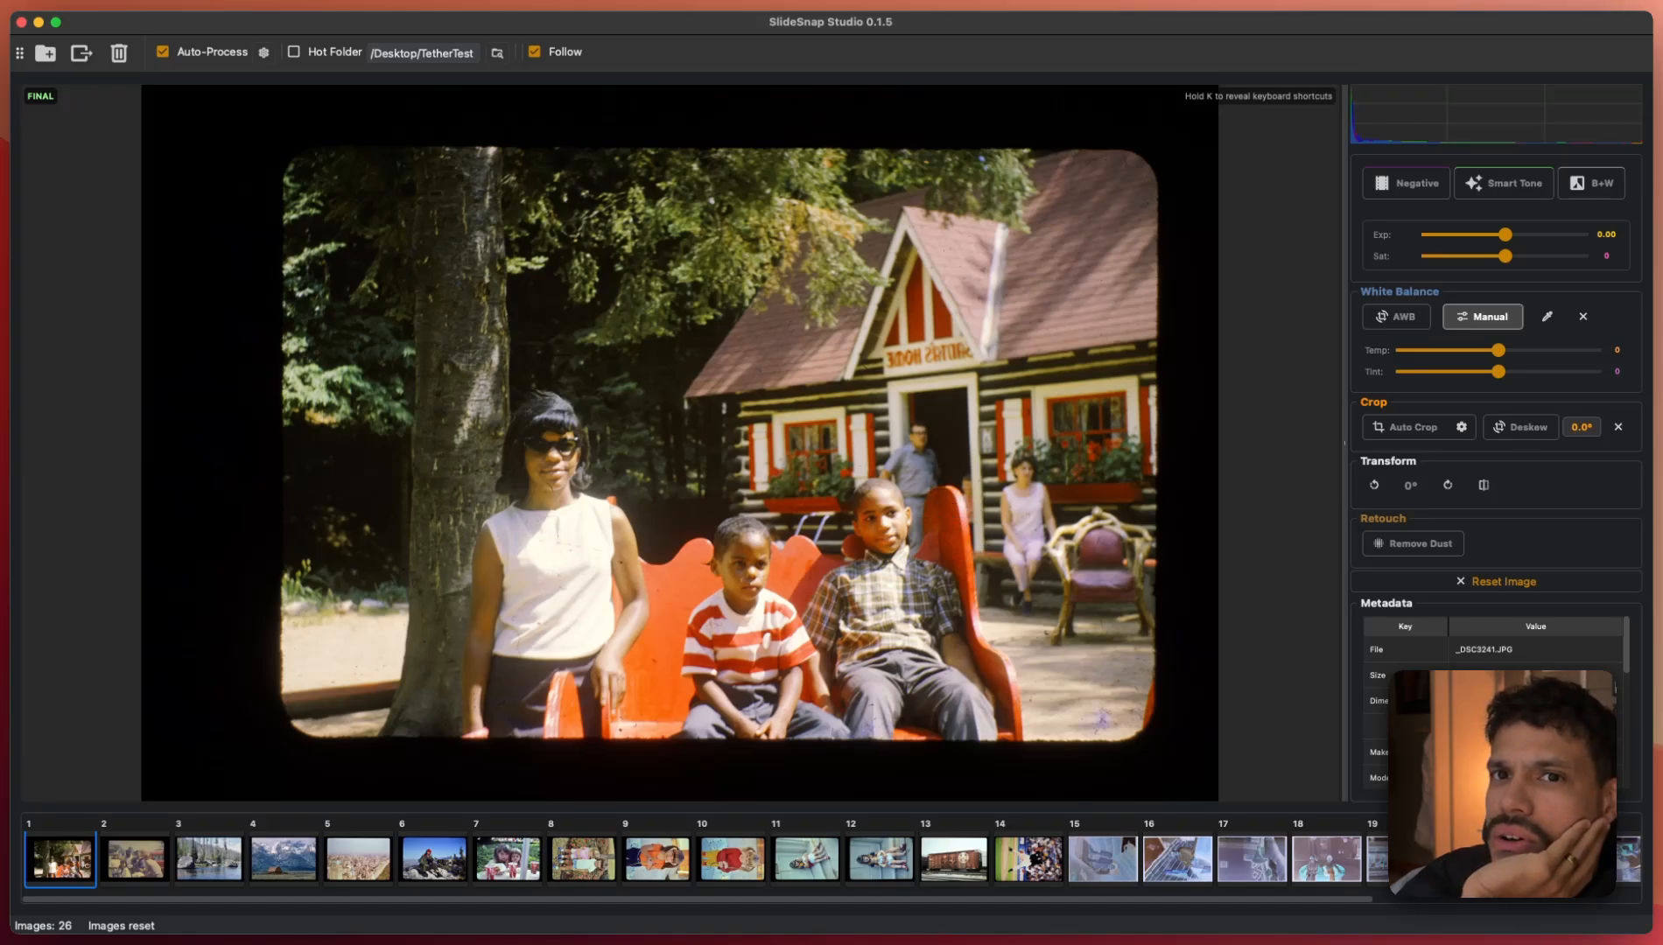
- Return to SlideSnap and select filmstrip thumbnails 1 through 14 together
key(super+Tab)
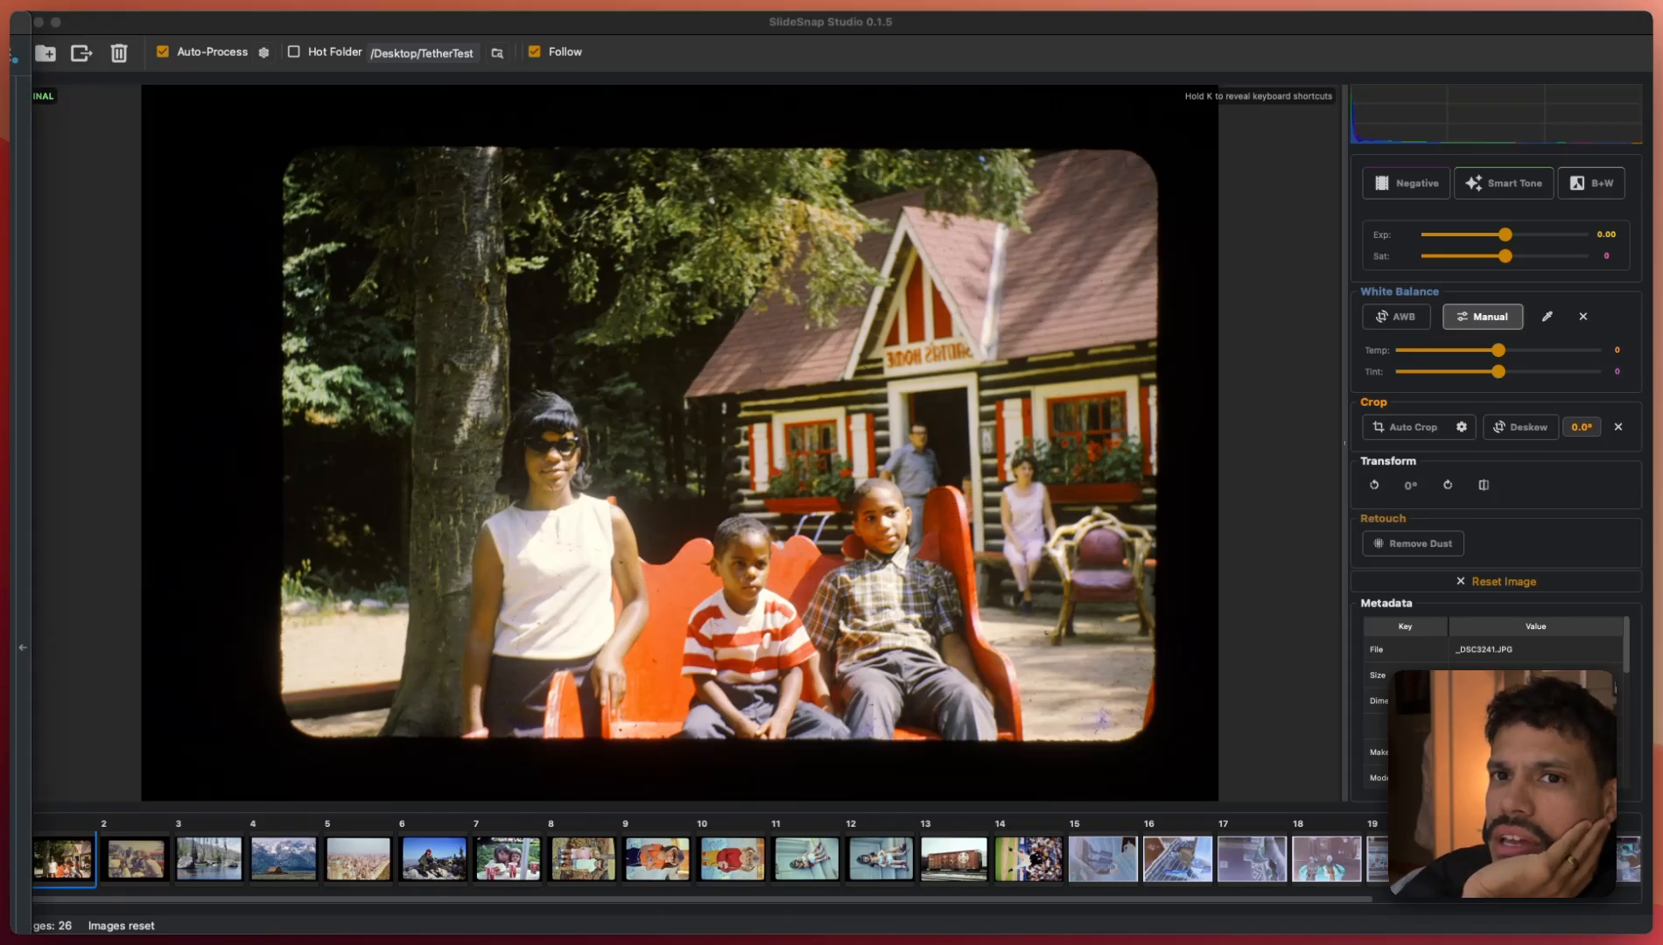
click(680, 436)
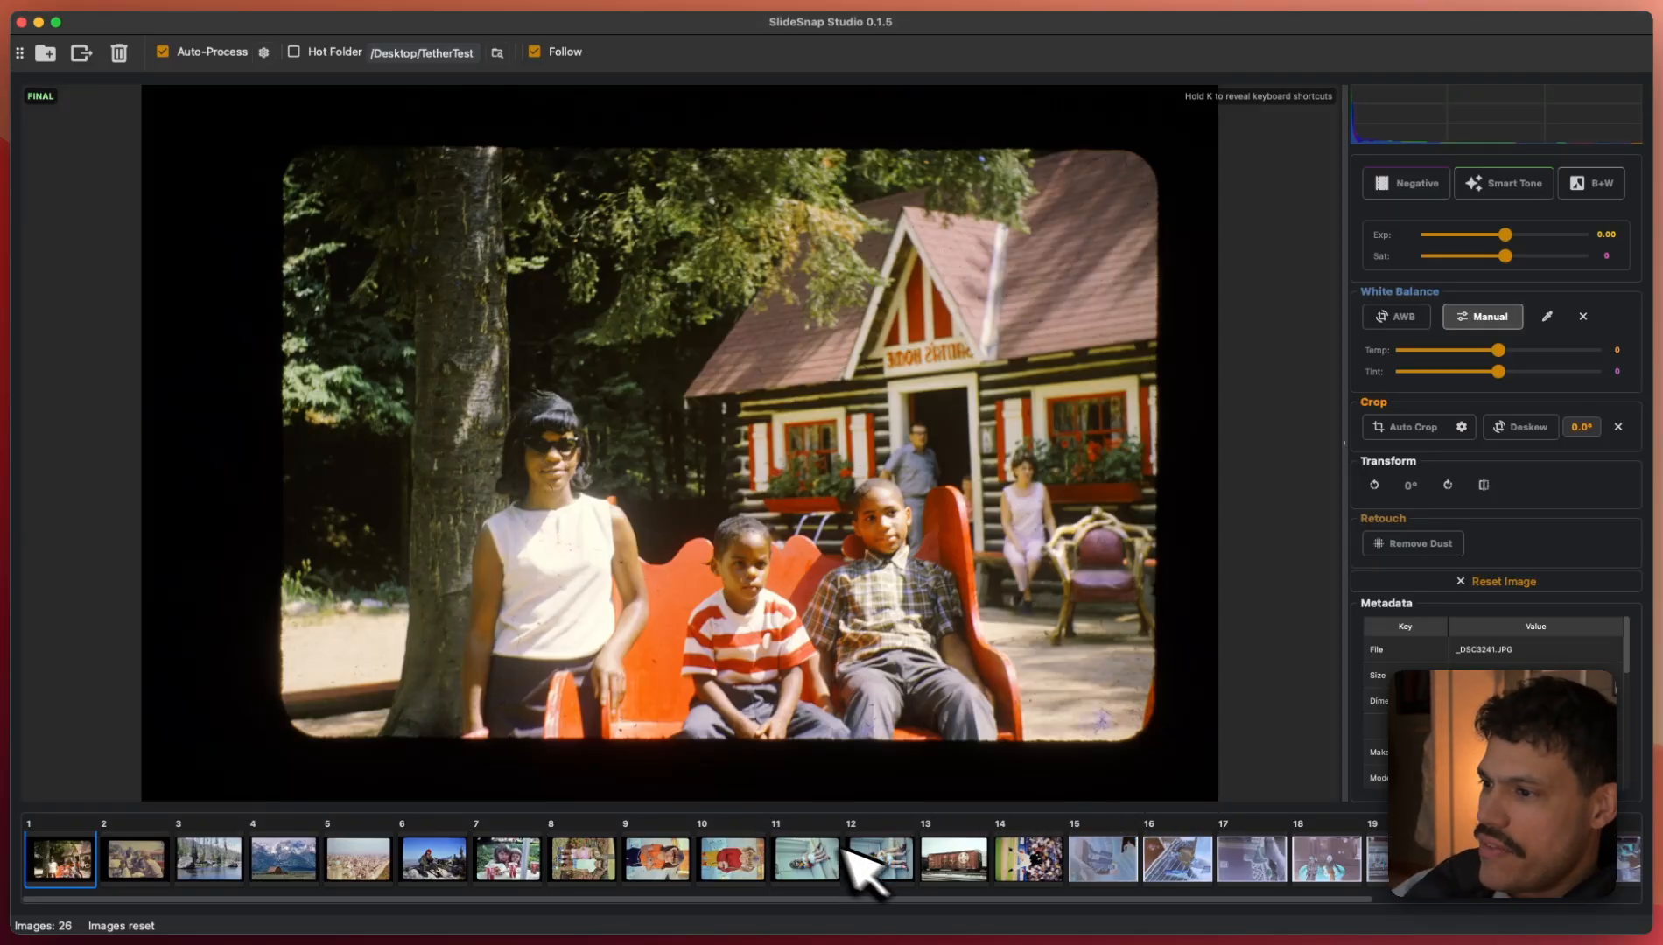
key(Right)
key(Right)
key(Right)
key(Right)
key(Right)
key(Right)
key(Right)
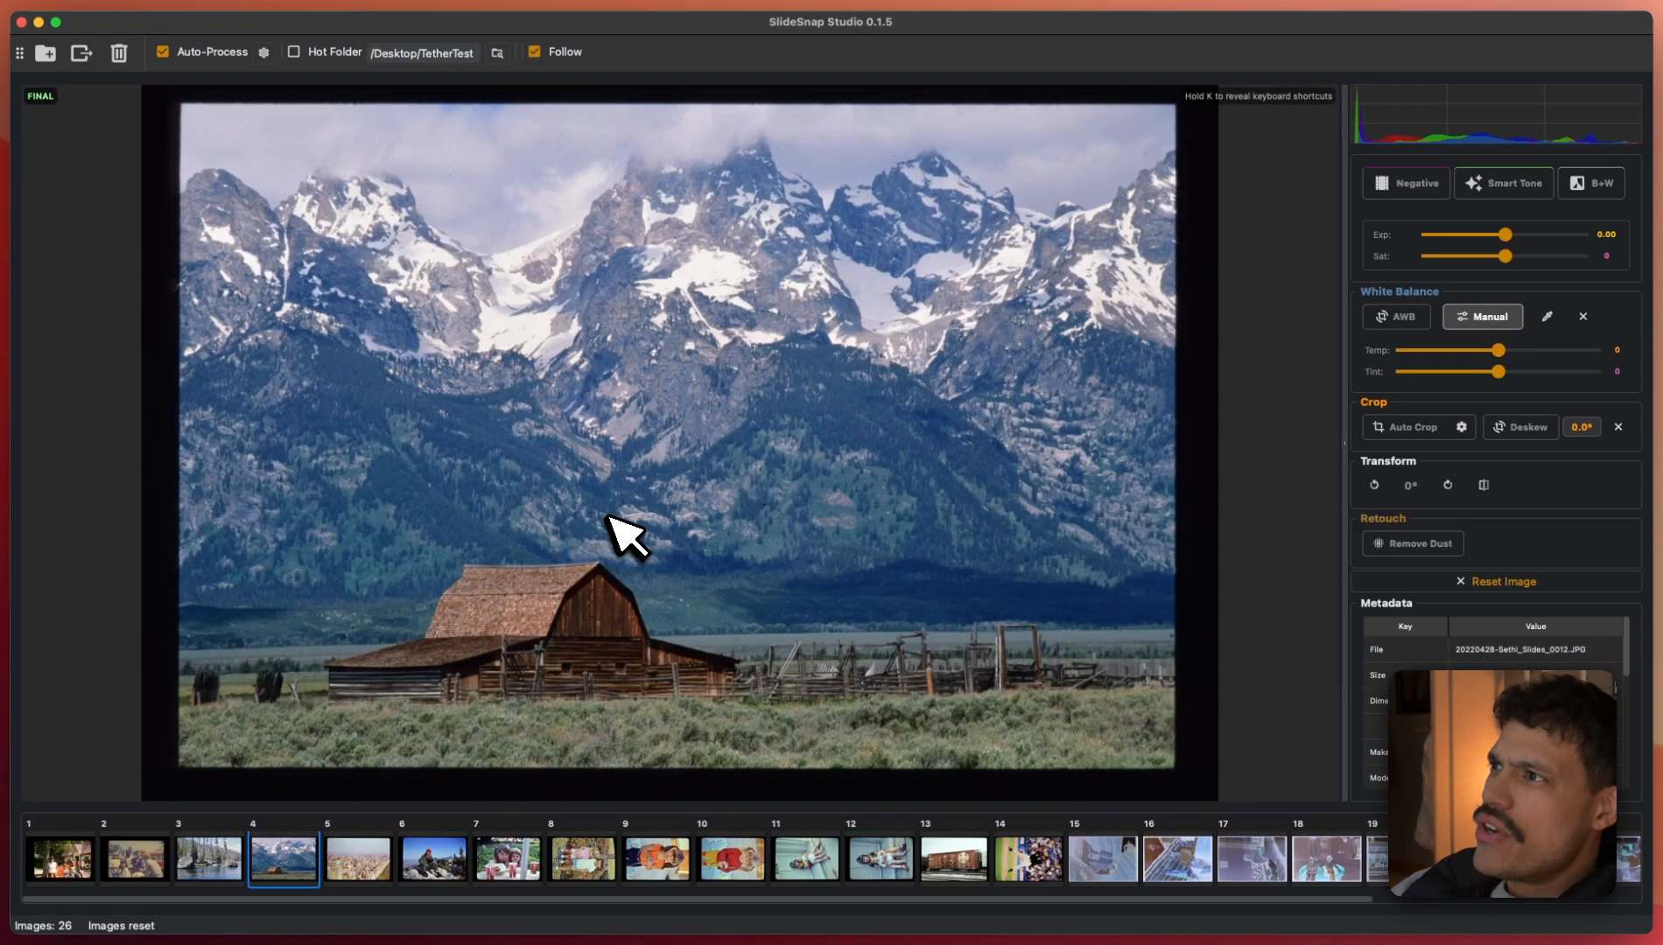
key(Right)
key(Right)
key(Right)
key(Right)
key(Right)
key(Right)
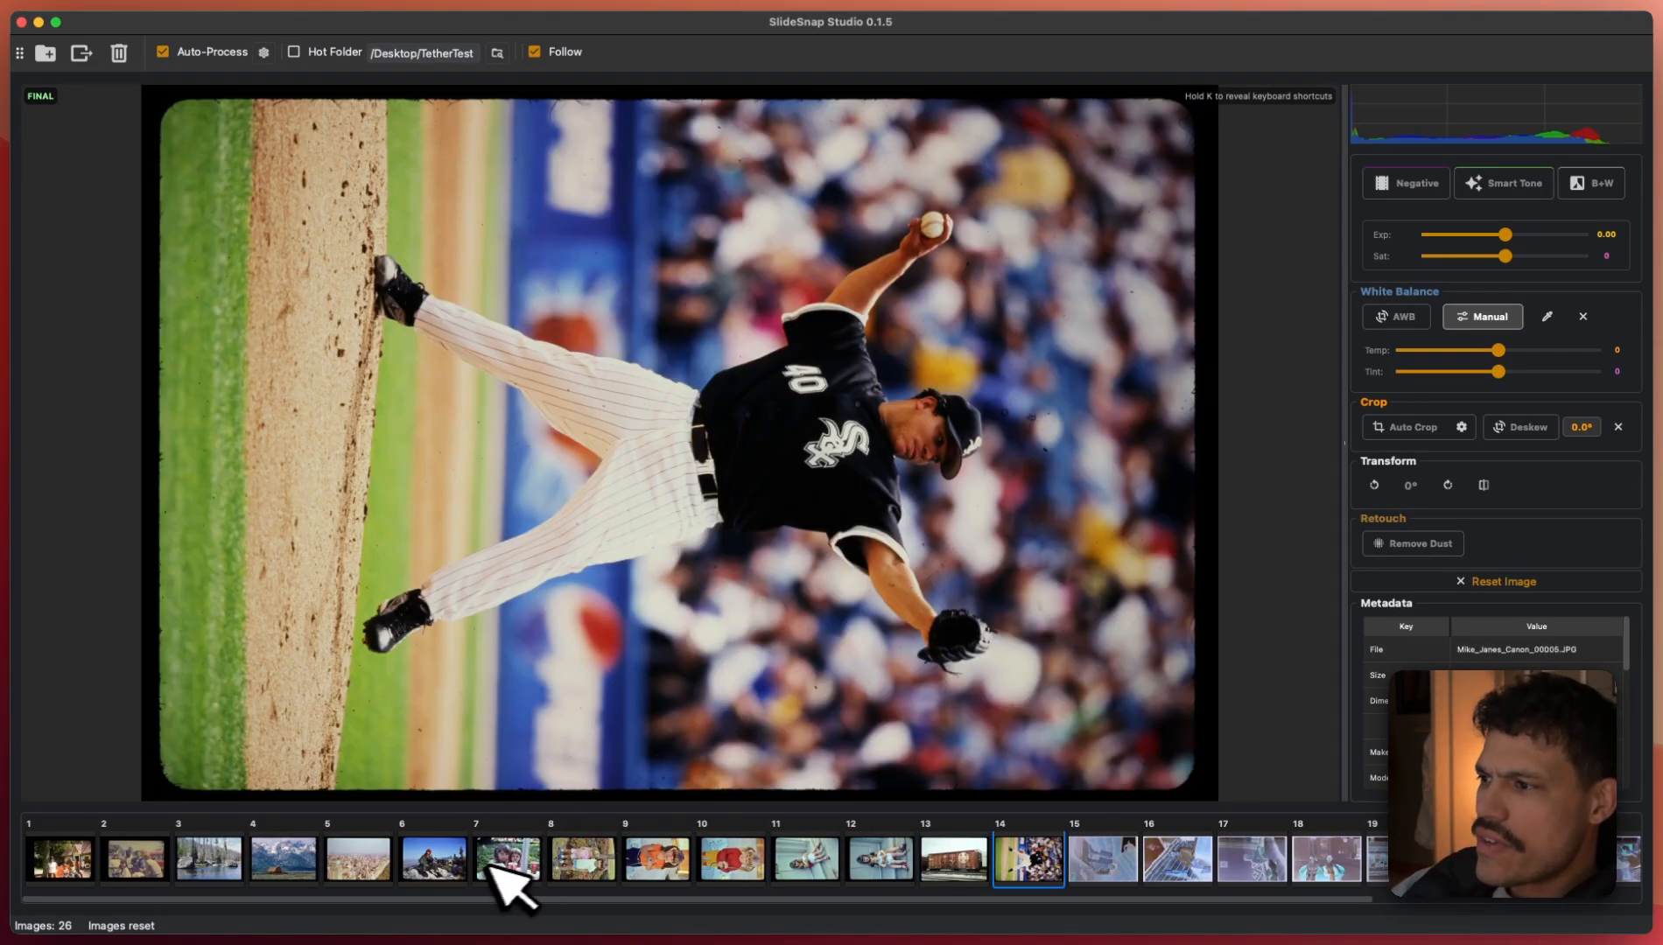
shift+click(77, 853)
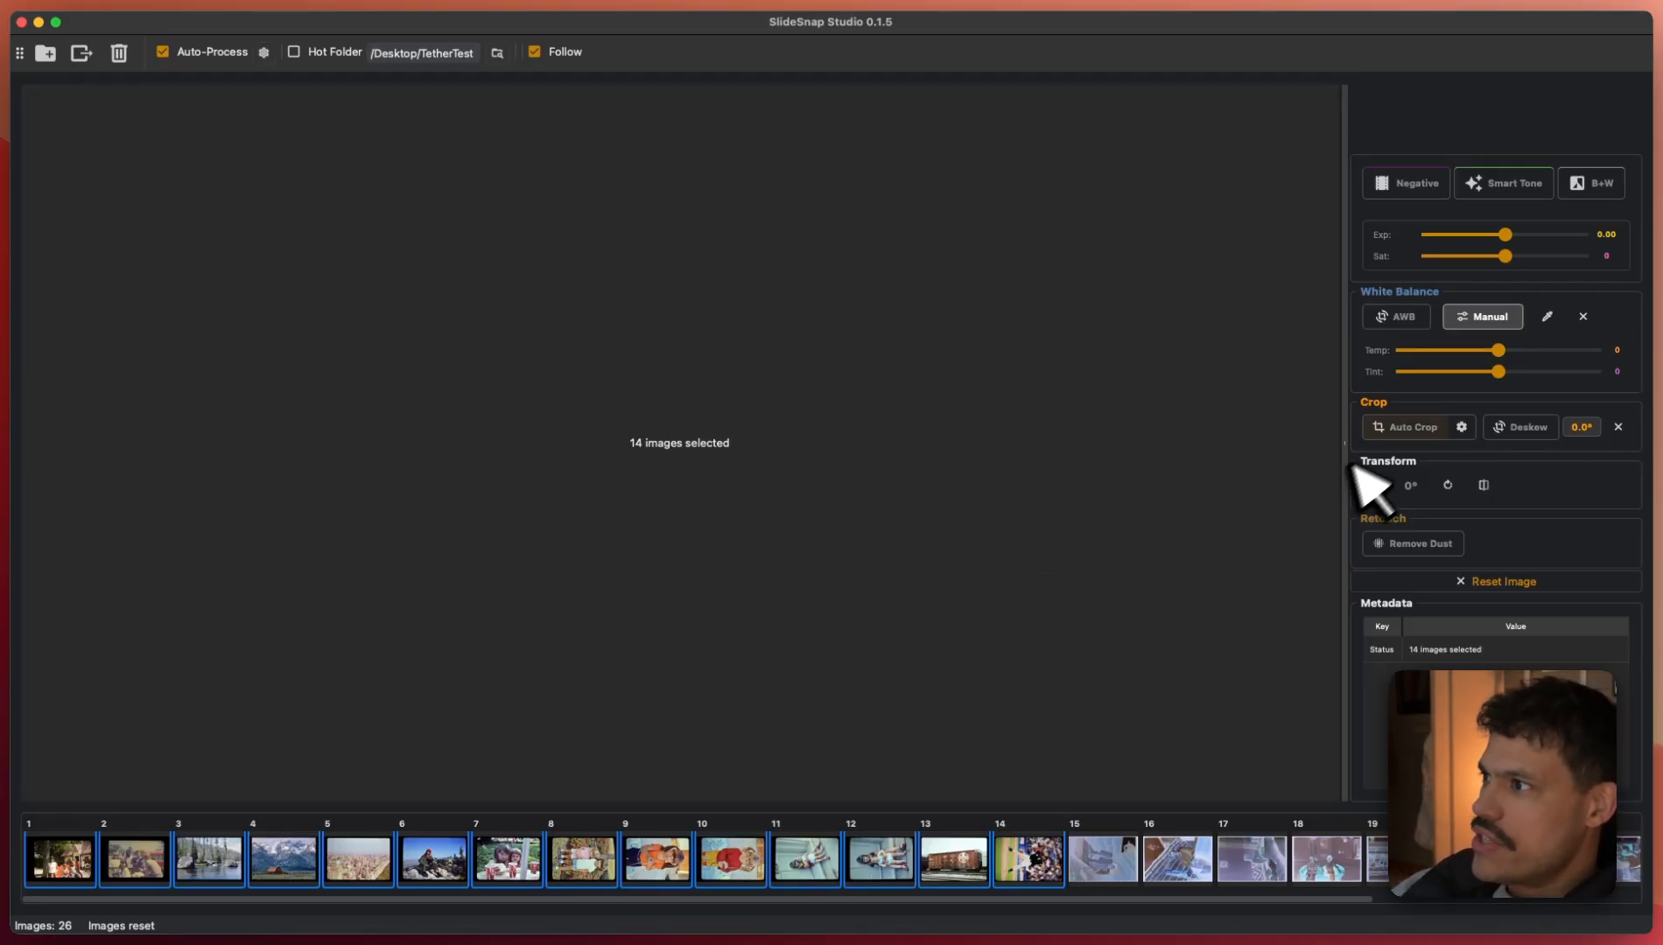
- Auto-crop the 14 selected scans, then view scan 1 with its detected crop outline in WORK view
key(c)
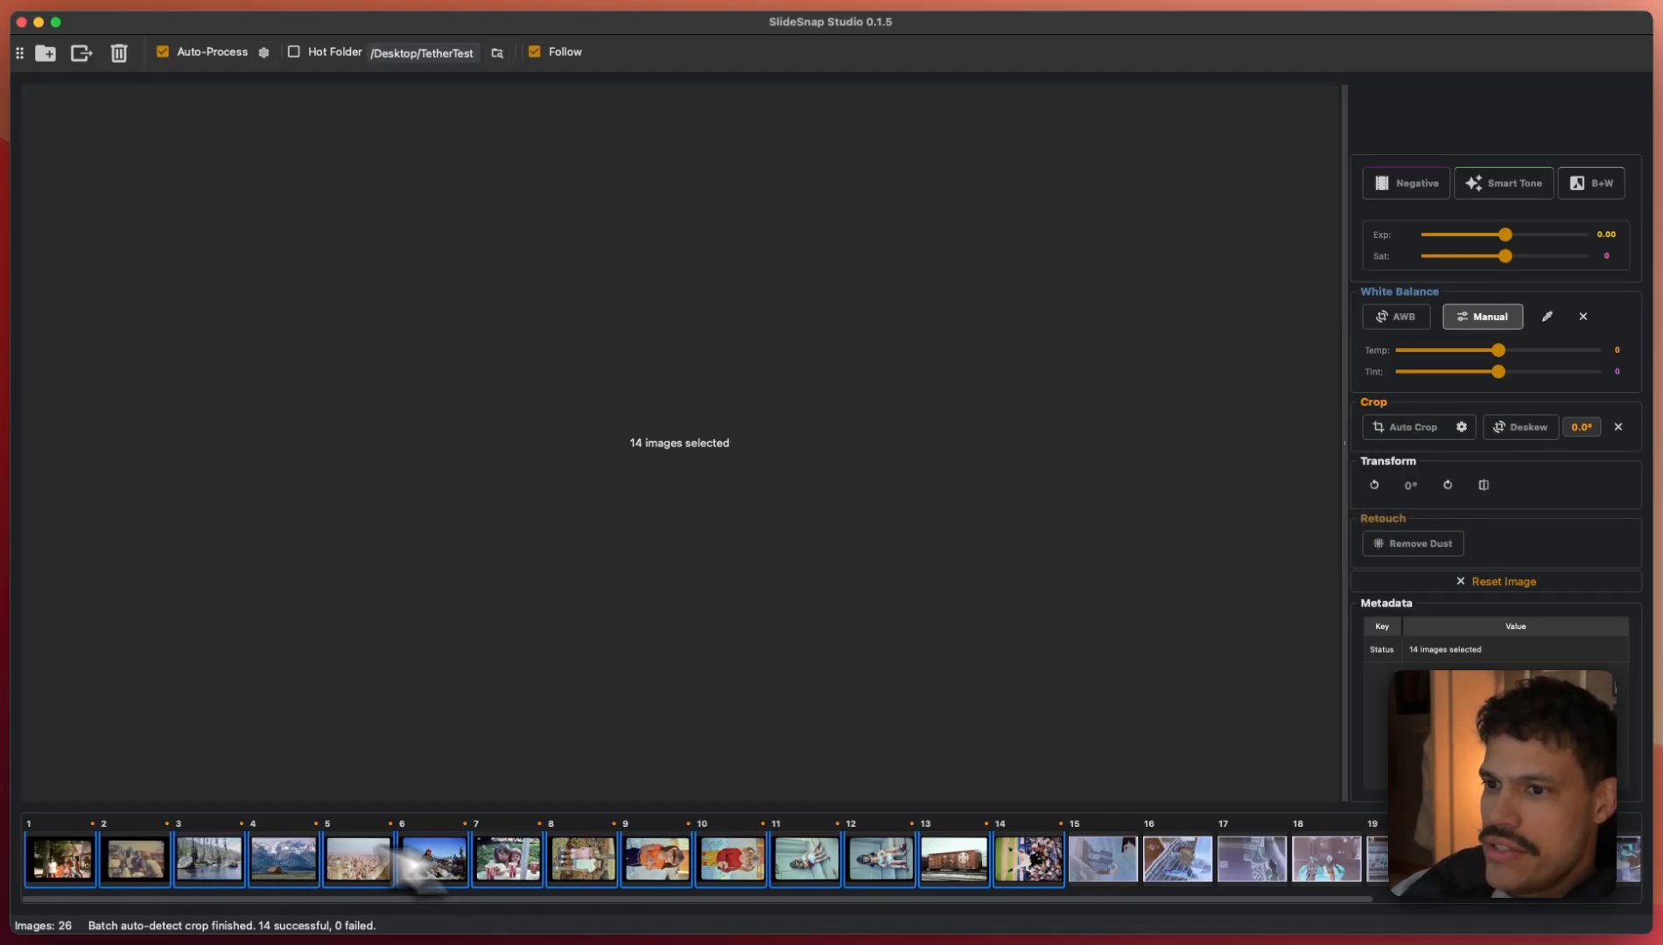
click(87, 857)
key(space)
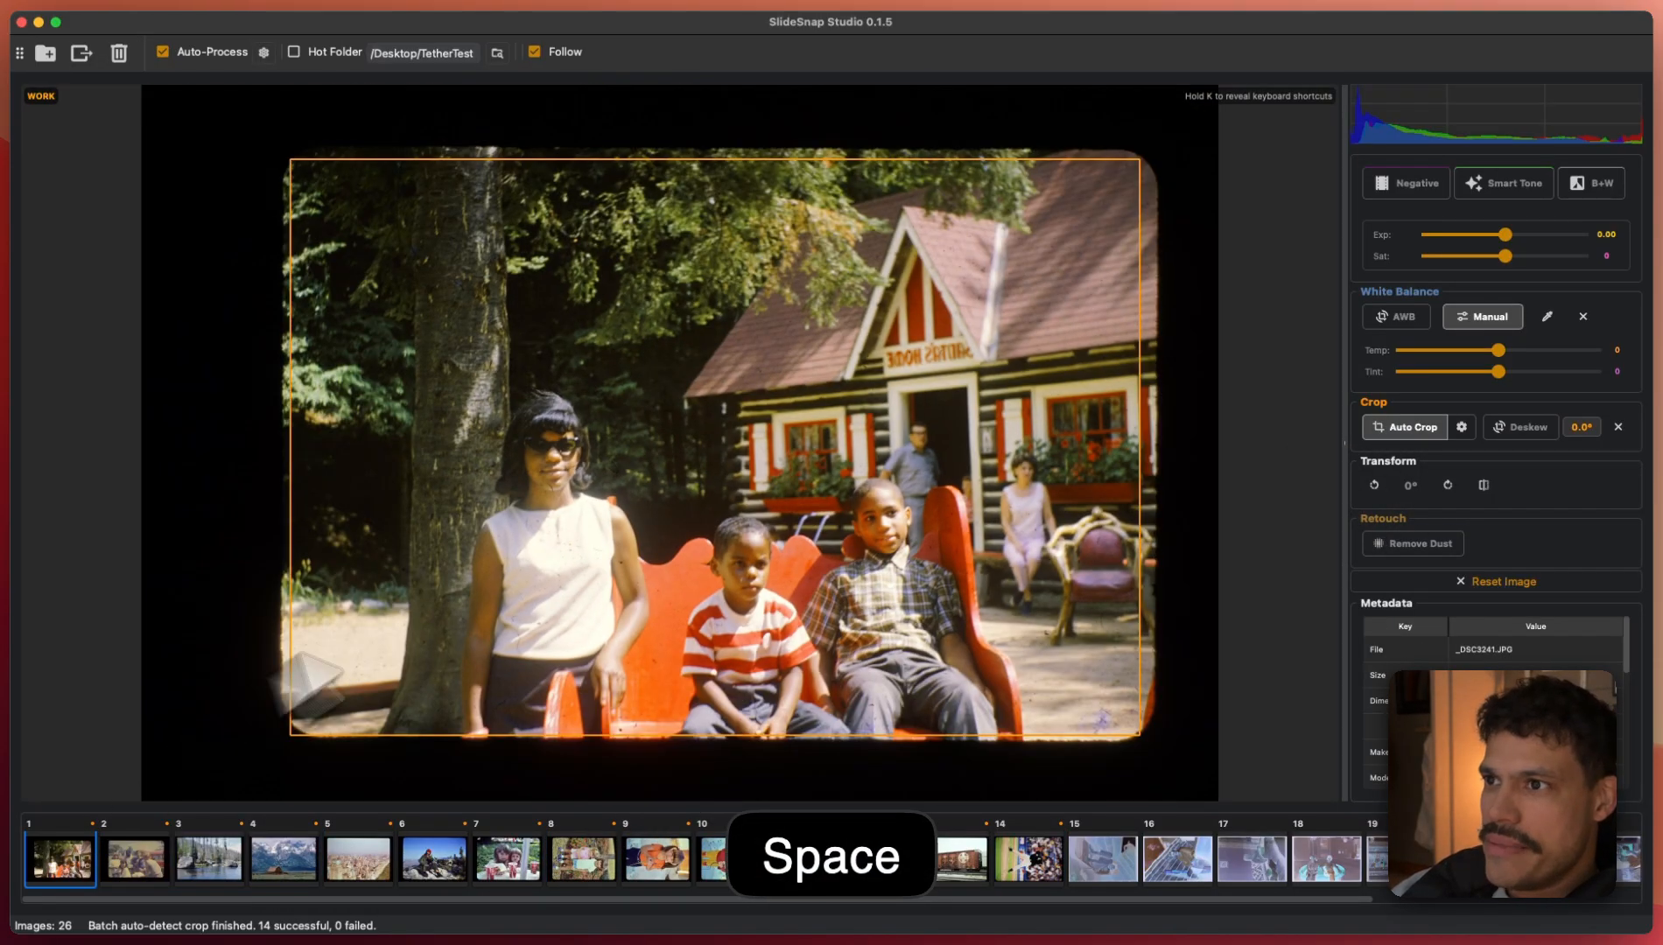
scroll(670, 433, down, 1)
scroll(670, 429, down, 1)
scroll(669, 429, down, 5)
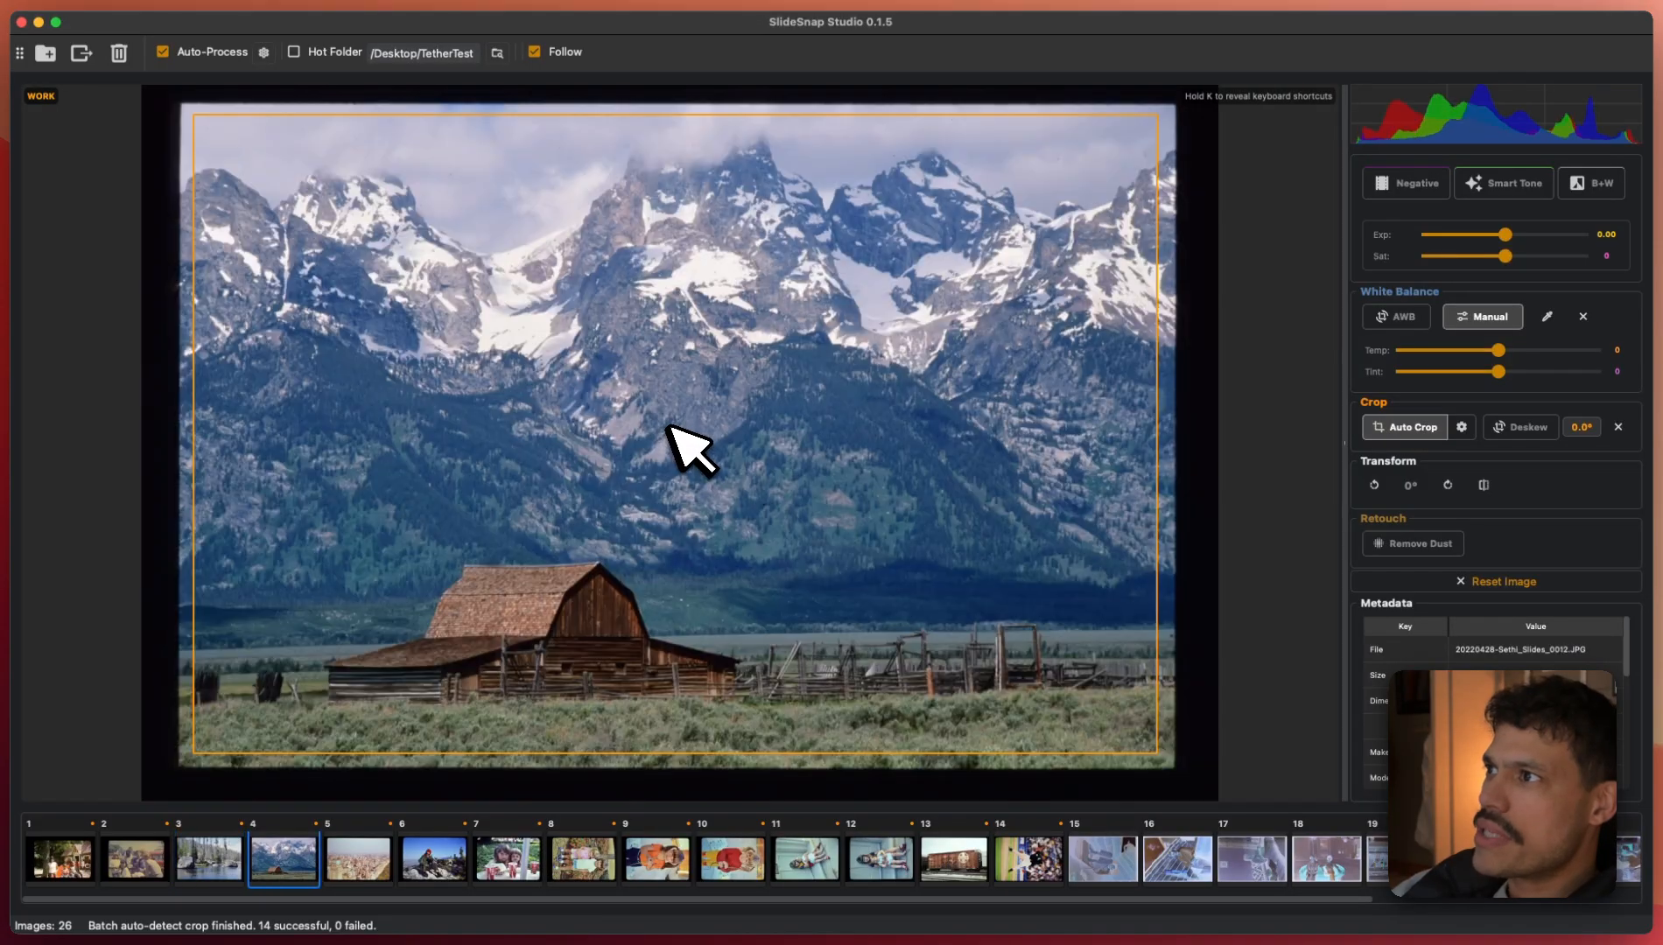
scroll(669, 429, down, 6)
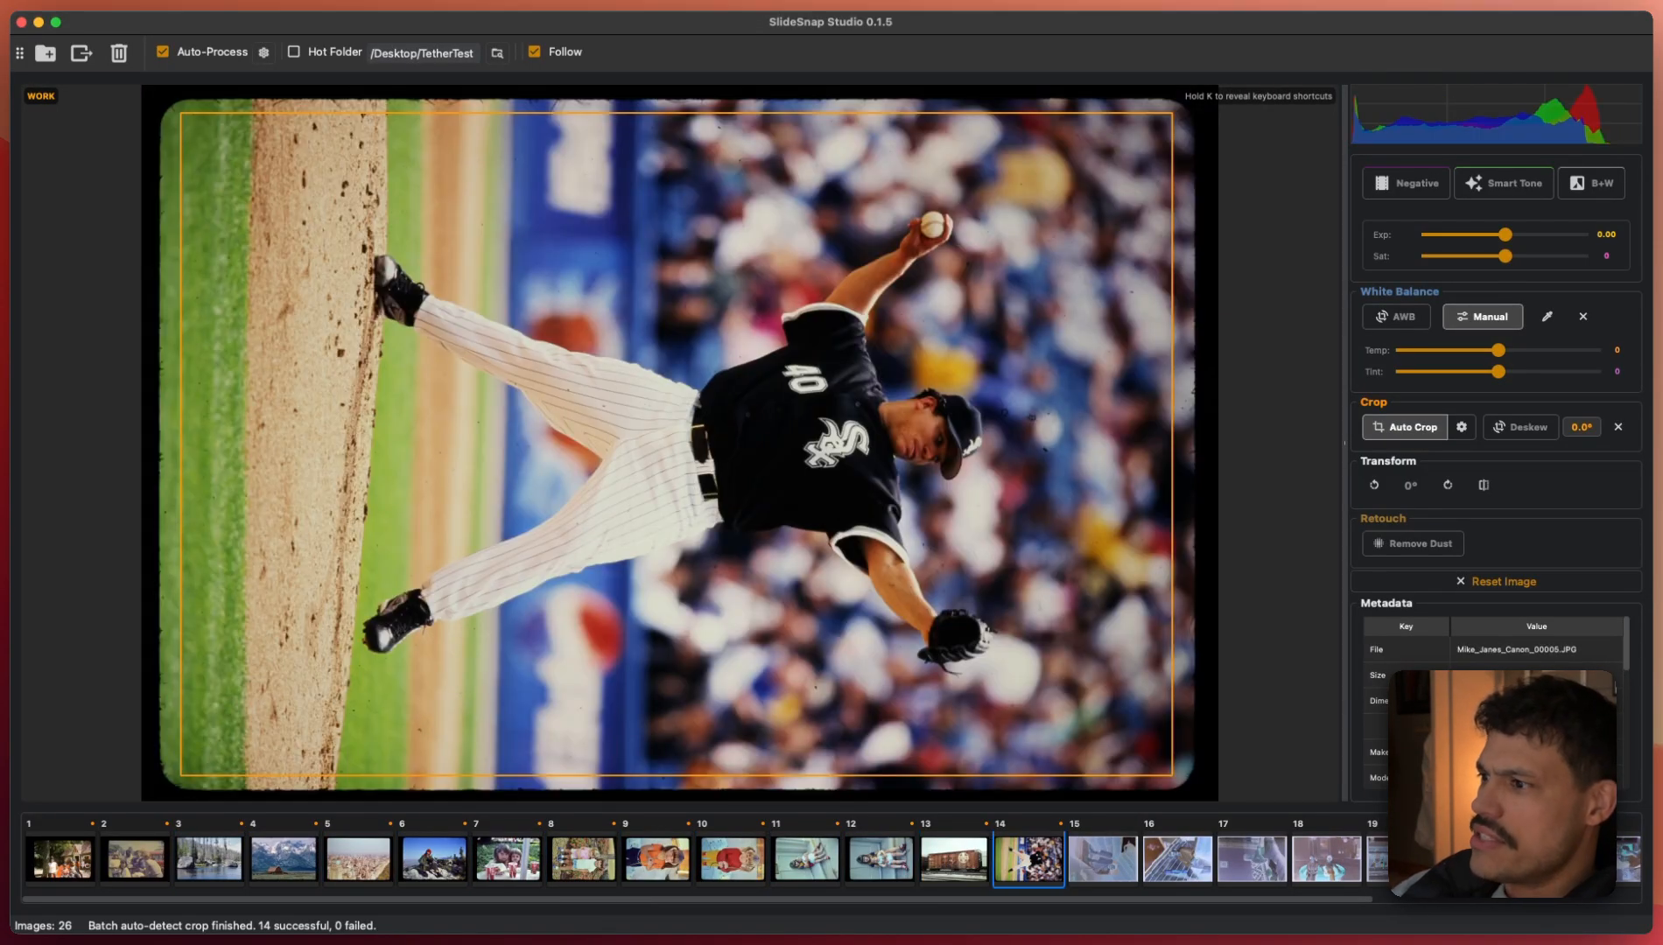
scroll(670, 429, down, 1)
click(63, 860)
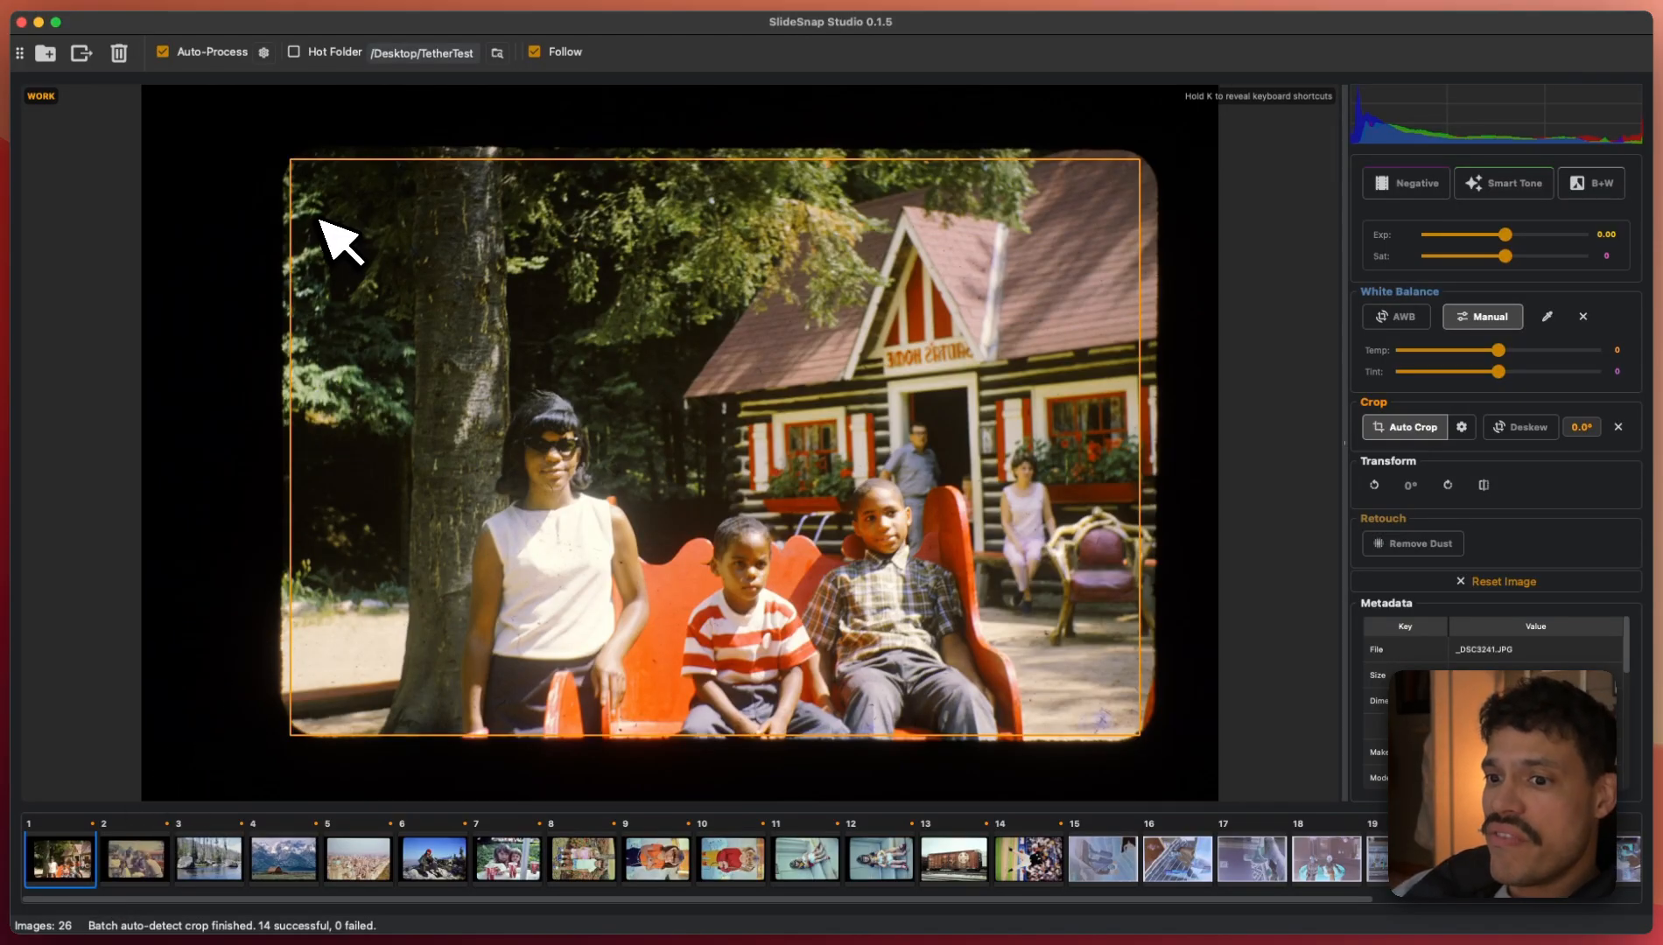
key(space)
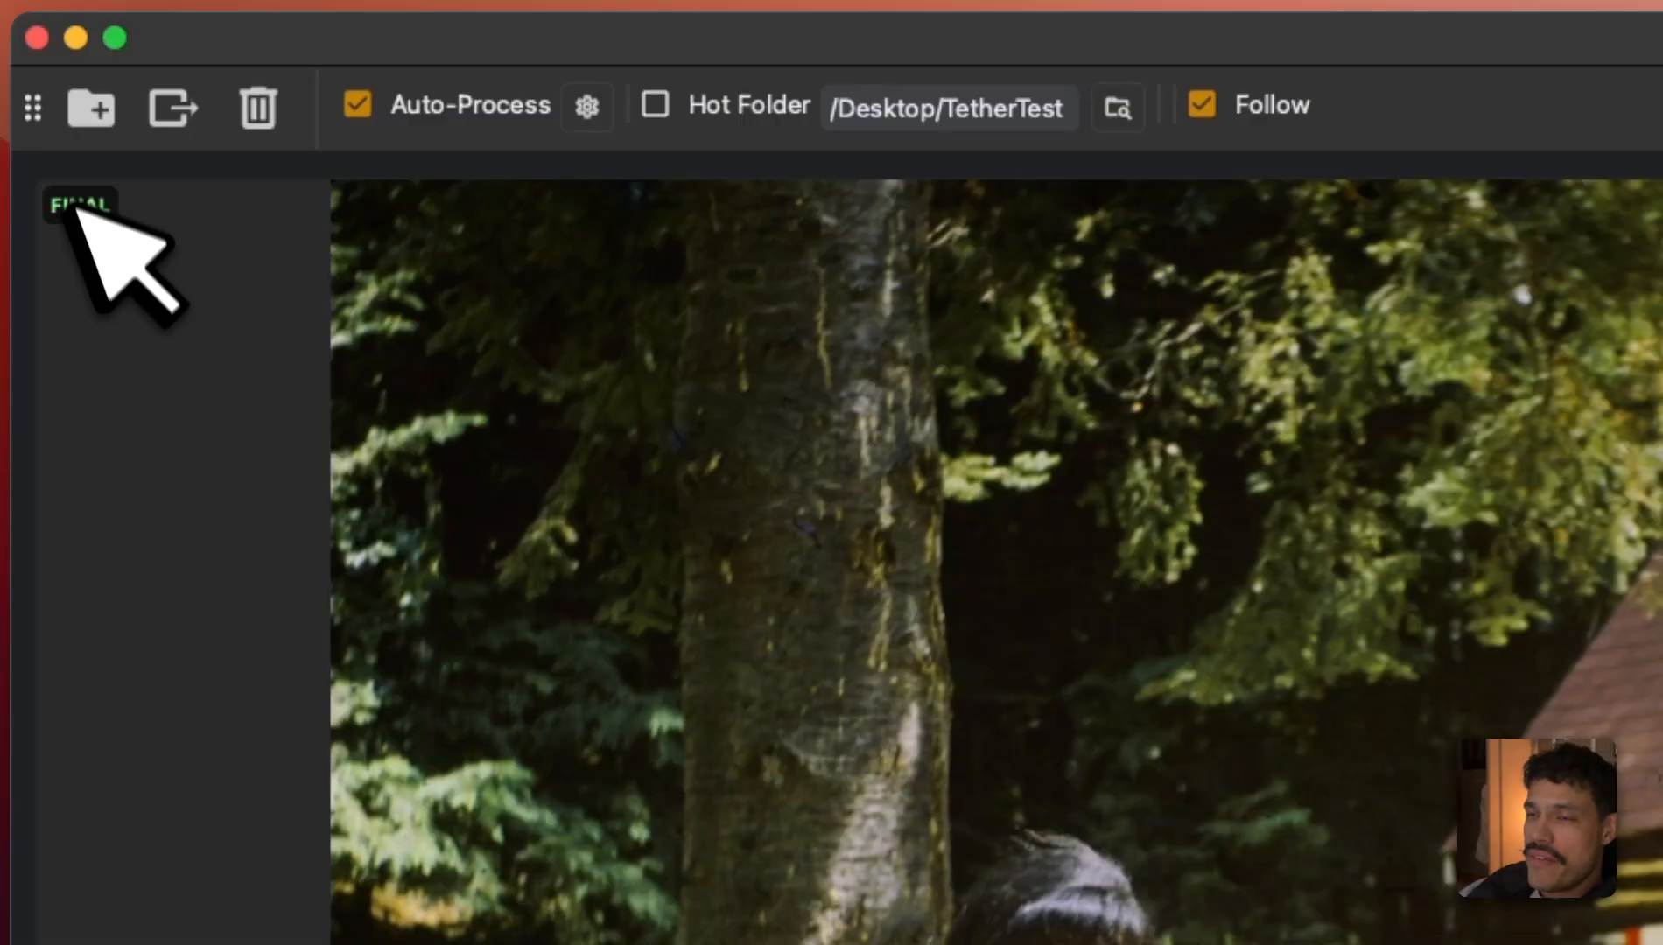
key(space)
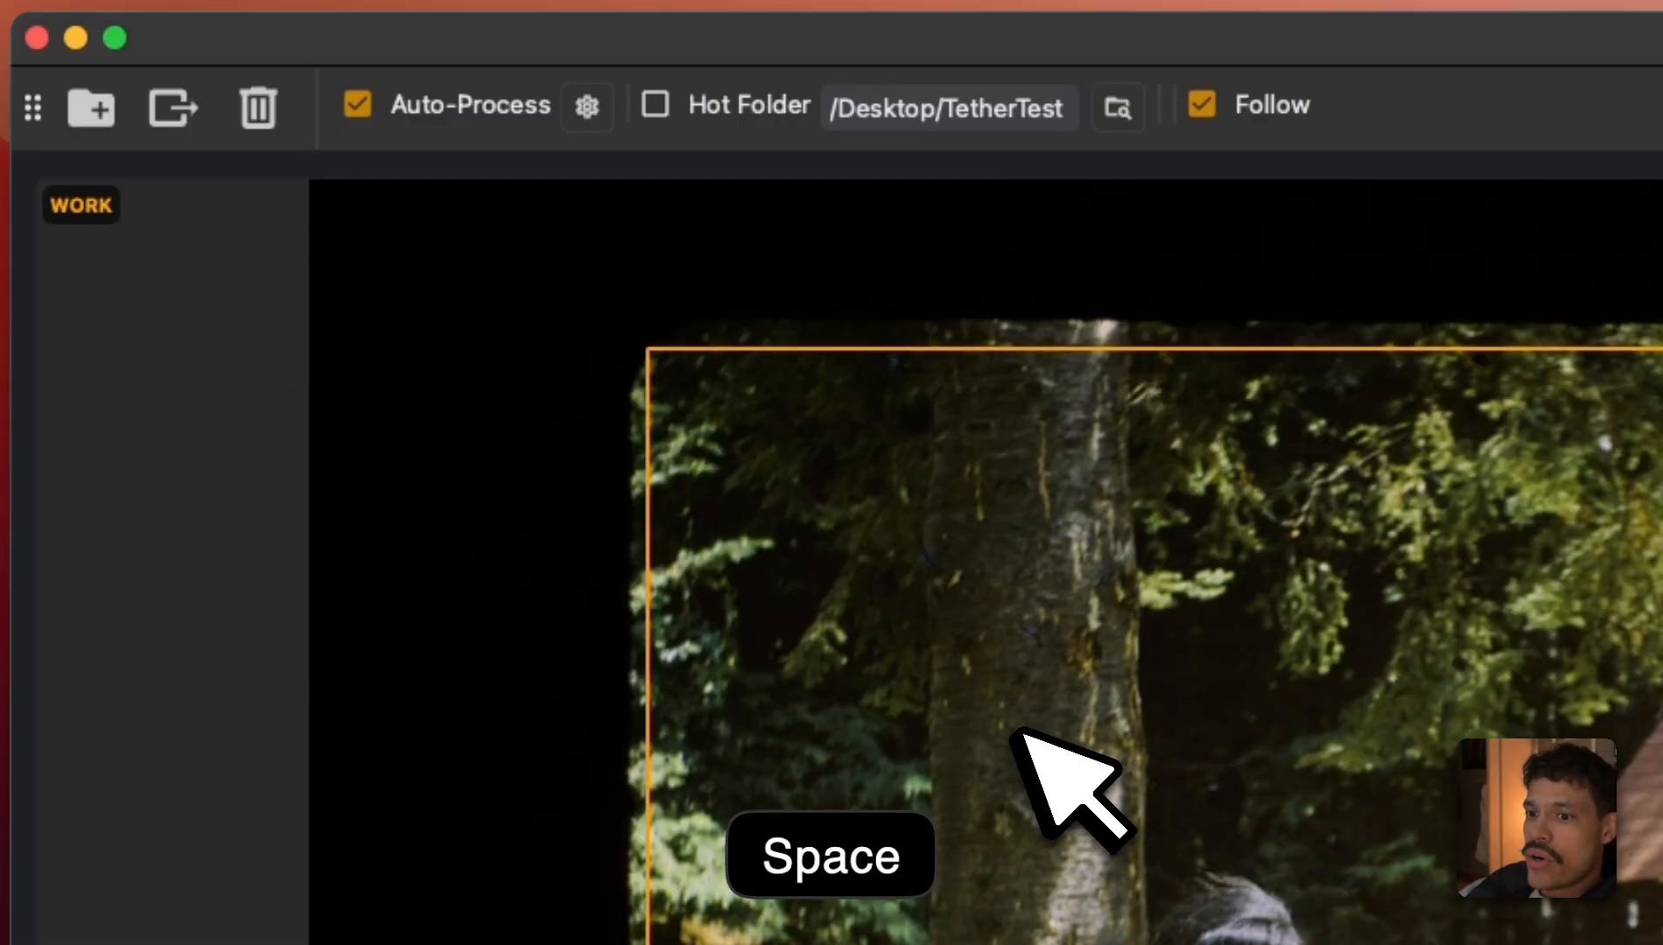
key(space)
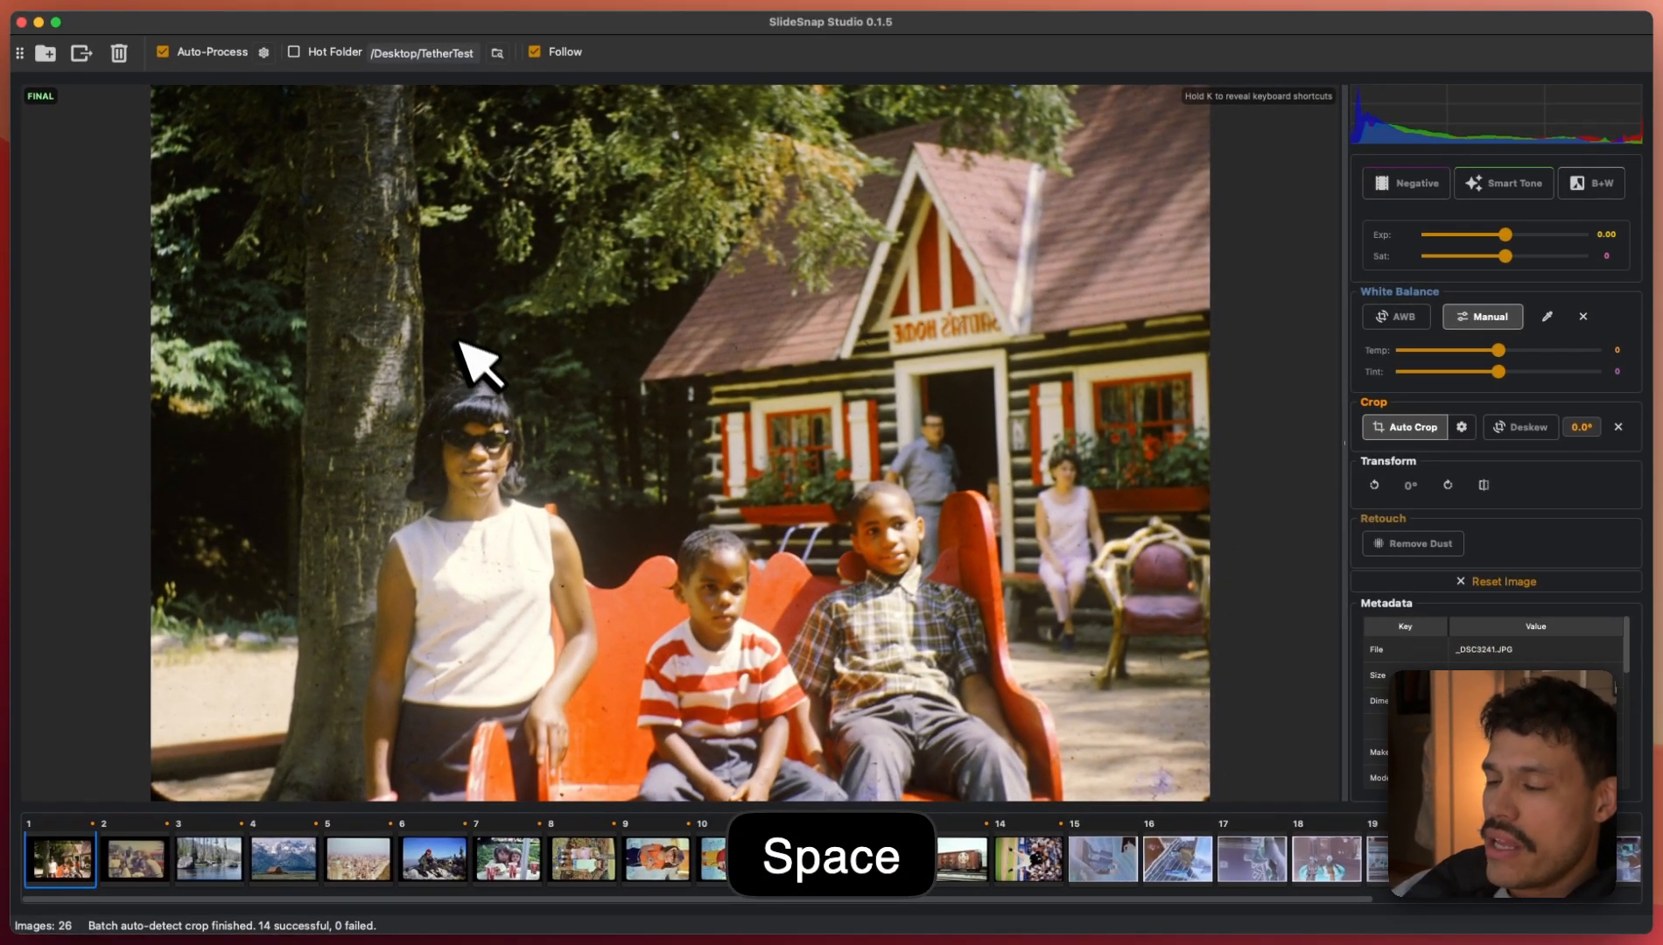
key(Right)
key(Right)
key(Right)
key(Right)
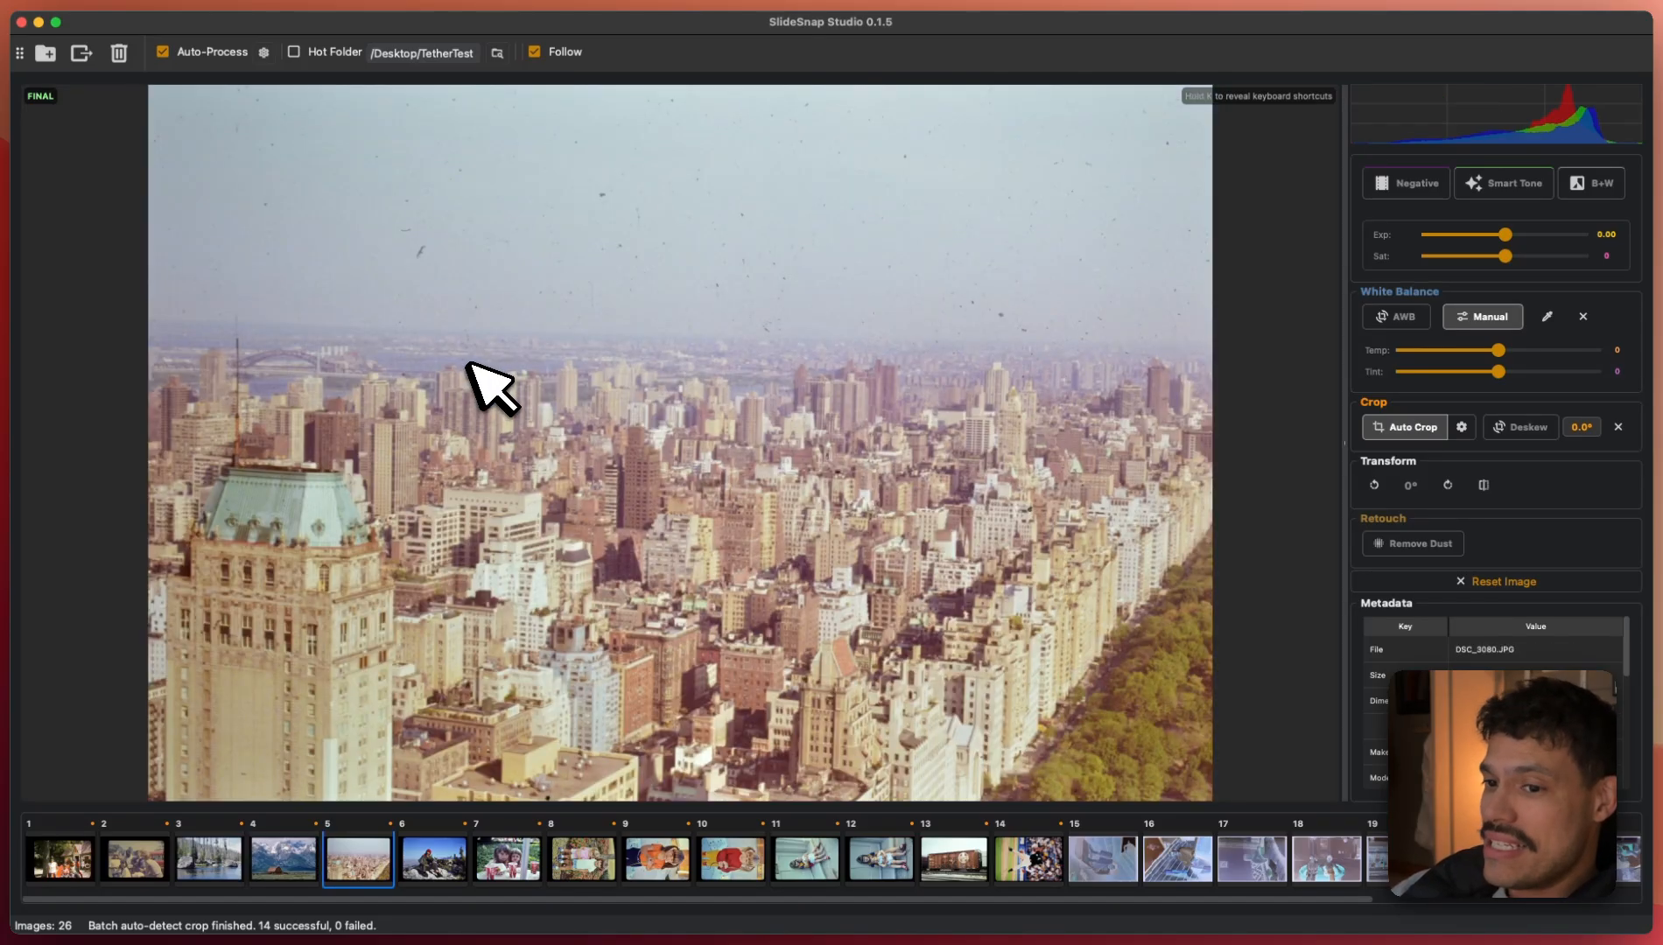
key(Left)
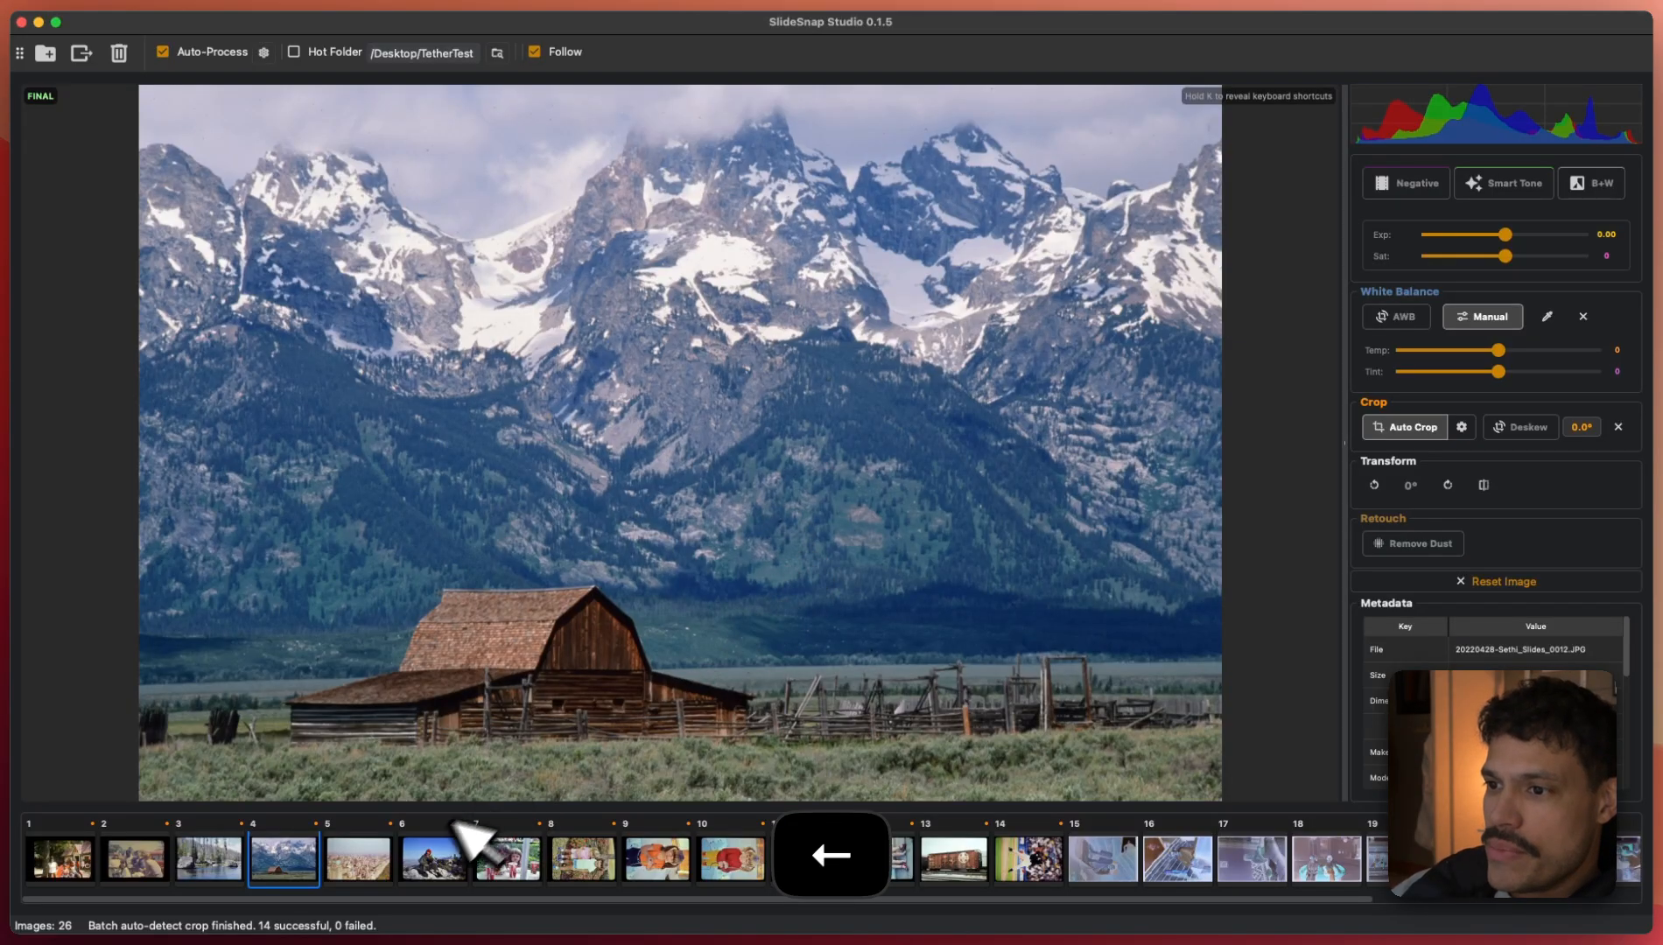
click(511, 836)
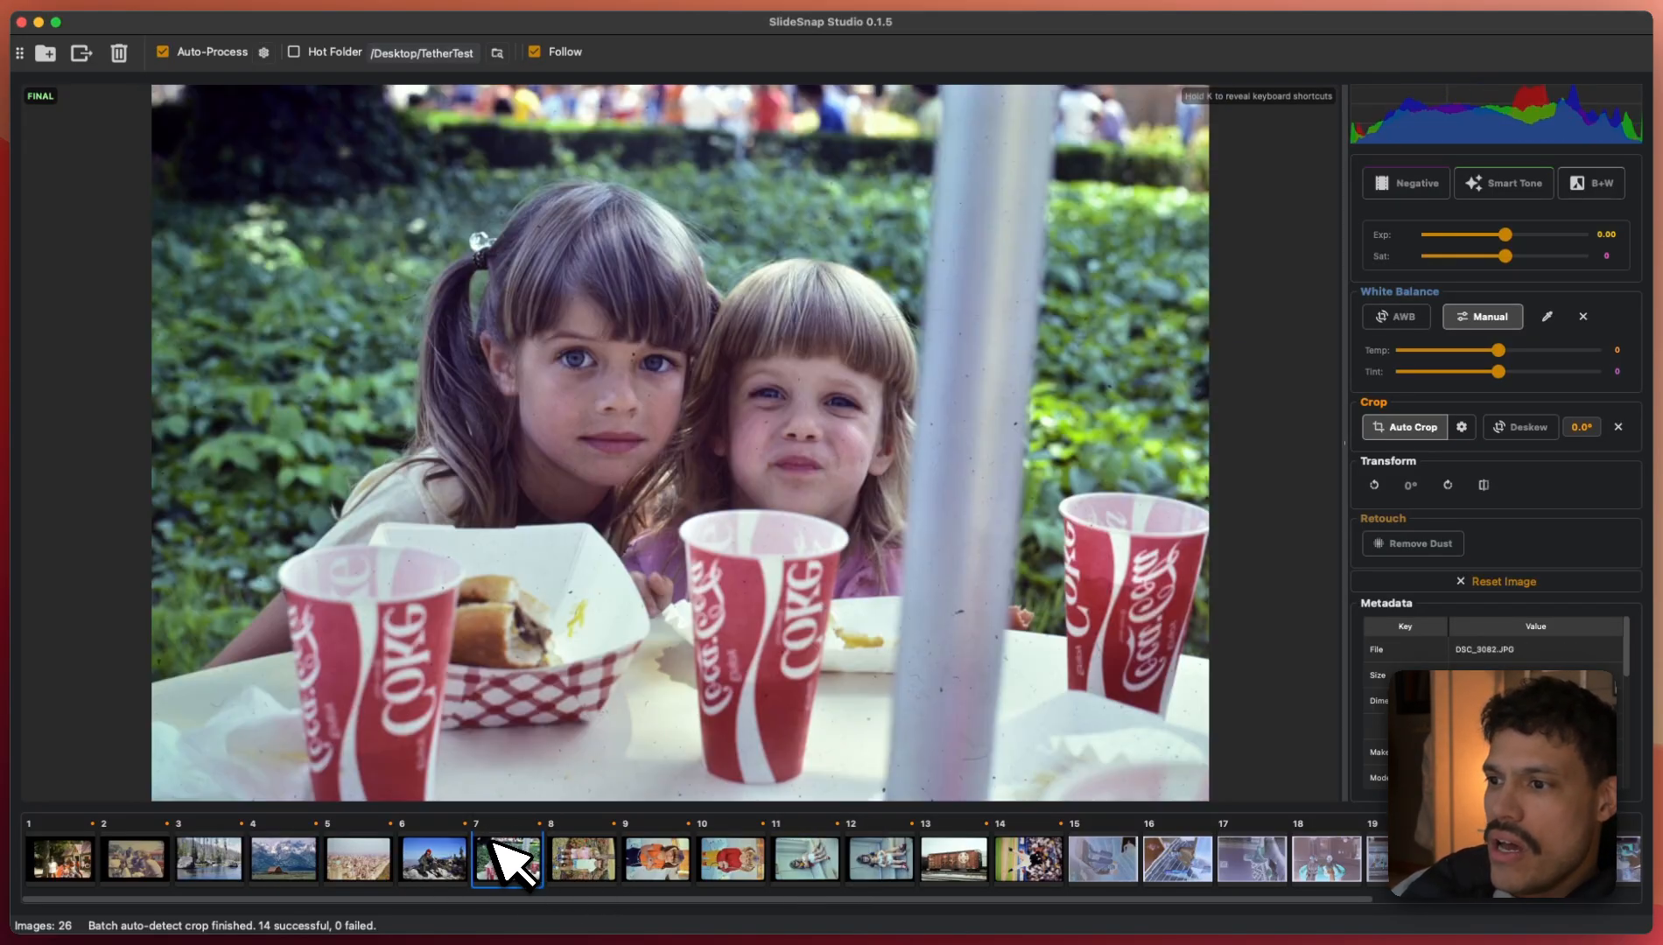
key(Right)
key(Right)
key(Right)
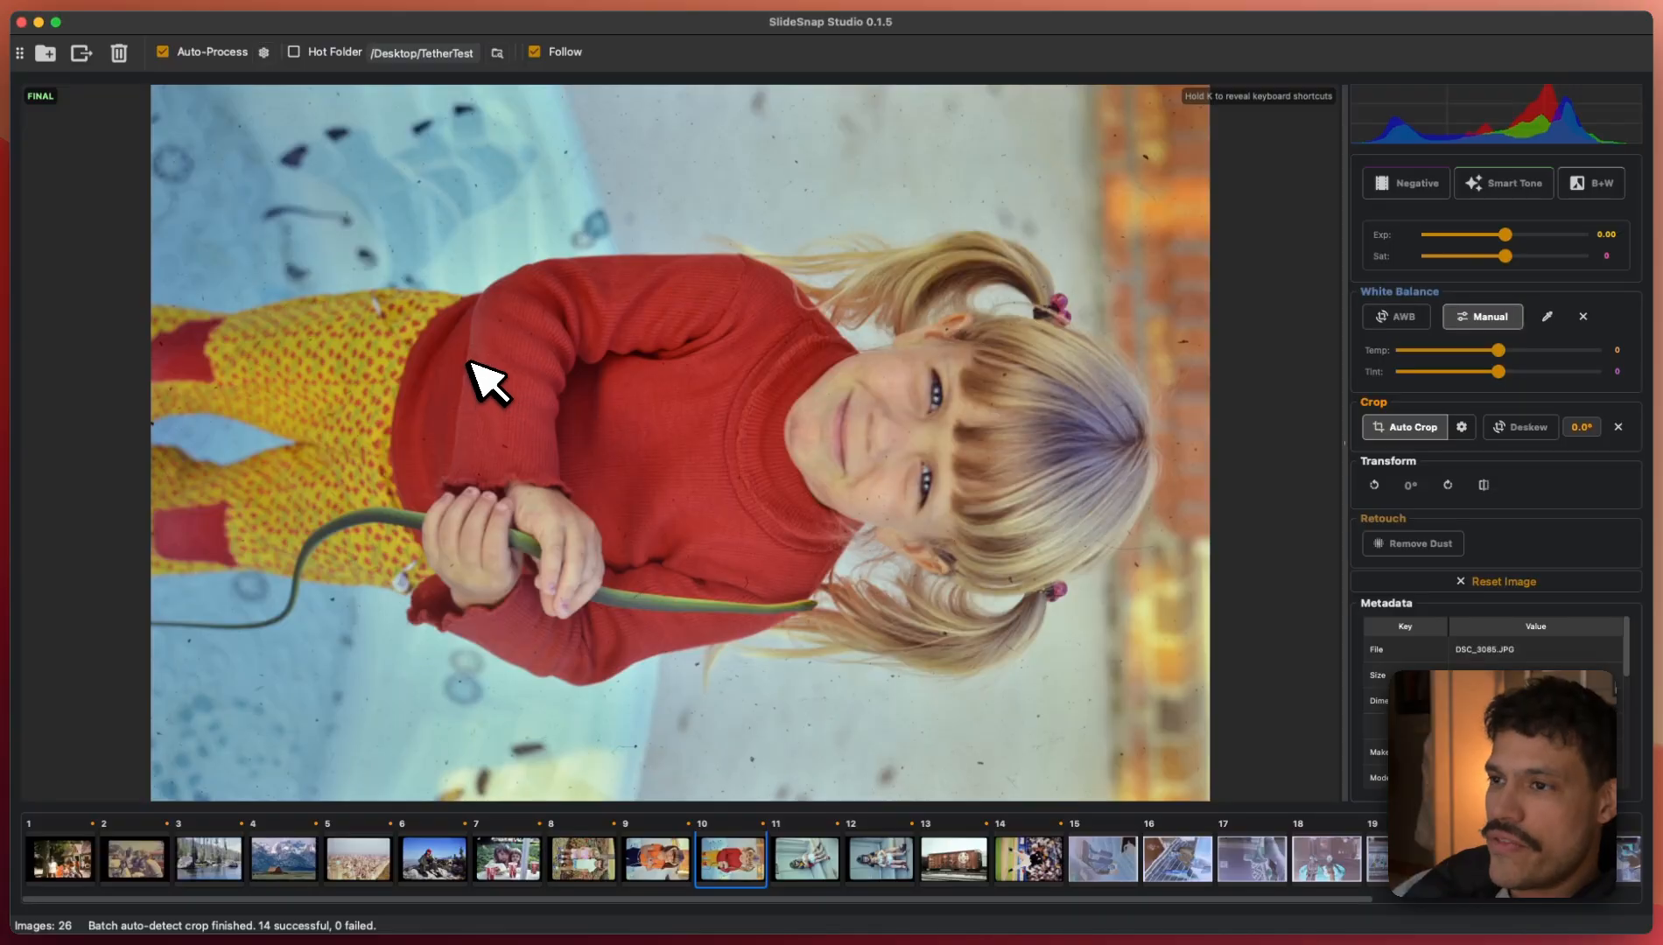
key(Left)
key(Left)
key(Left)
key(Left)
key(Left)
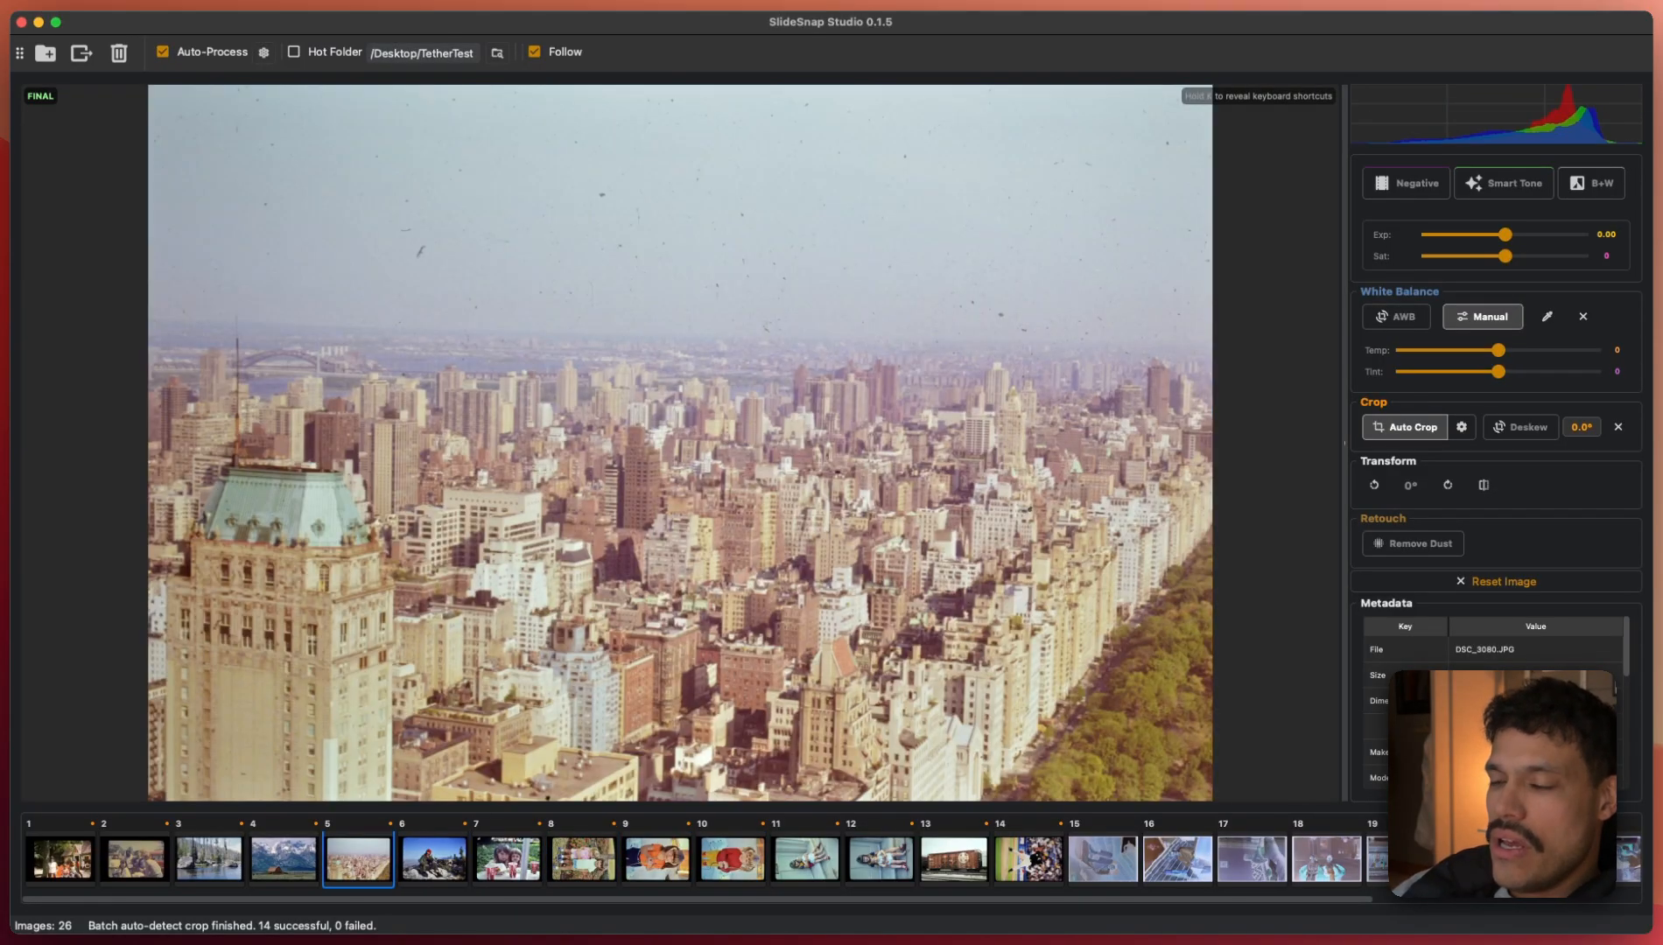
key(Left)
key(Left)
key(Left)
key(Left)
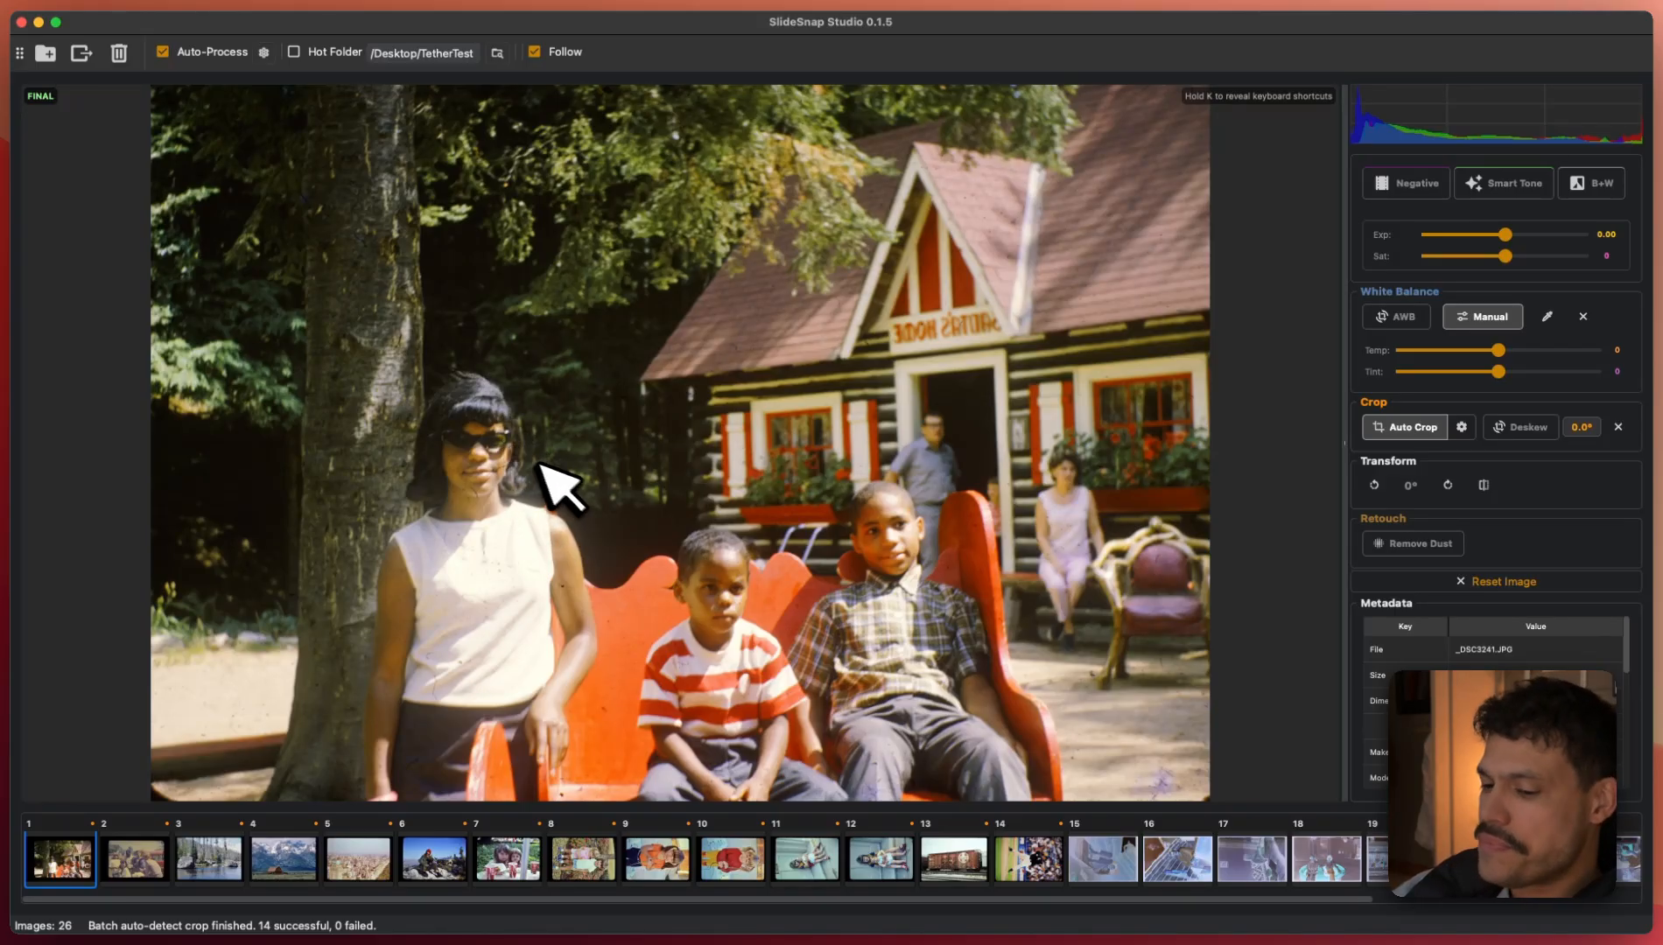
key(space)
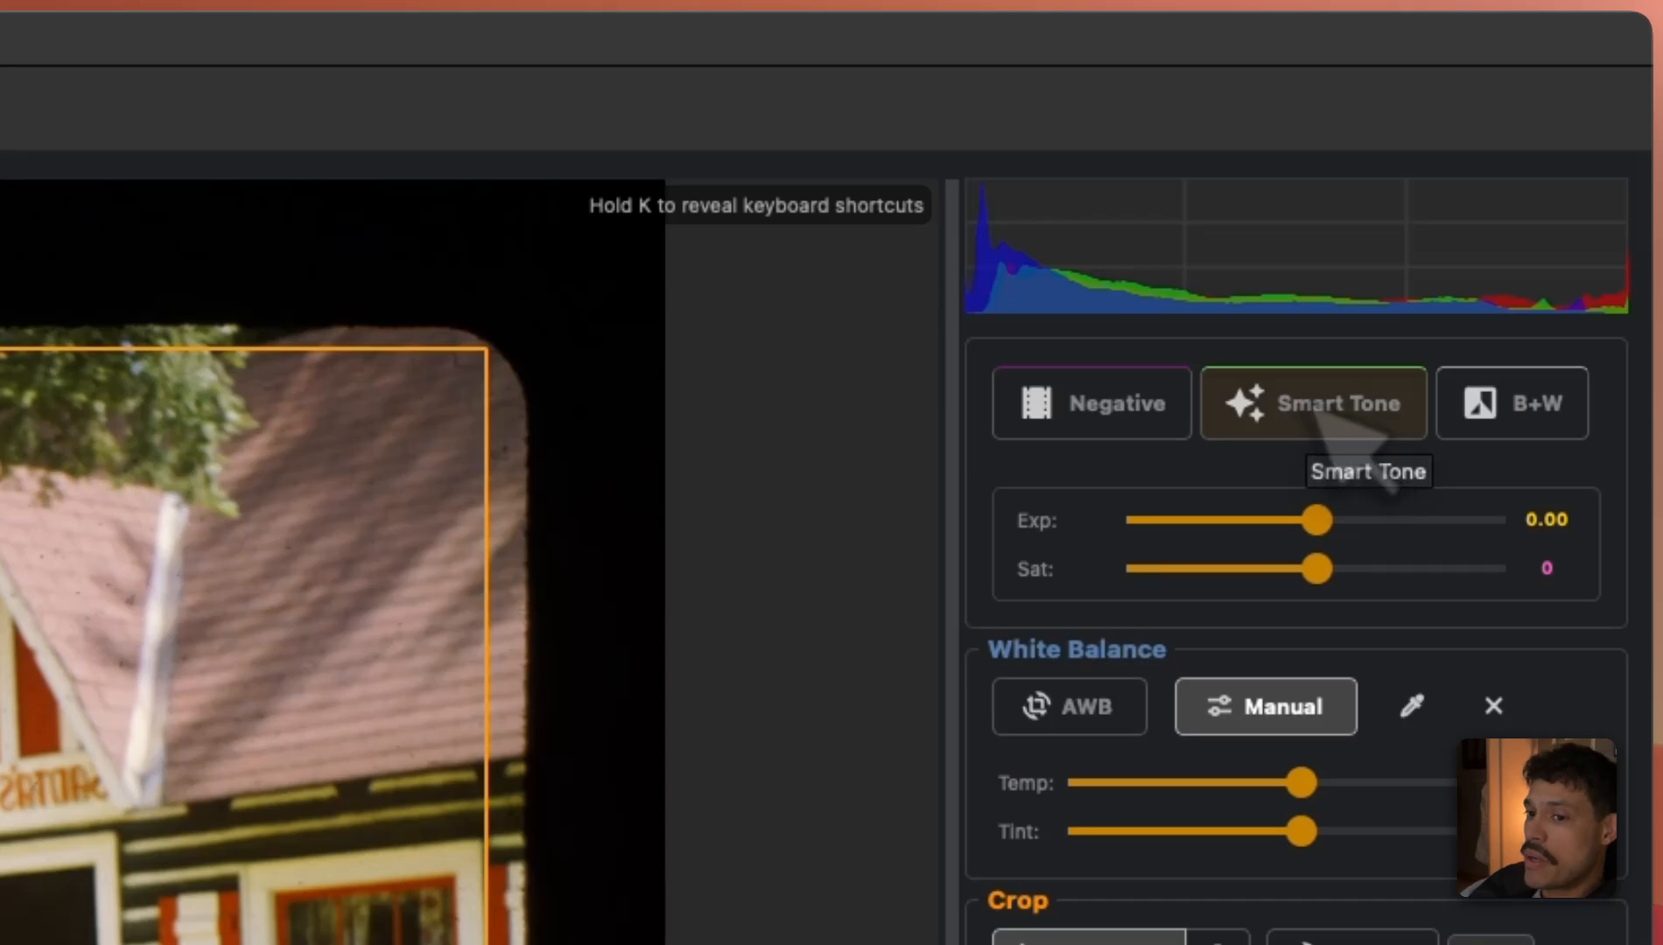
- Apply Smart Tone to each slide in turn, through slide 7, the two girls
click(1313, 404)
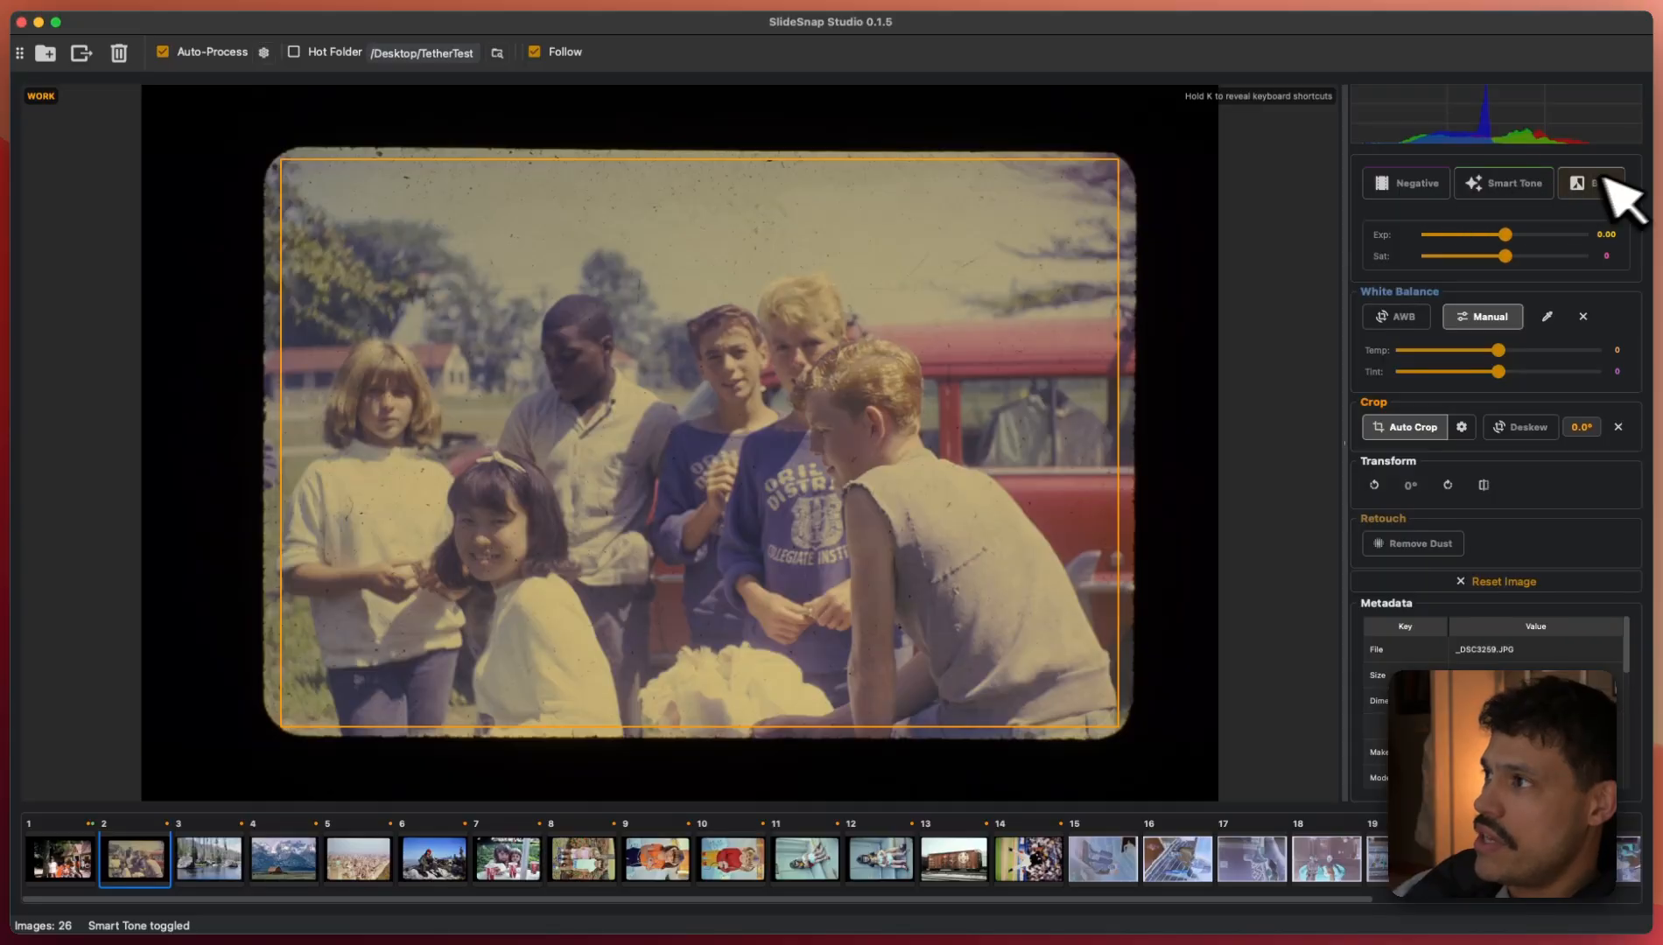
click(1505, 181)
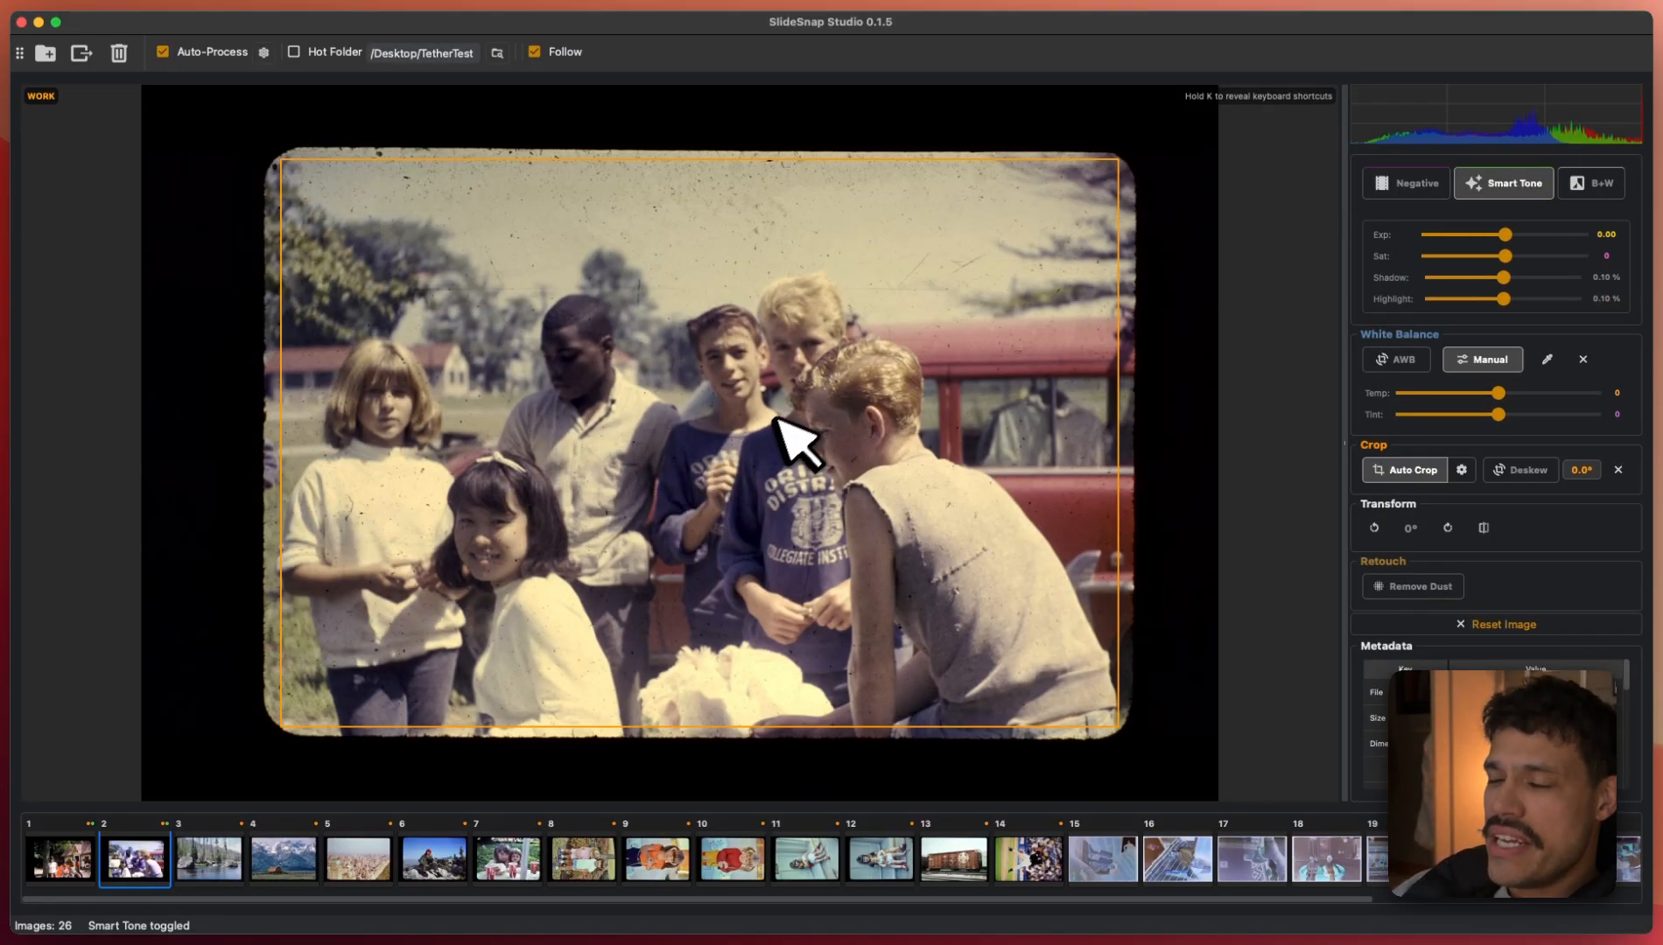
key(Right)
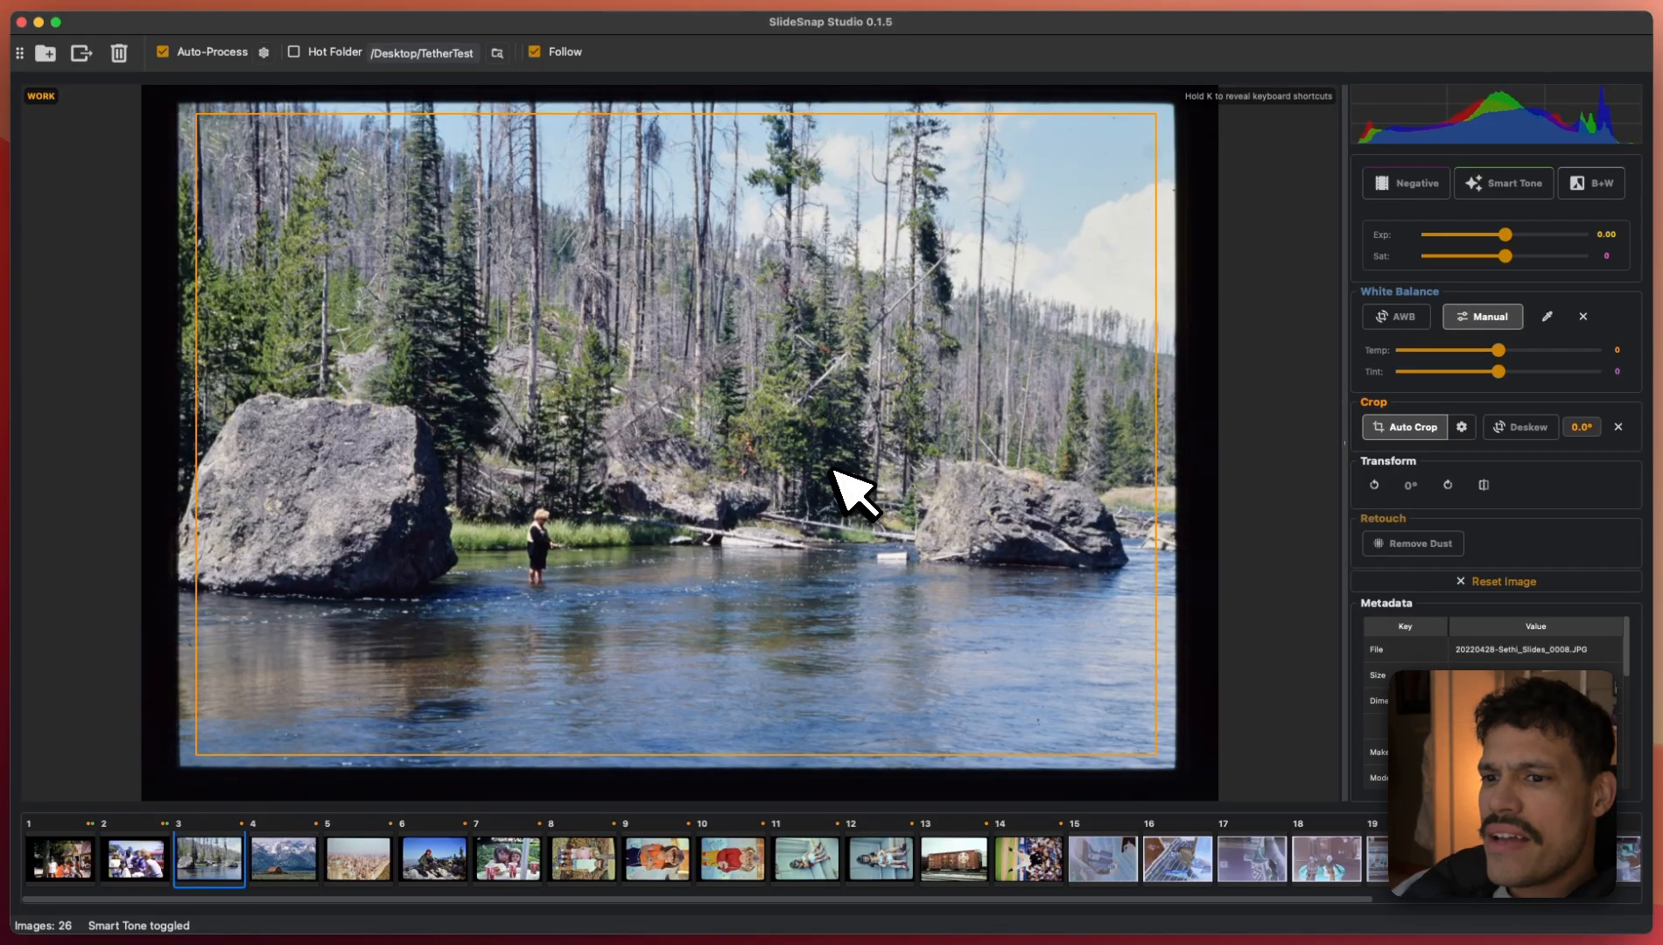
click(1521, 185)
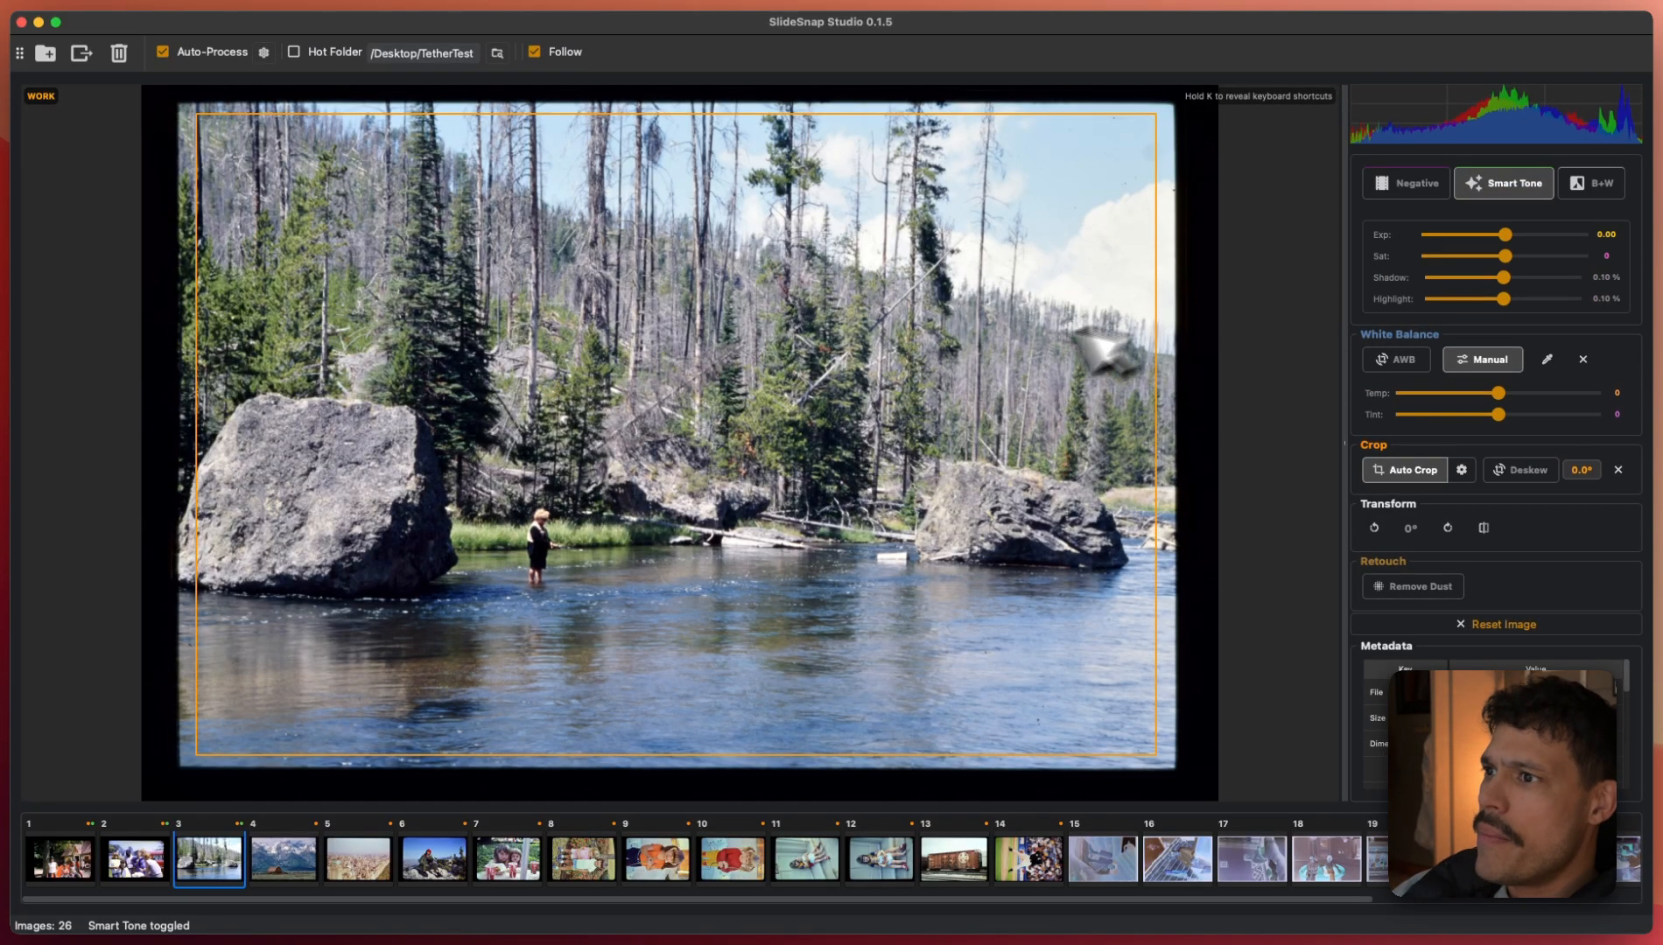
key(Right)
click(1506, 182)
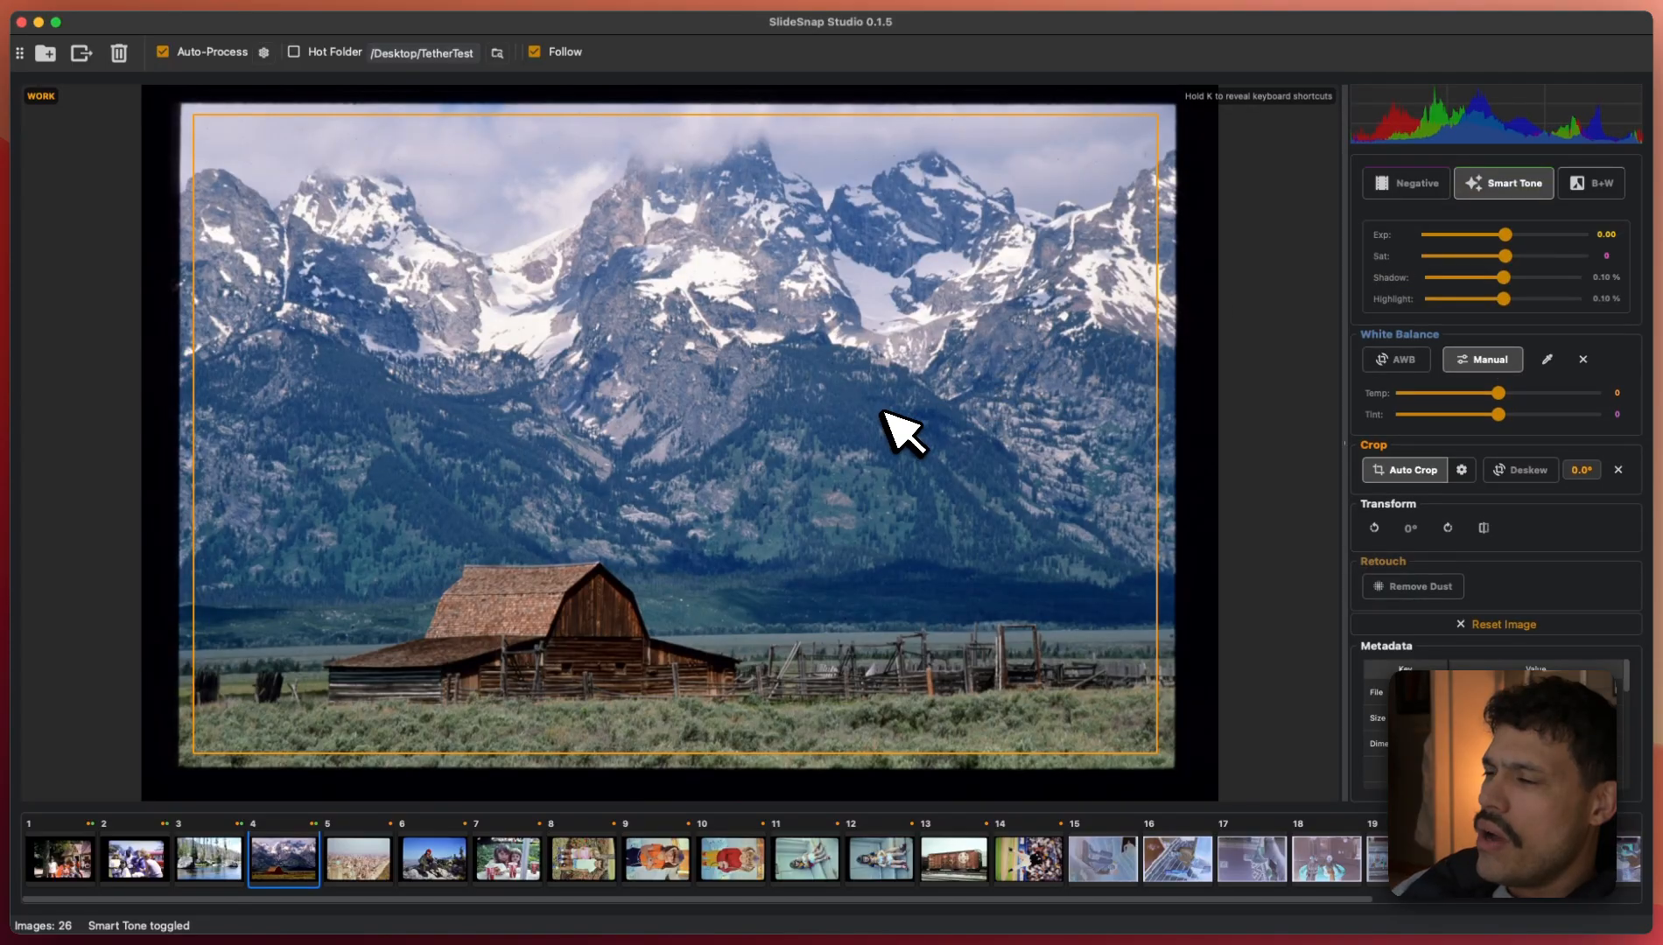
key(Right)
click(1511, 185)
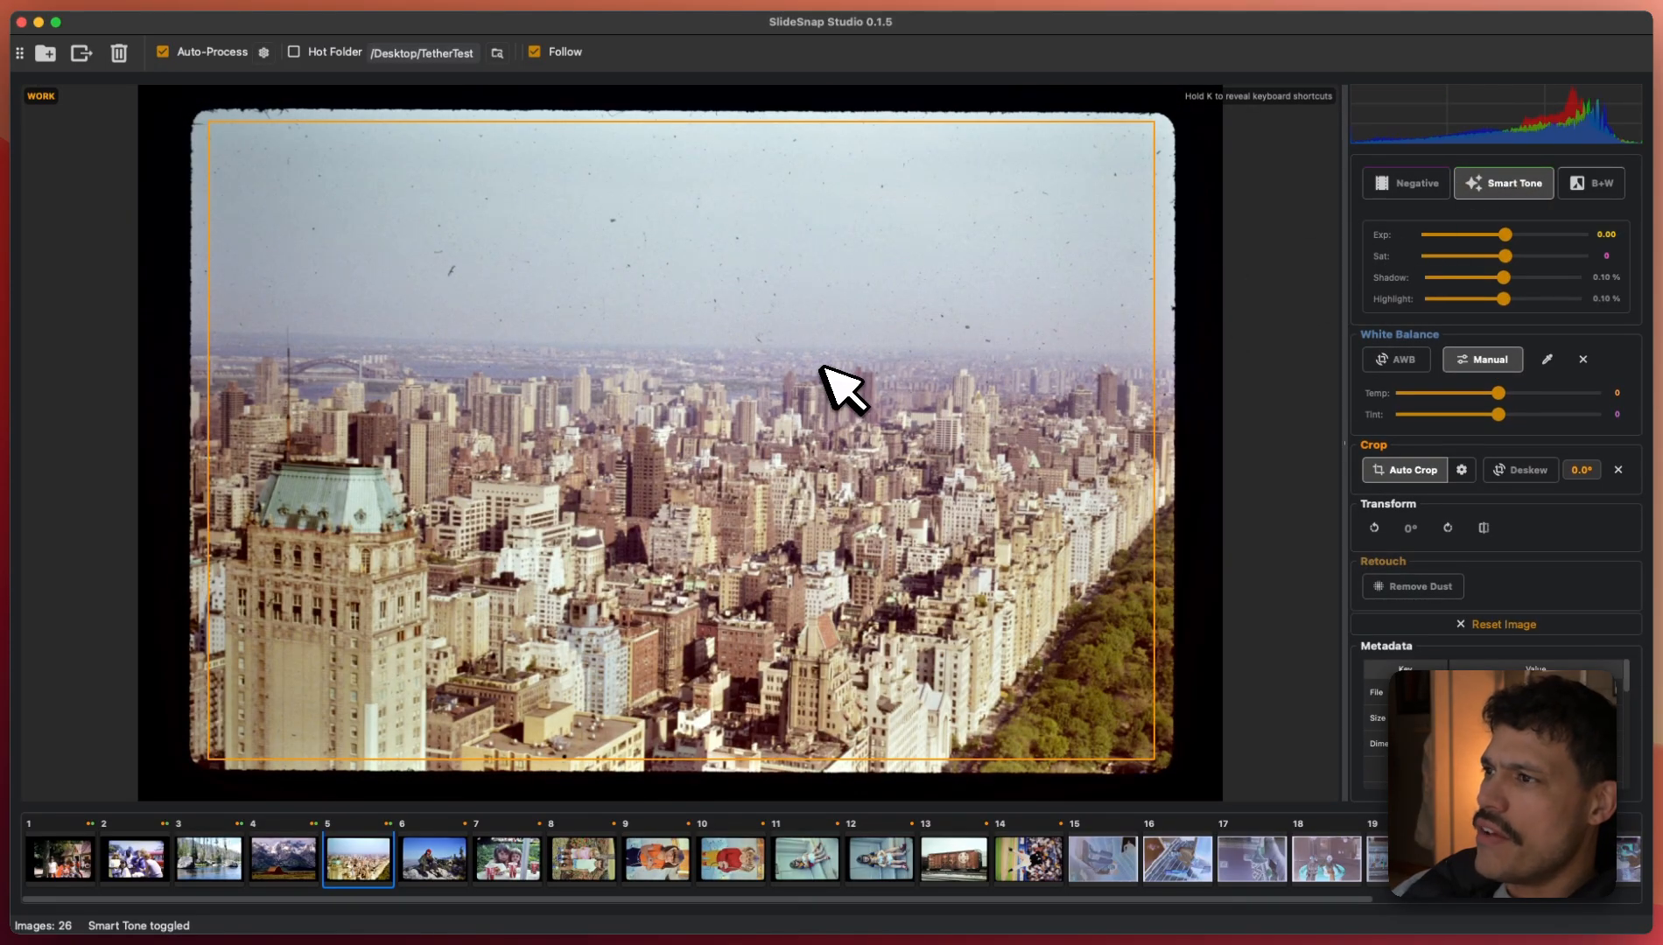
key(Right)
click(1515, 184)
key(Right)
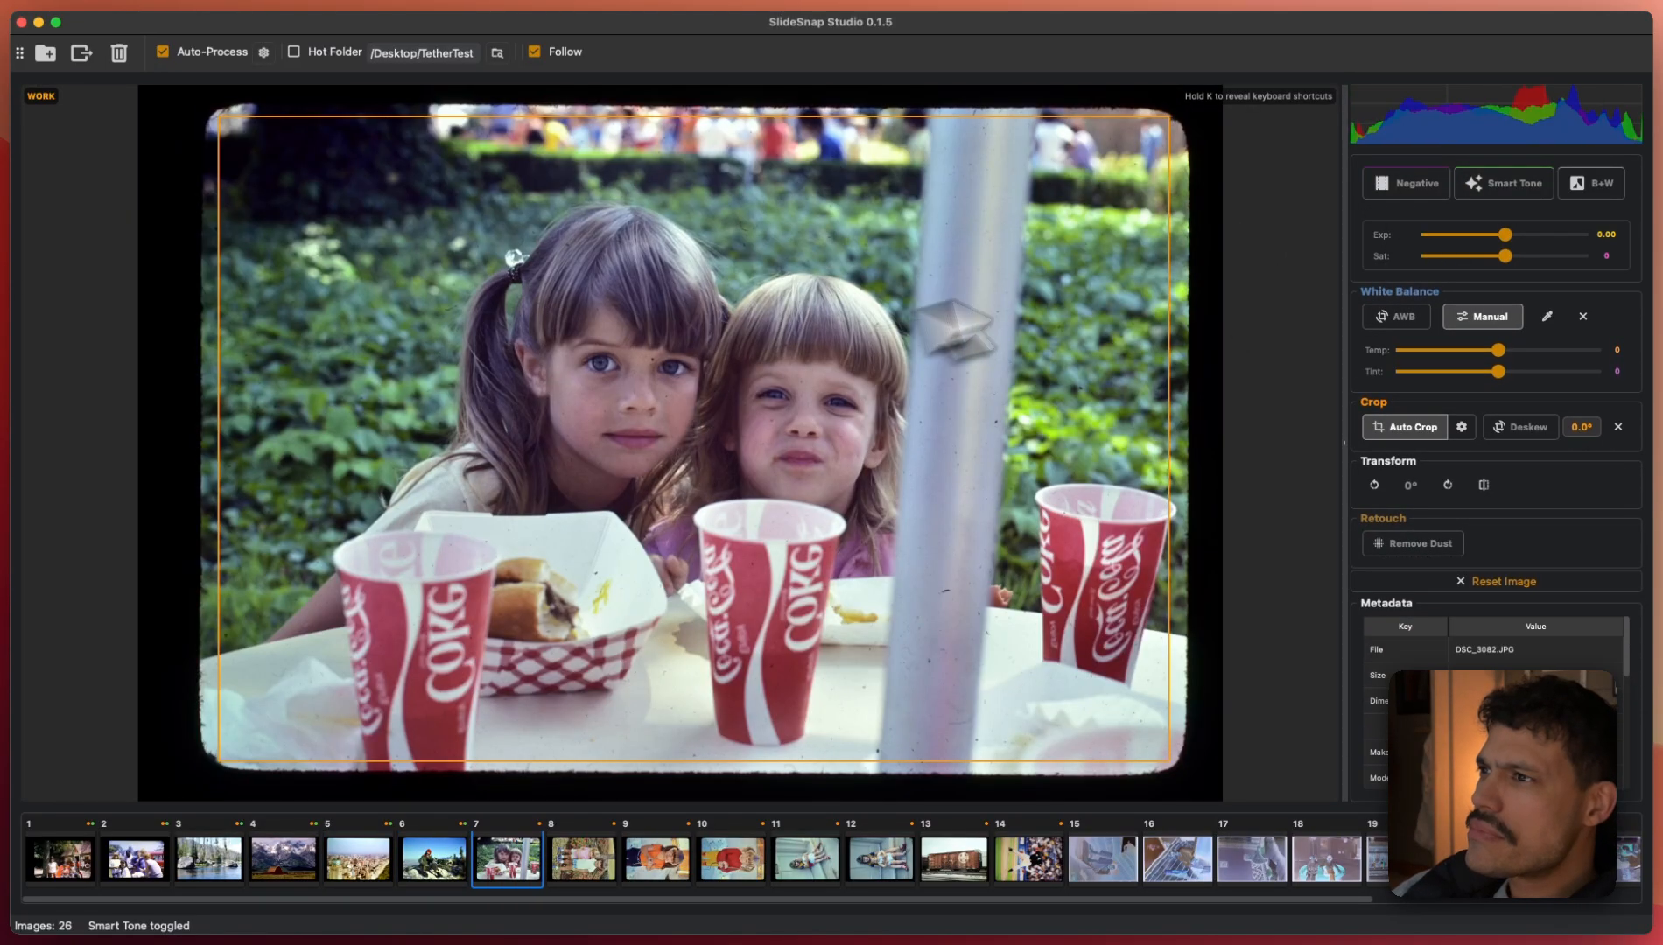
click(1508, 185)
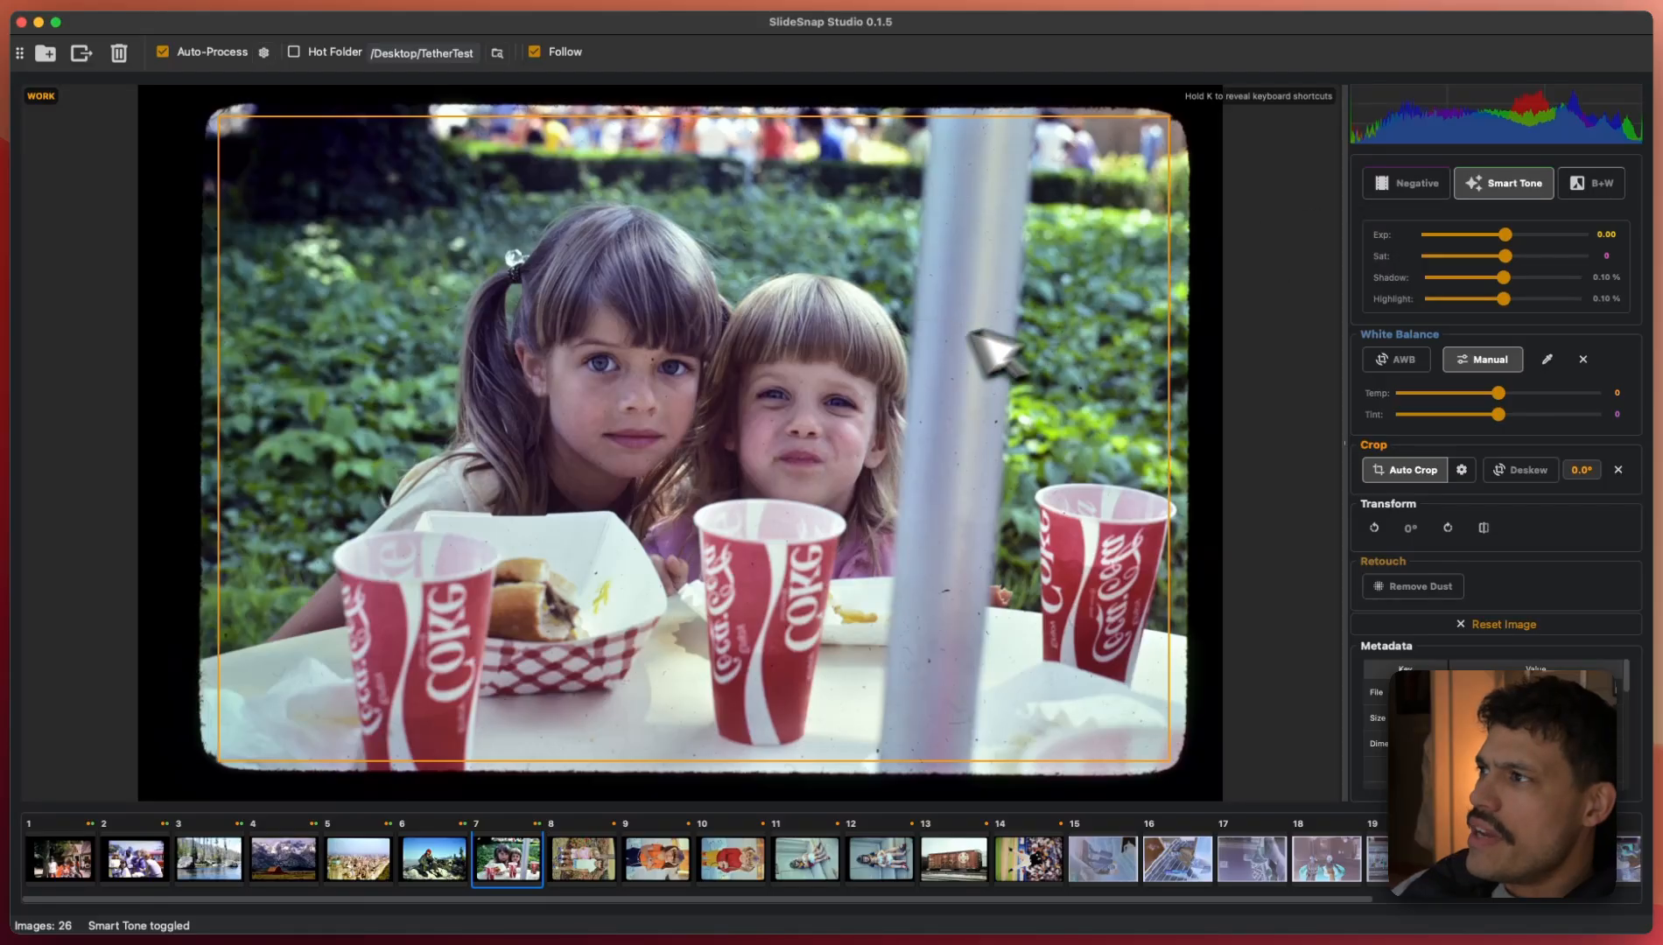
- Compare mountaineer slide 6 with its original scan, inspecting it at 100% magnification
key(Left)
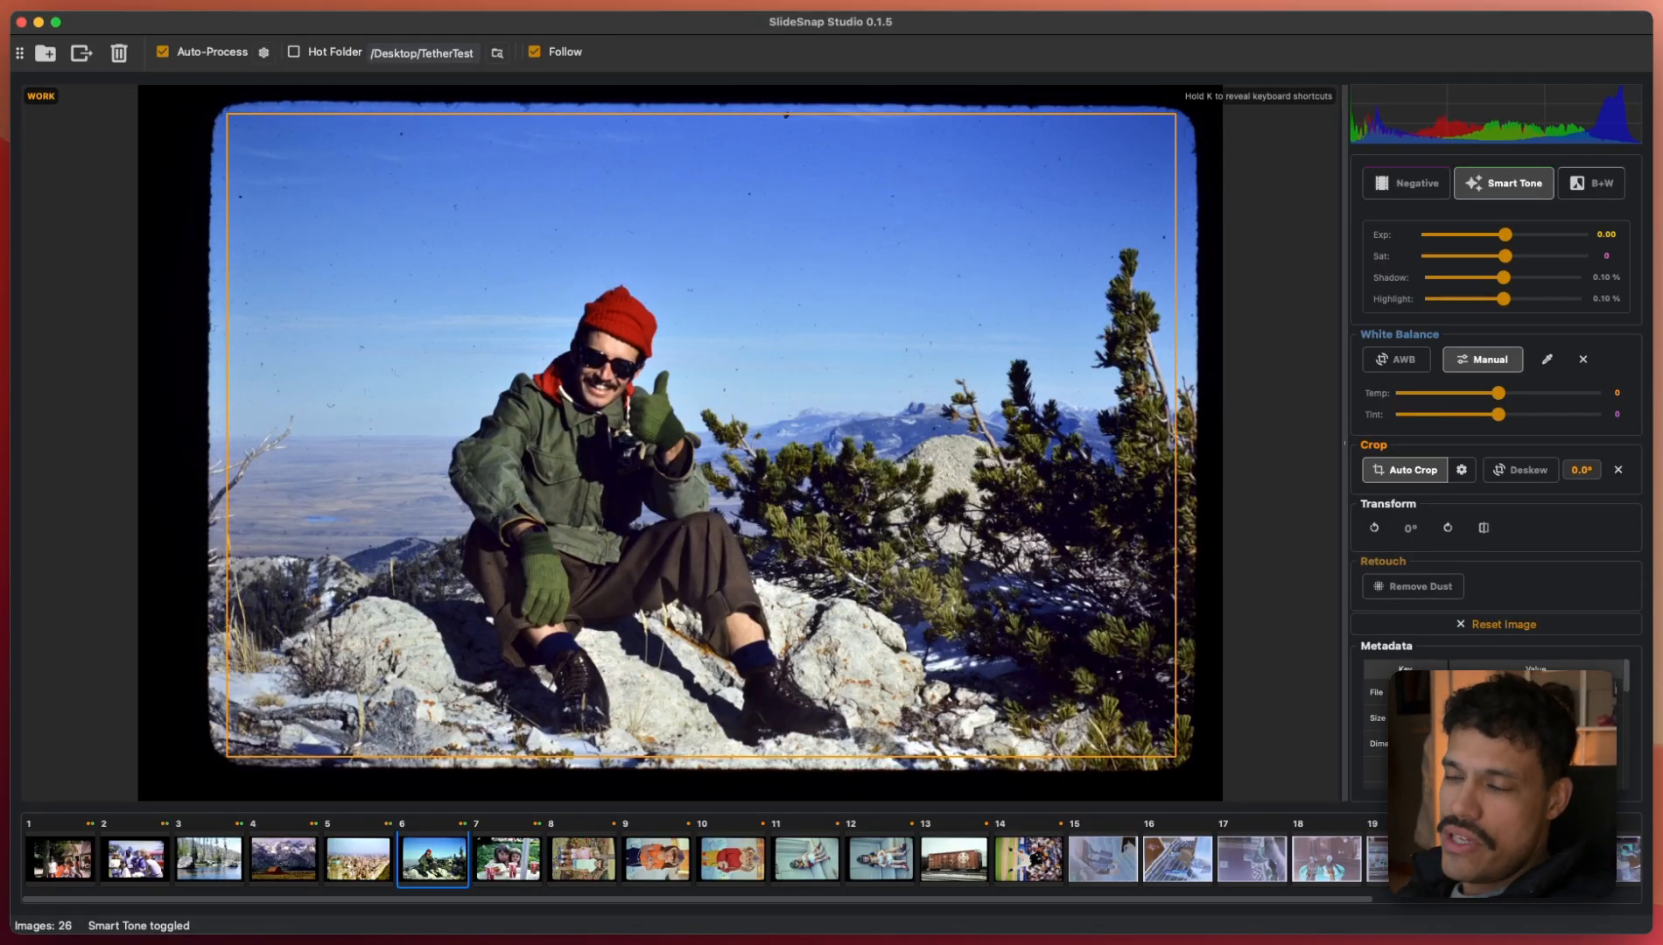
key(space)
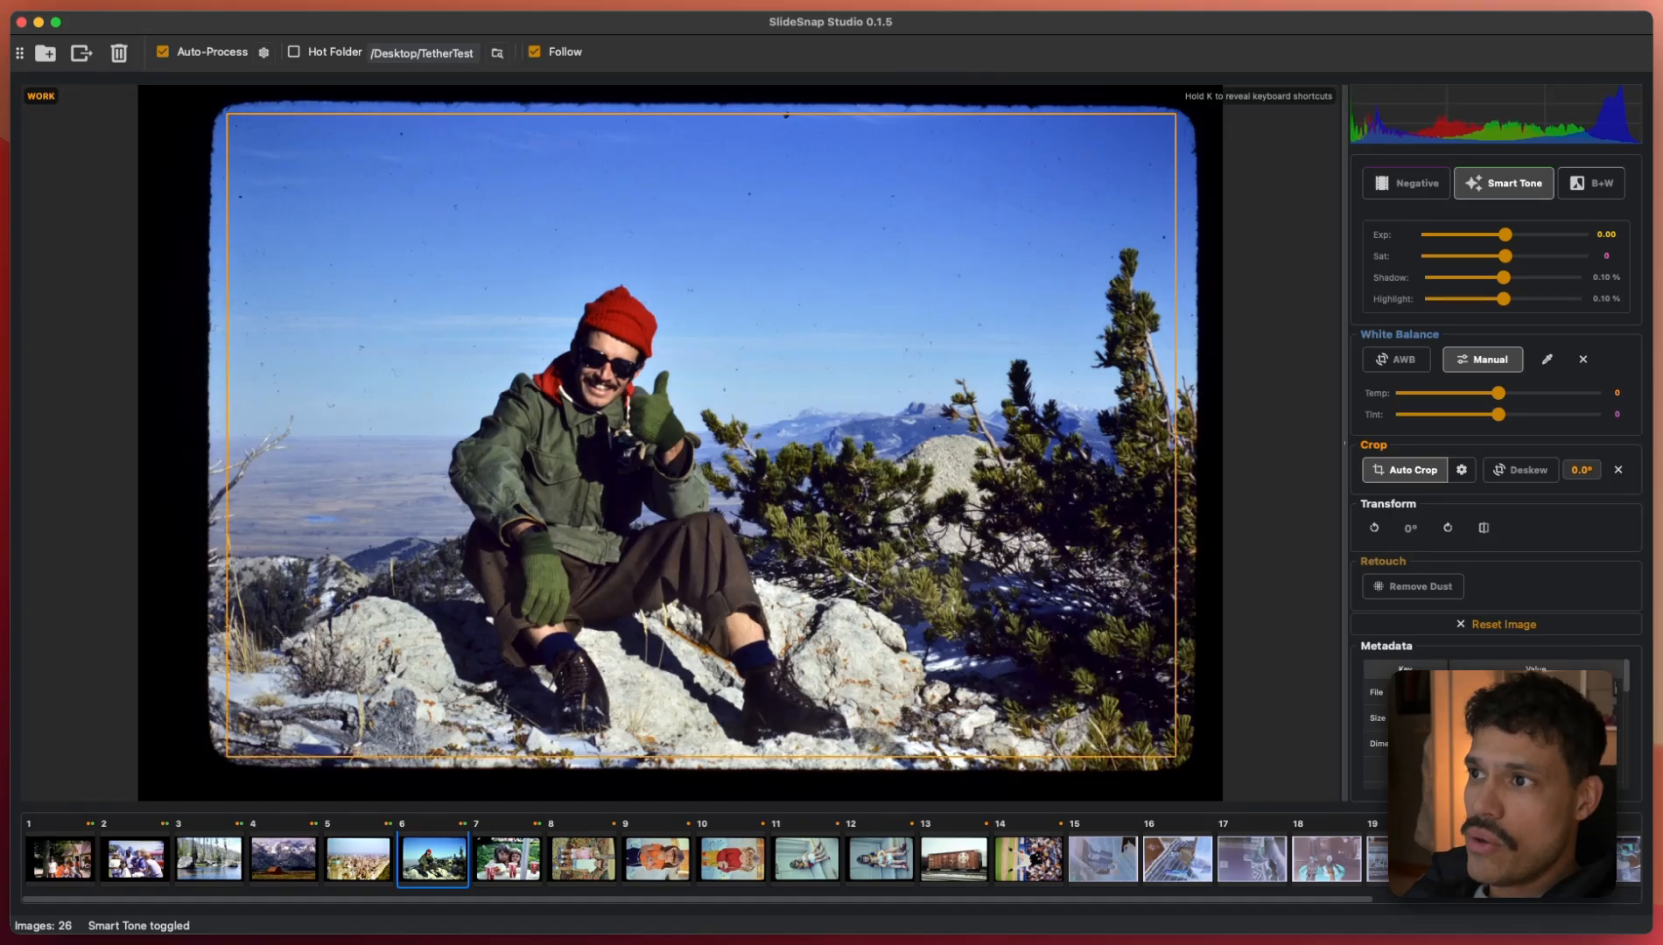
key(y)
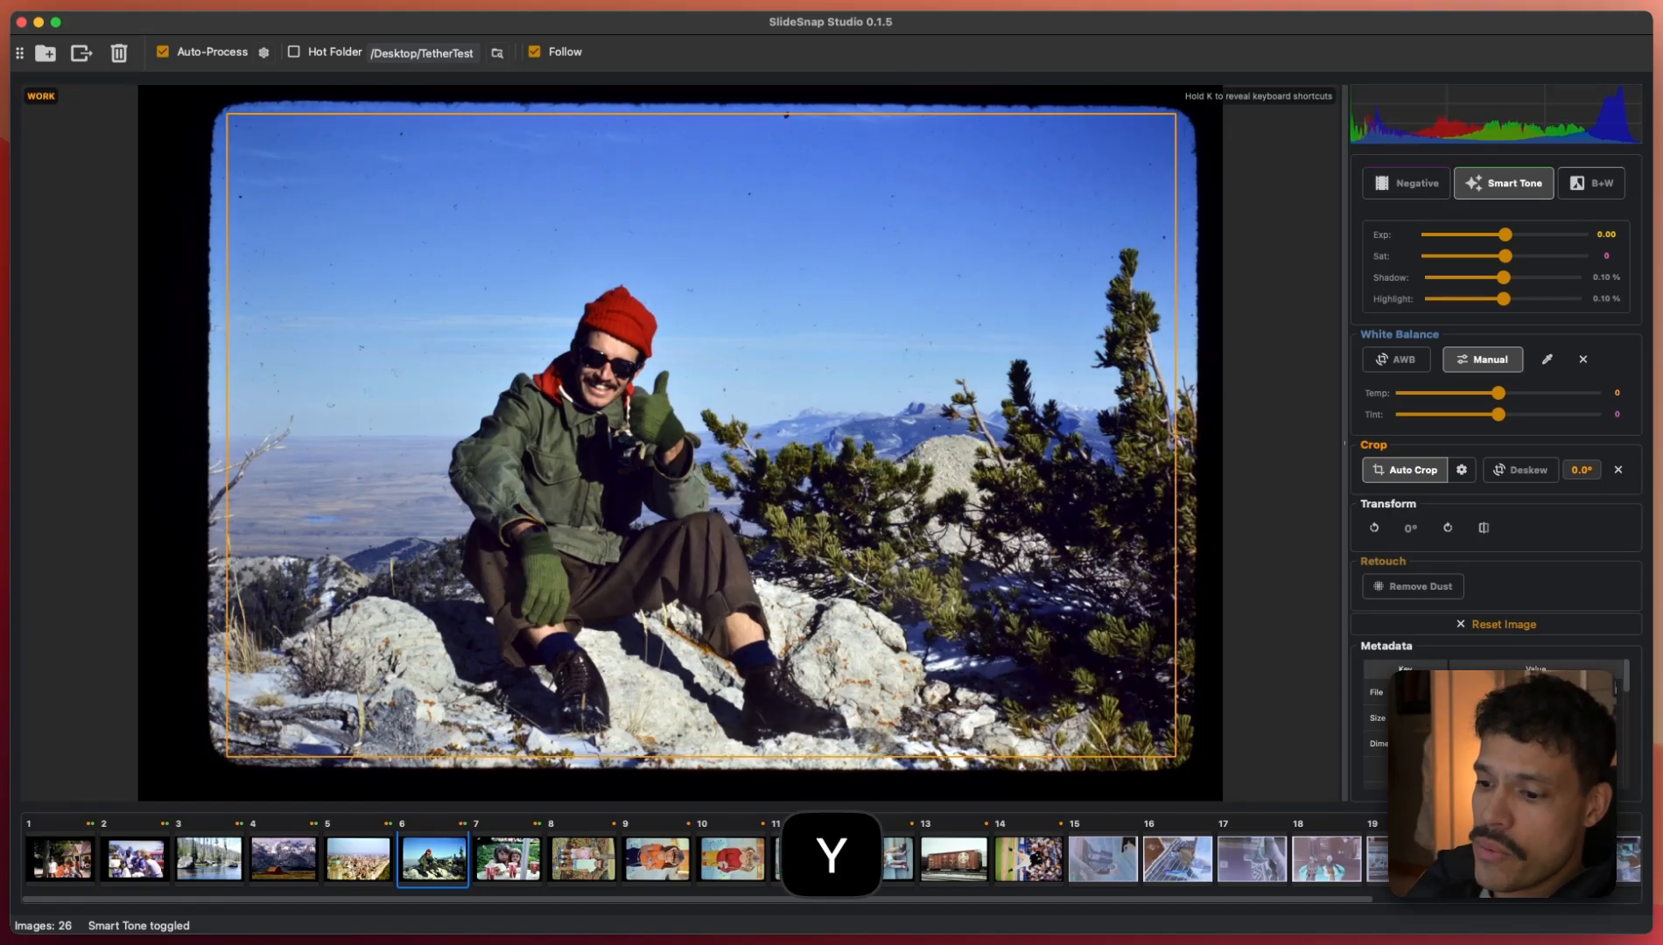
key(y)
key(y)
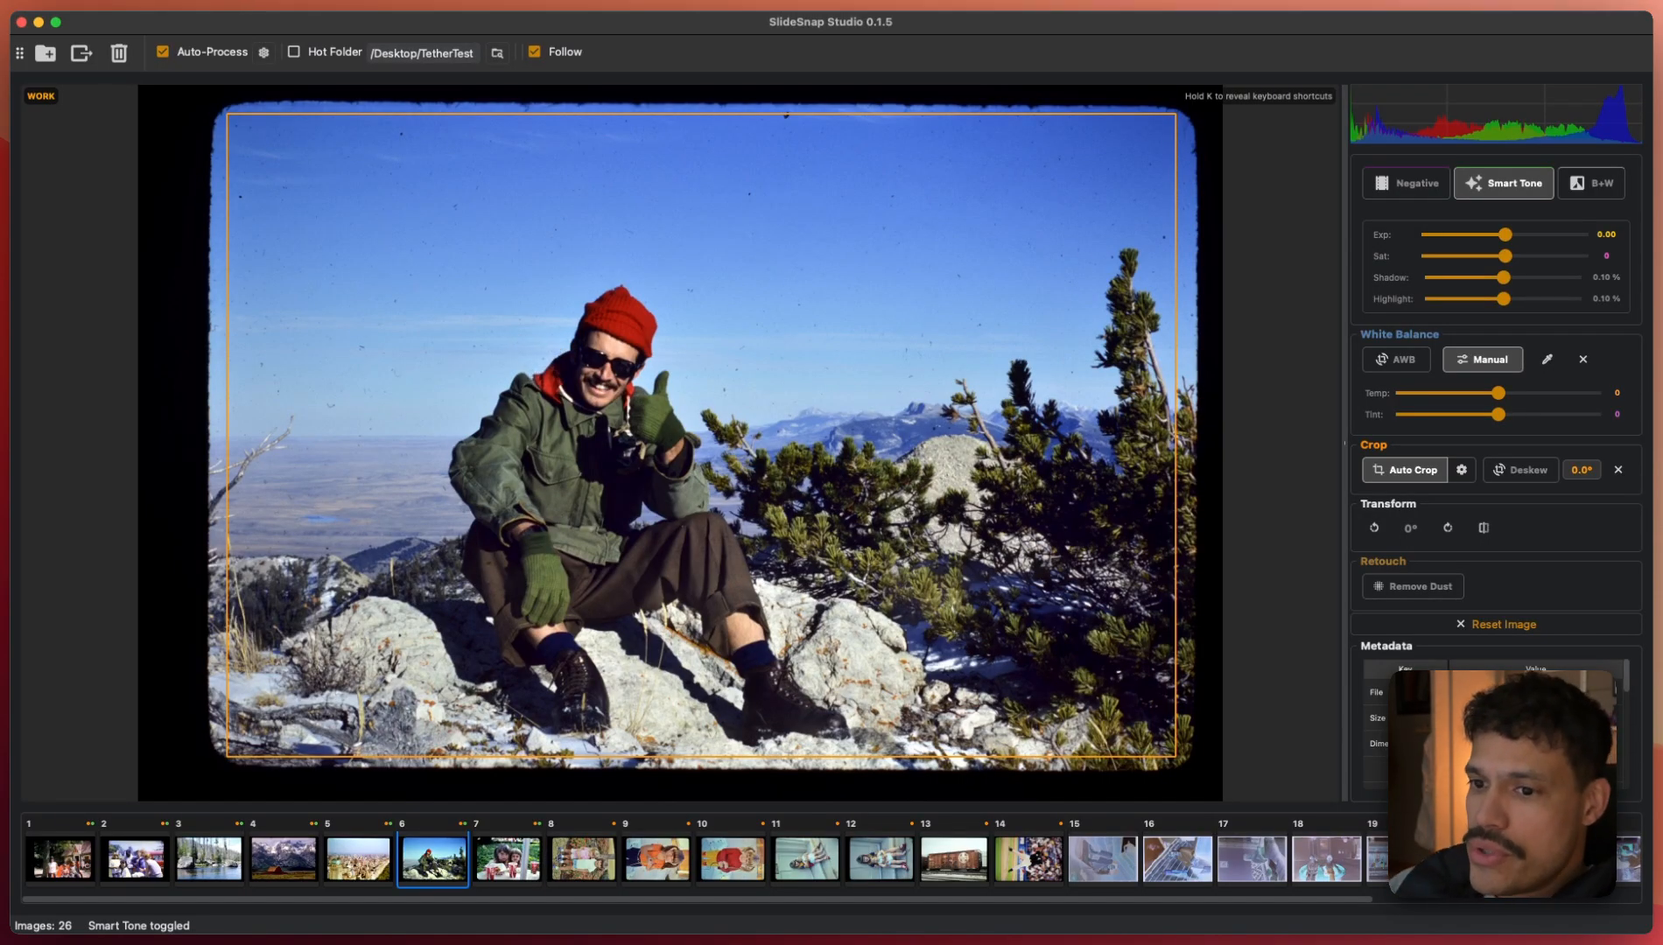
drag(410, 345, 1026, 308)
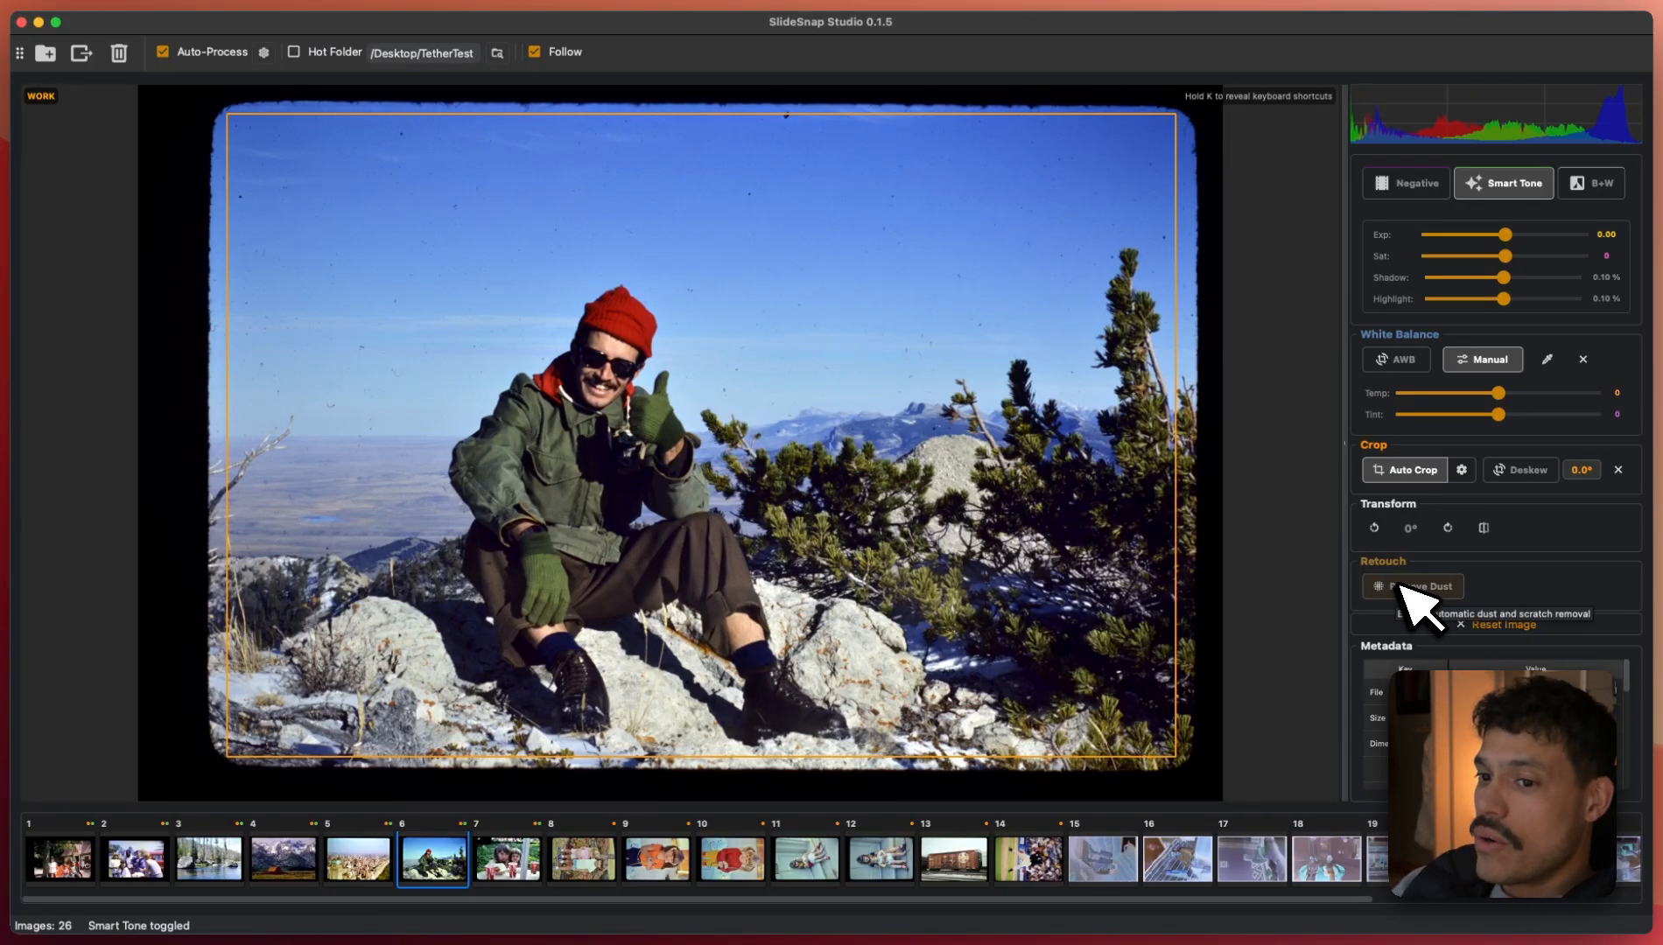
key(g)
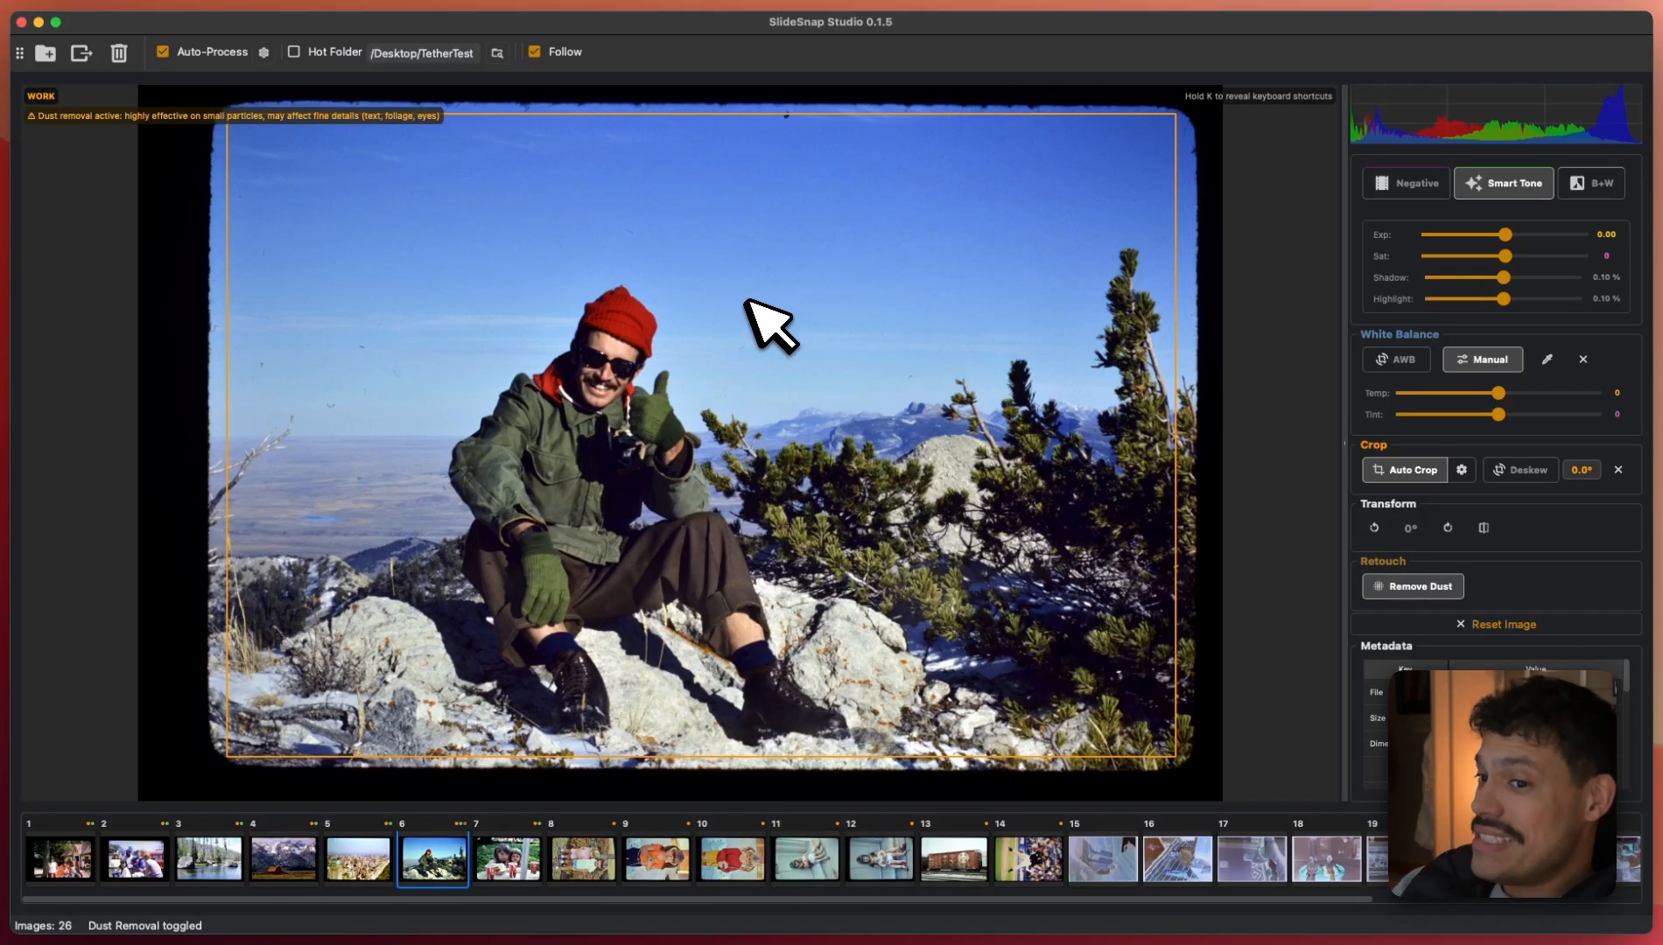
drag(746, 300, 412, 390)
key(z)
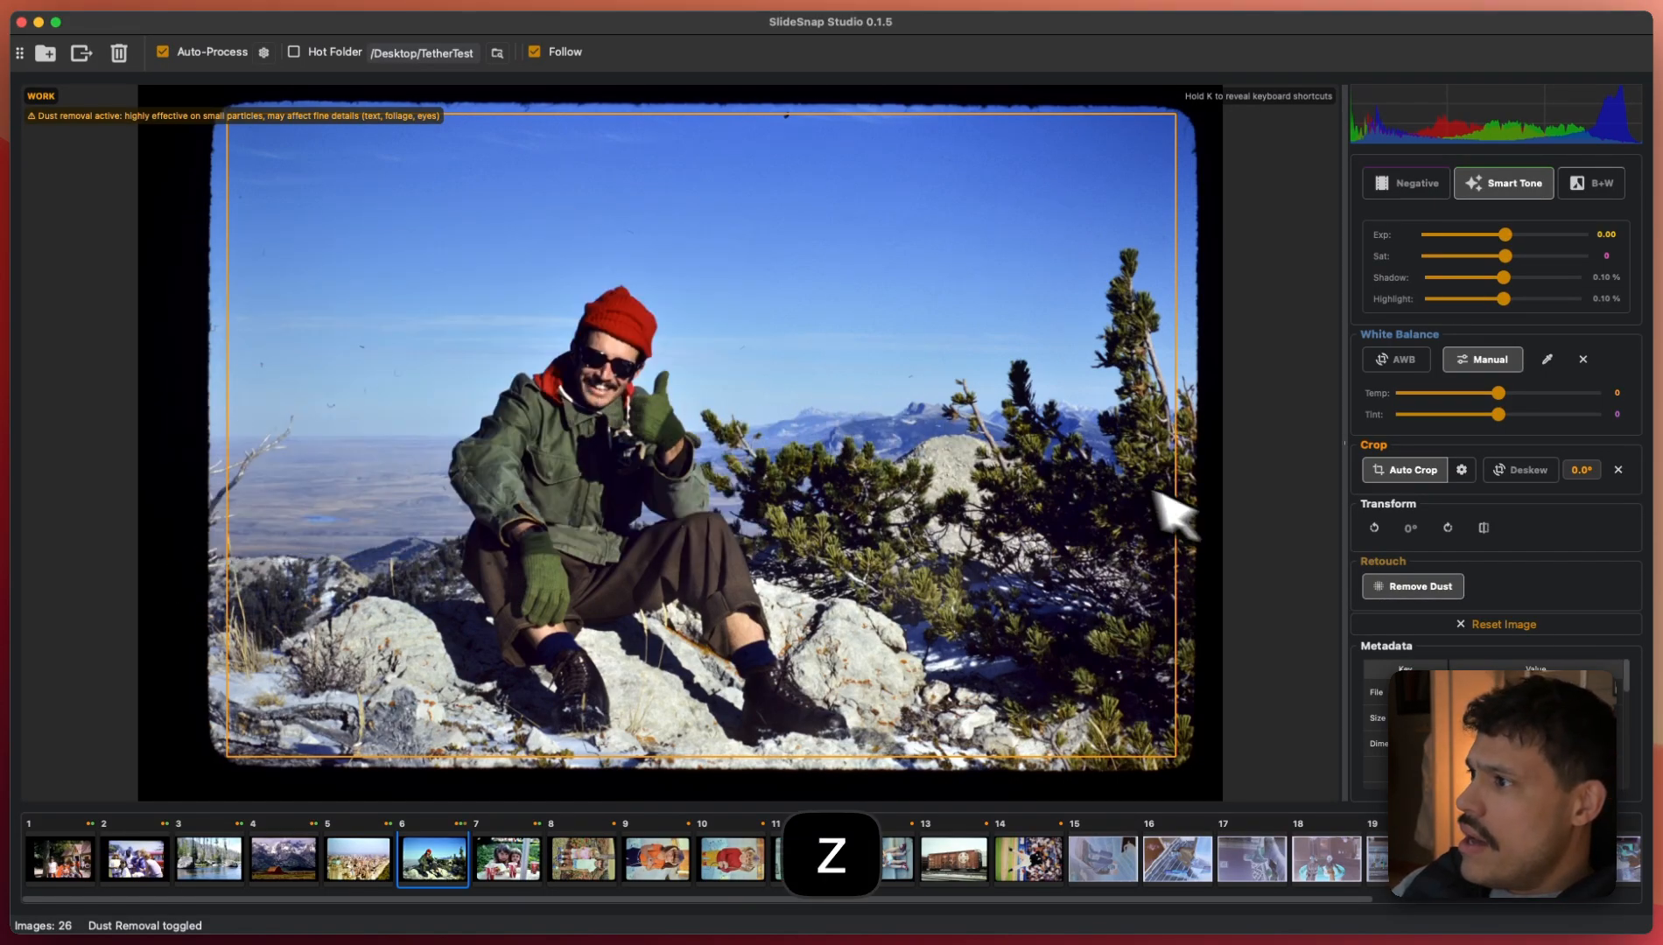
key(d)
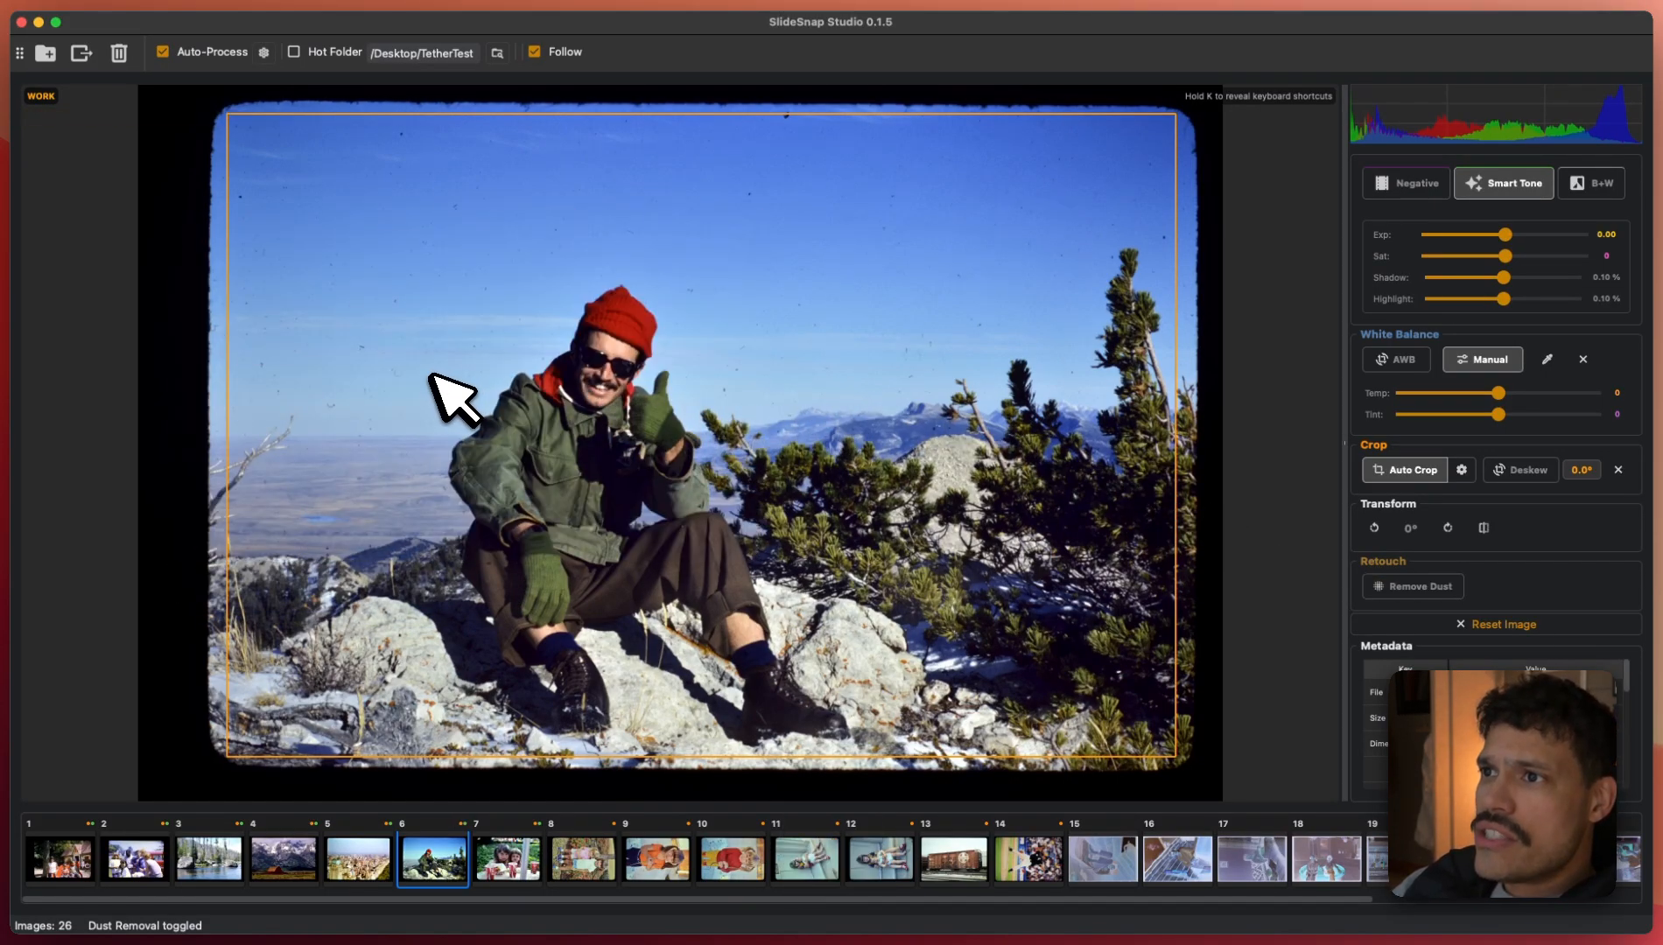
key(d)
key(d)
key(d)
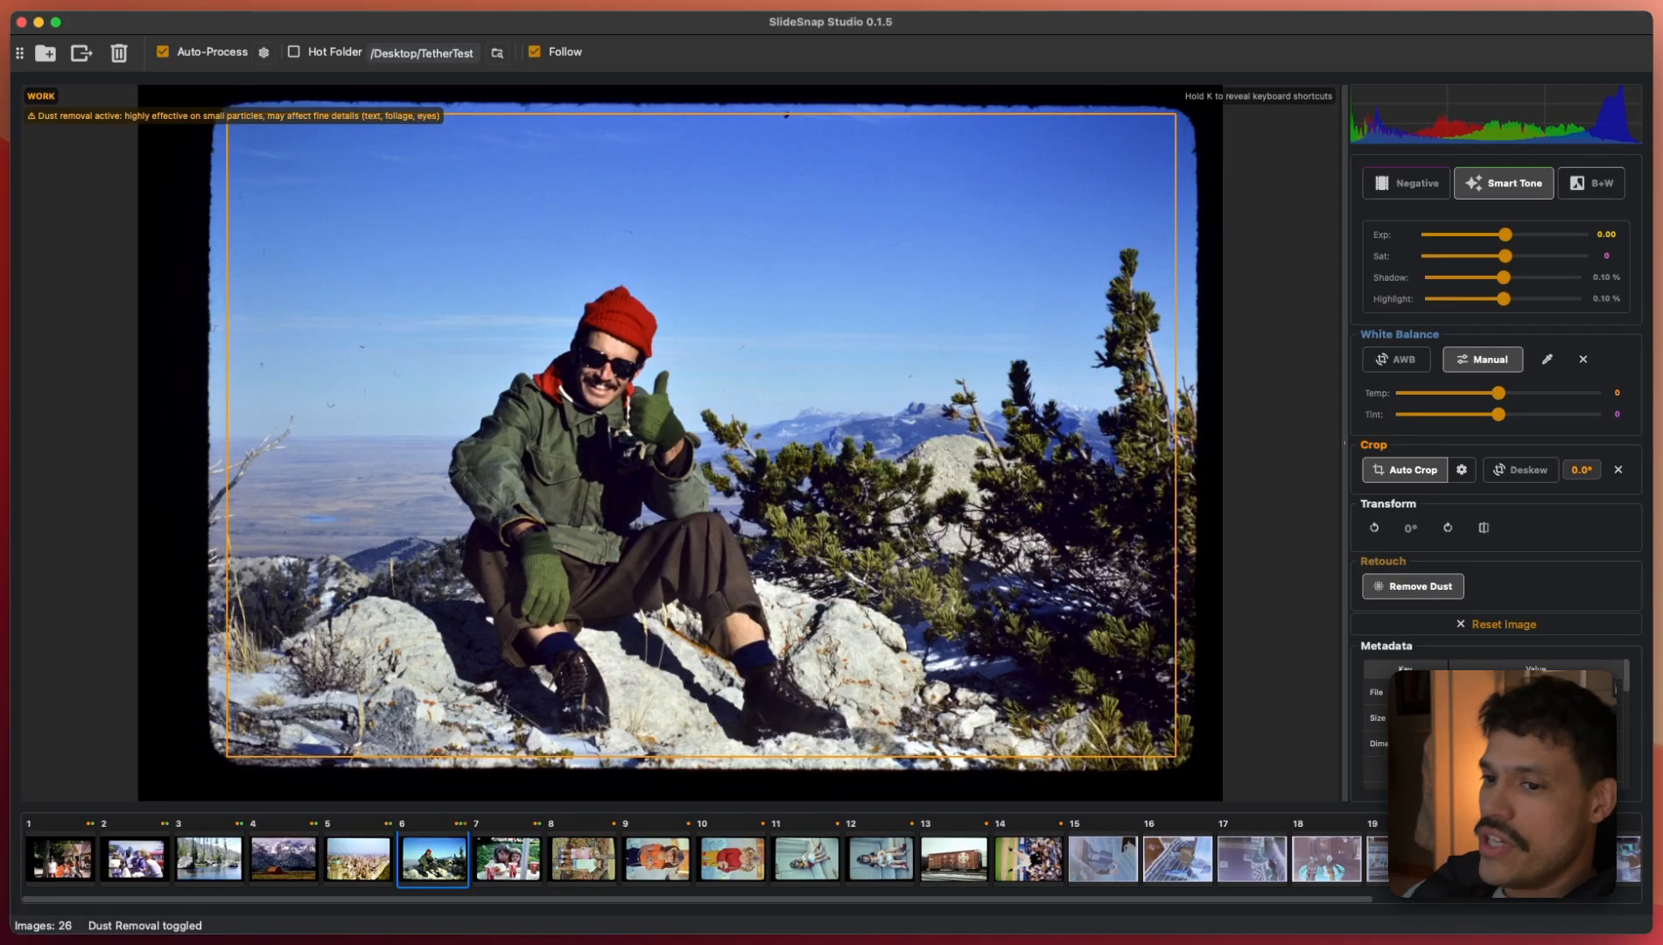
key(g)
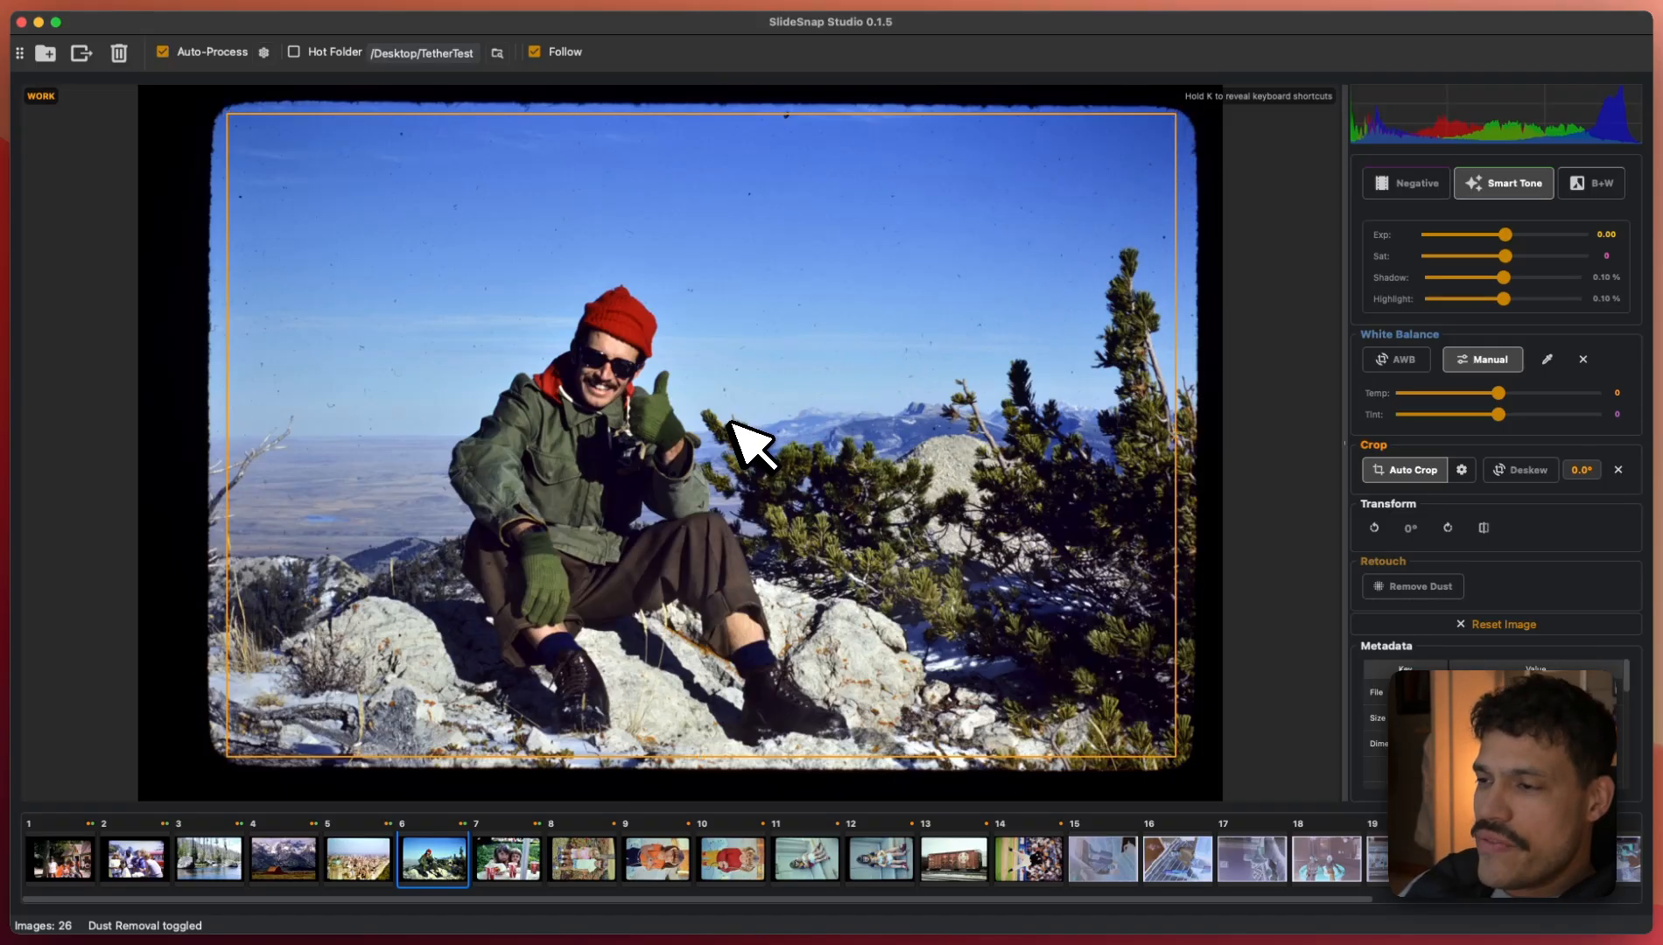
- Try nudging, resizing and dragging slide 6's crop box, then clear the crop entirely
key(shift+Right)
key(shift+Left)
key(shift+Left)
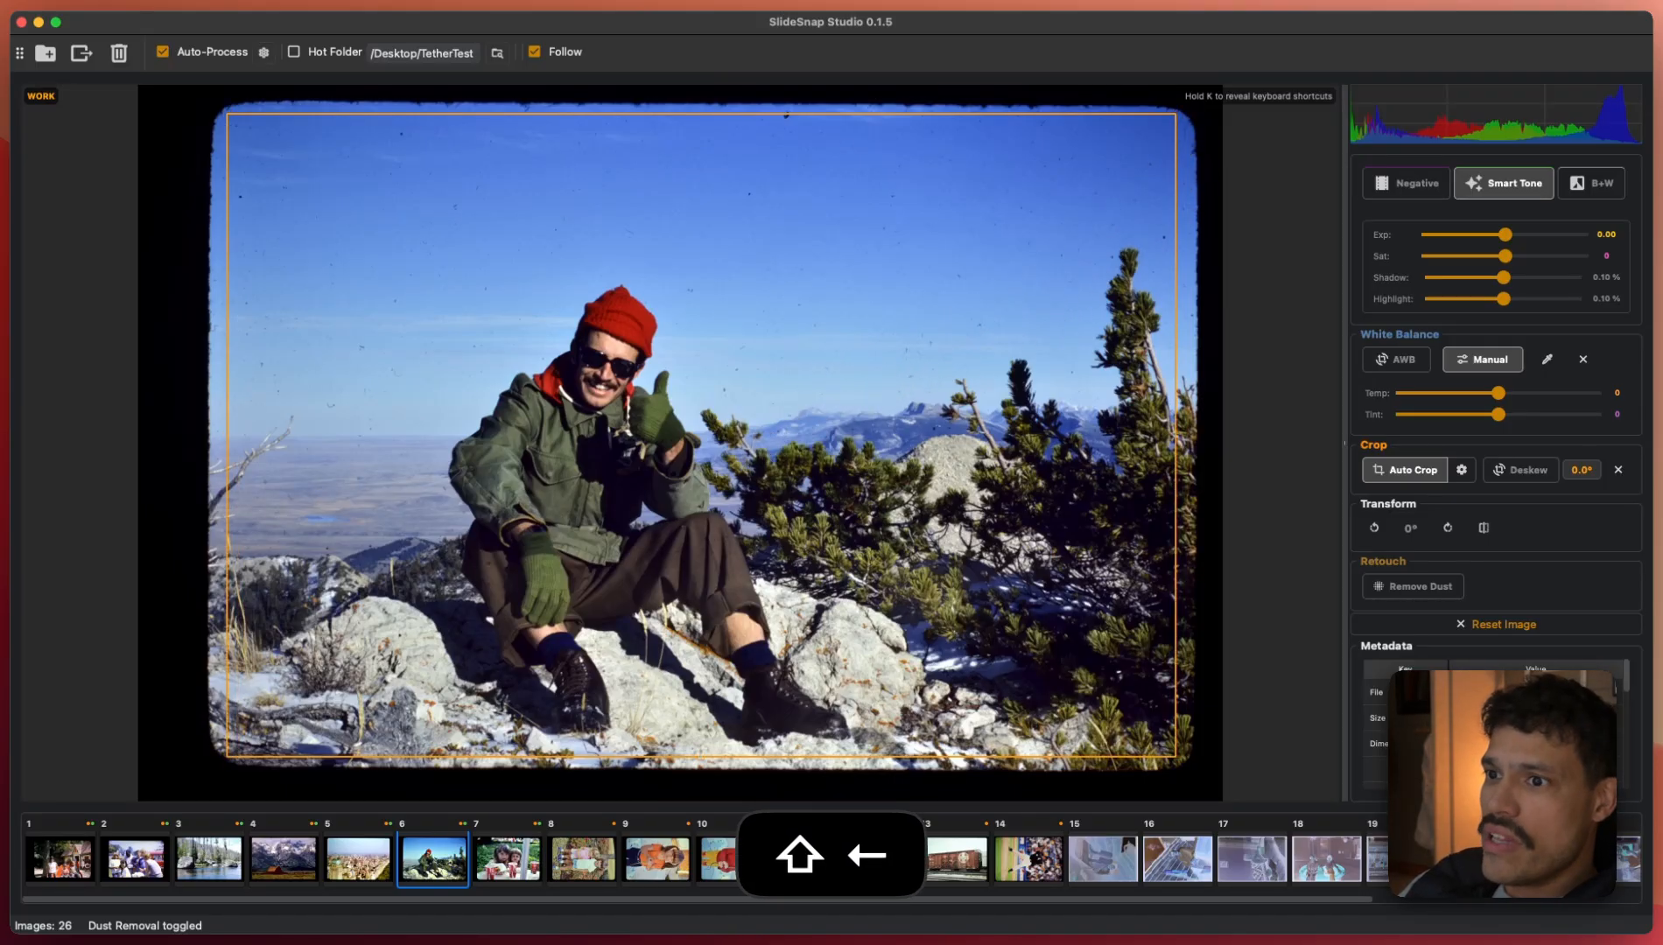
key(shift+Right)
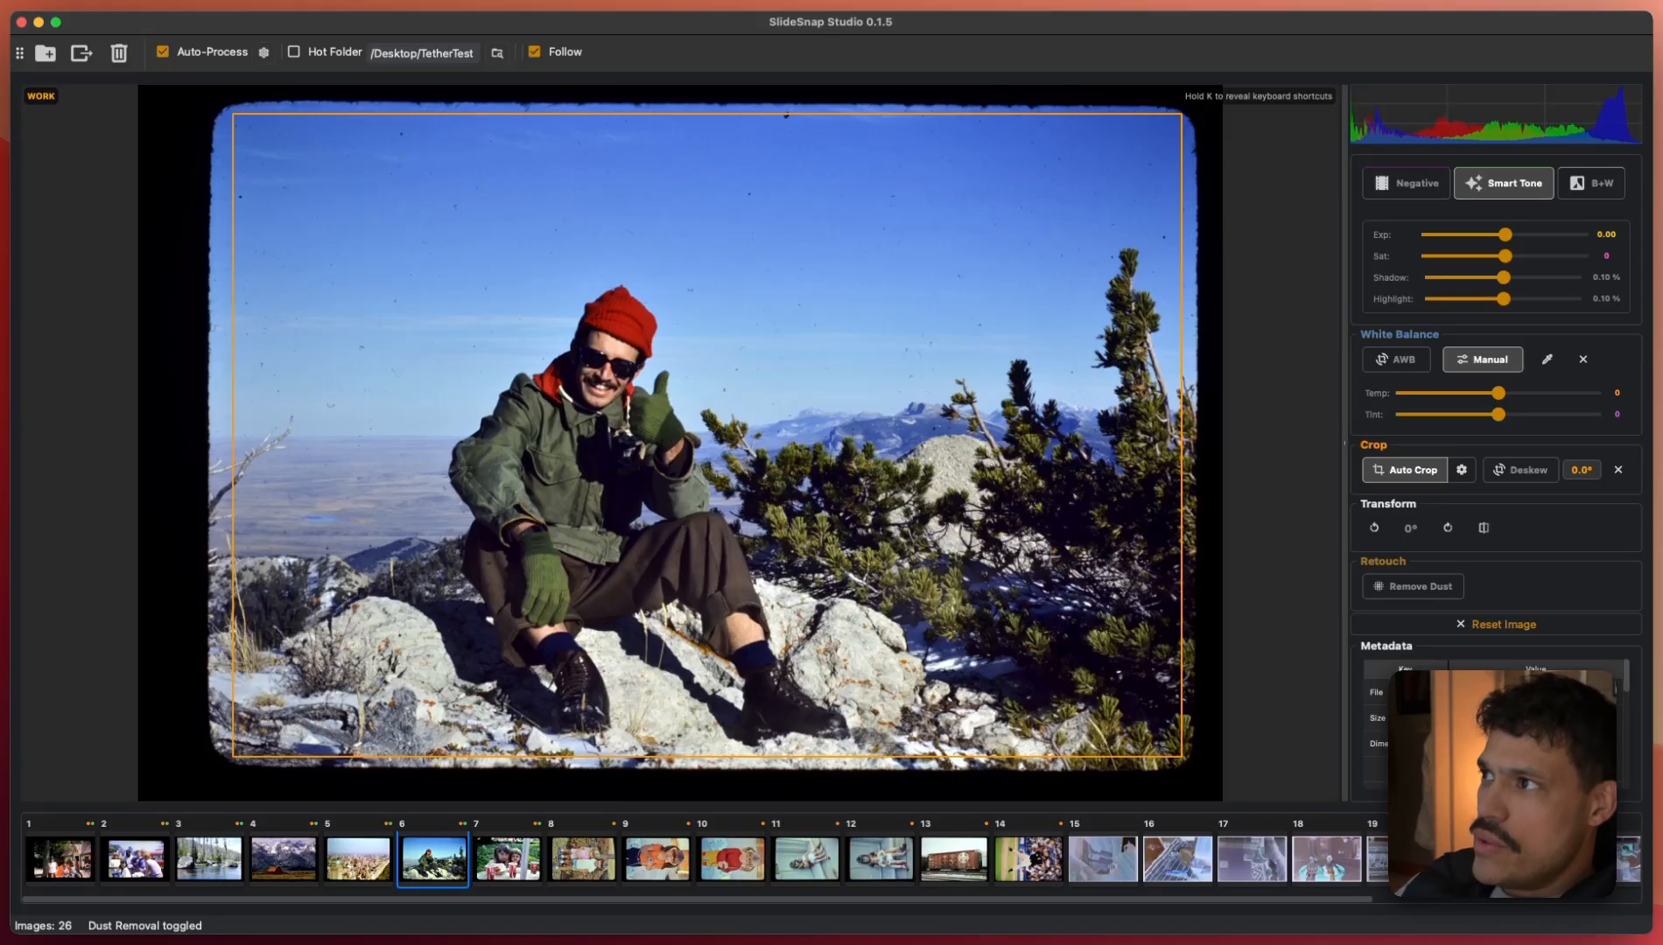
key(shift+equal)
key(shift+minus)
key(shift+minus)
key(shift+minus)
key(shift+minus)
key(shift+equal)
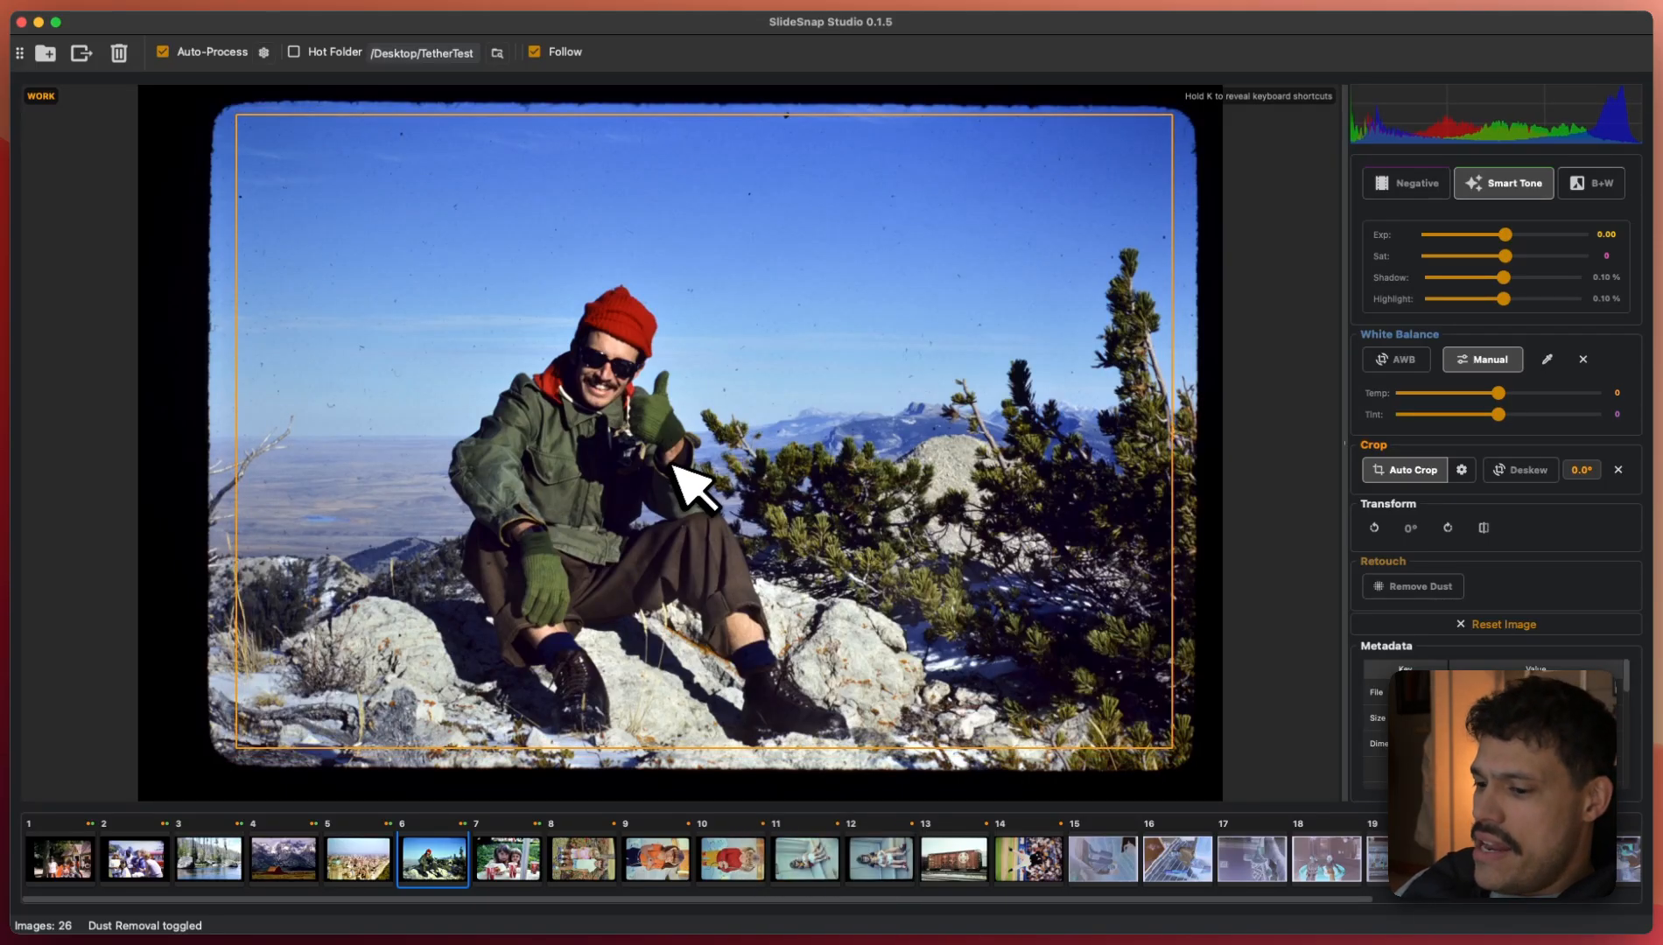
mouse_move(723, 438)
mouse_down()
mouse_move(688, 456)
mouse_move(761, 474)
mouse_move(784, 447)
mouse_move(711, 460)
mouse_move(709, 433)
mouse_up()
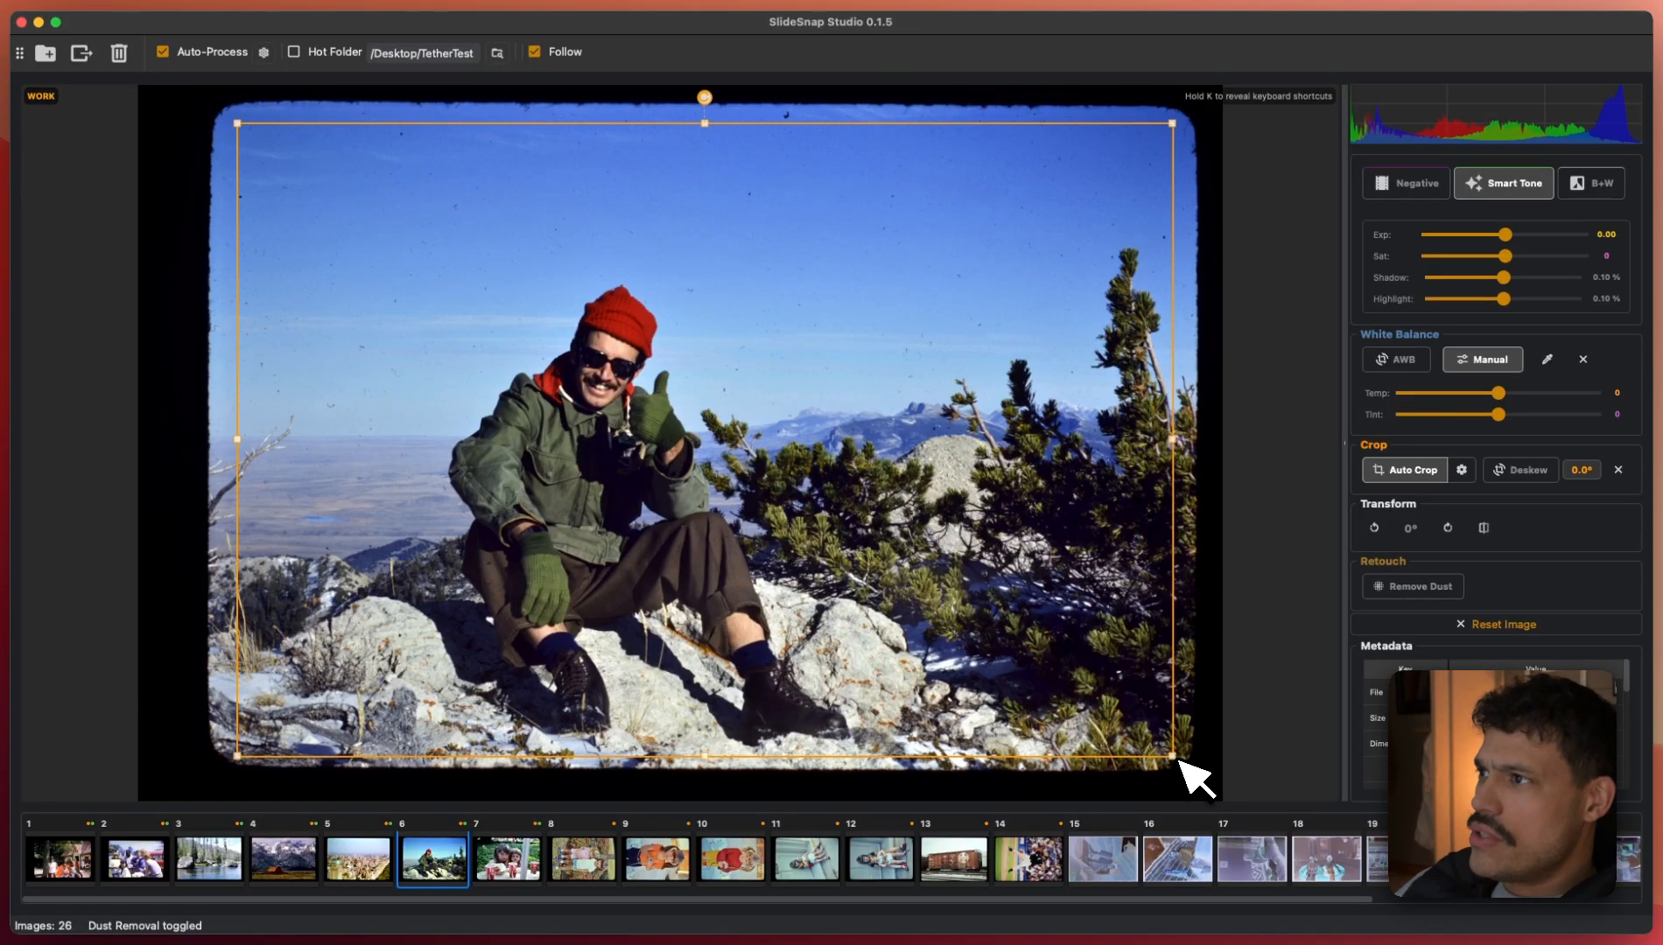
mouse_move(1180, 760)
mouse_down()
mouse_move(902, 653)
mouse_move(1180, 754)
mouse_move(1181, 772)
mouse_move(1176, 756)
mouse_up()
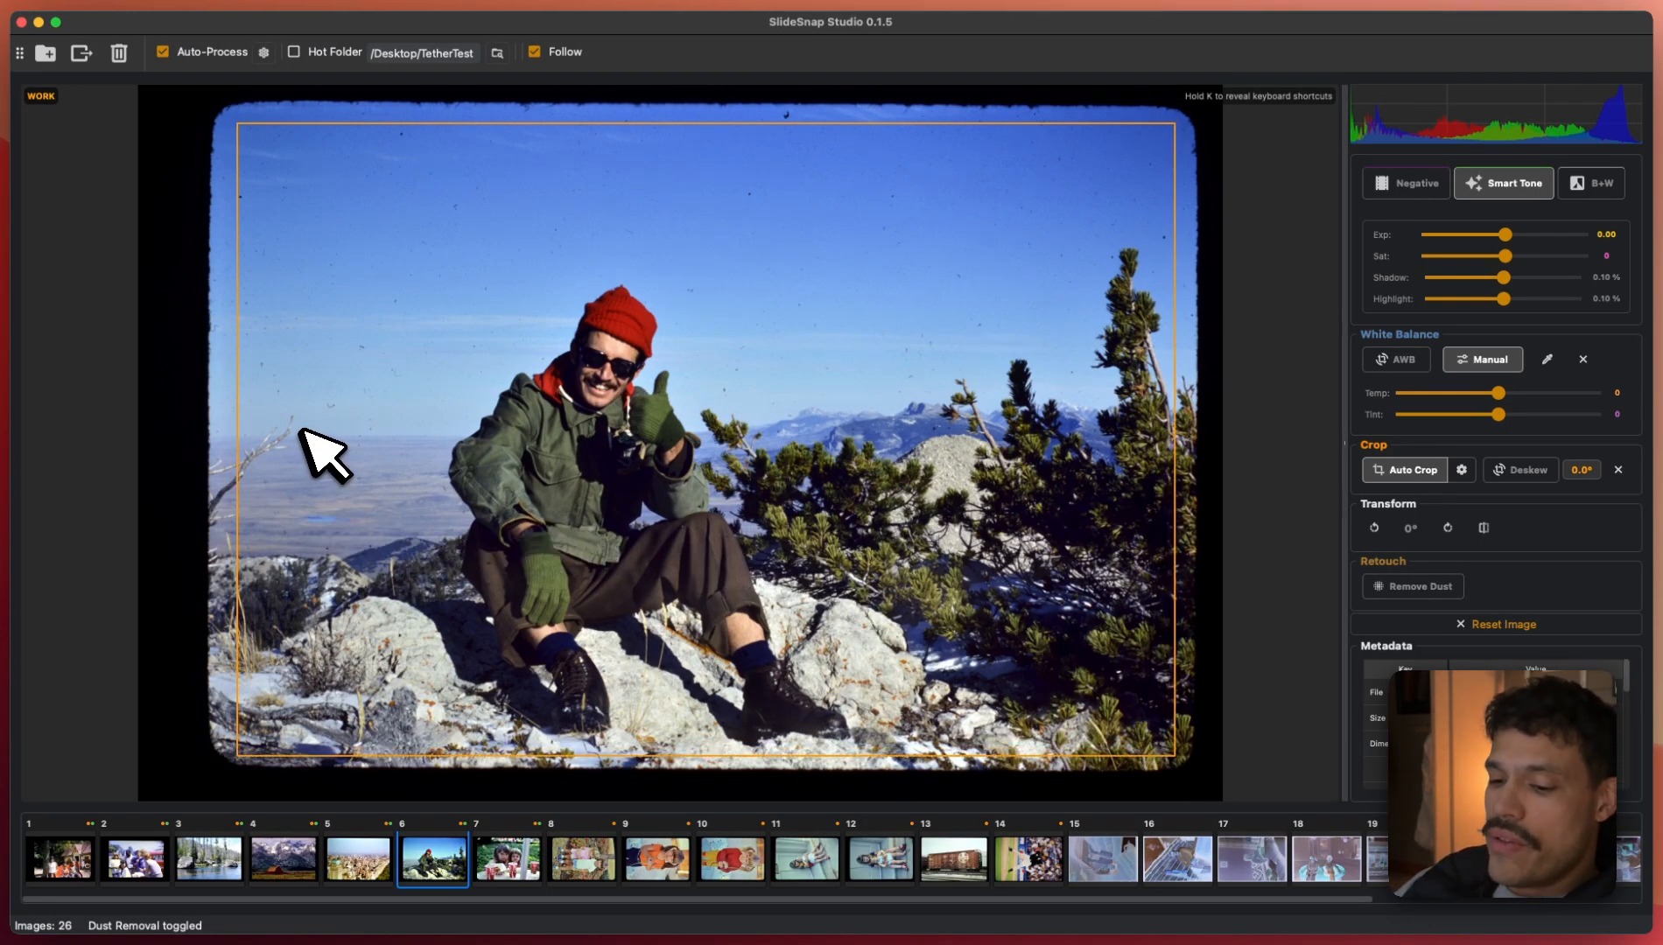
key(x)
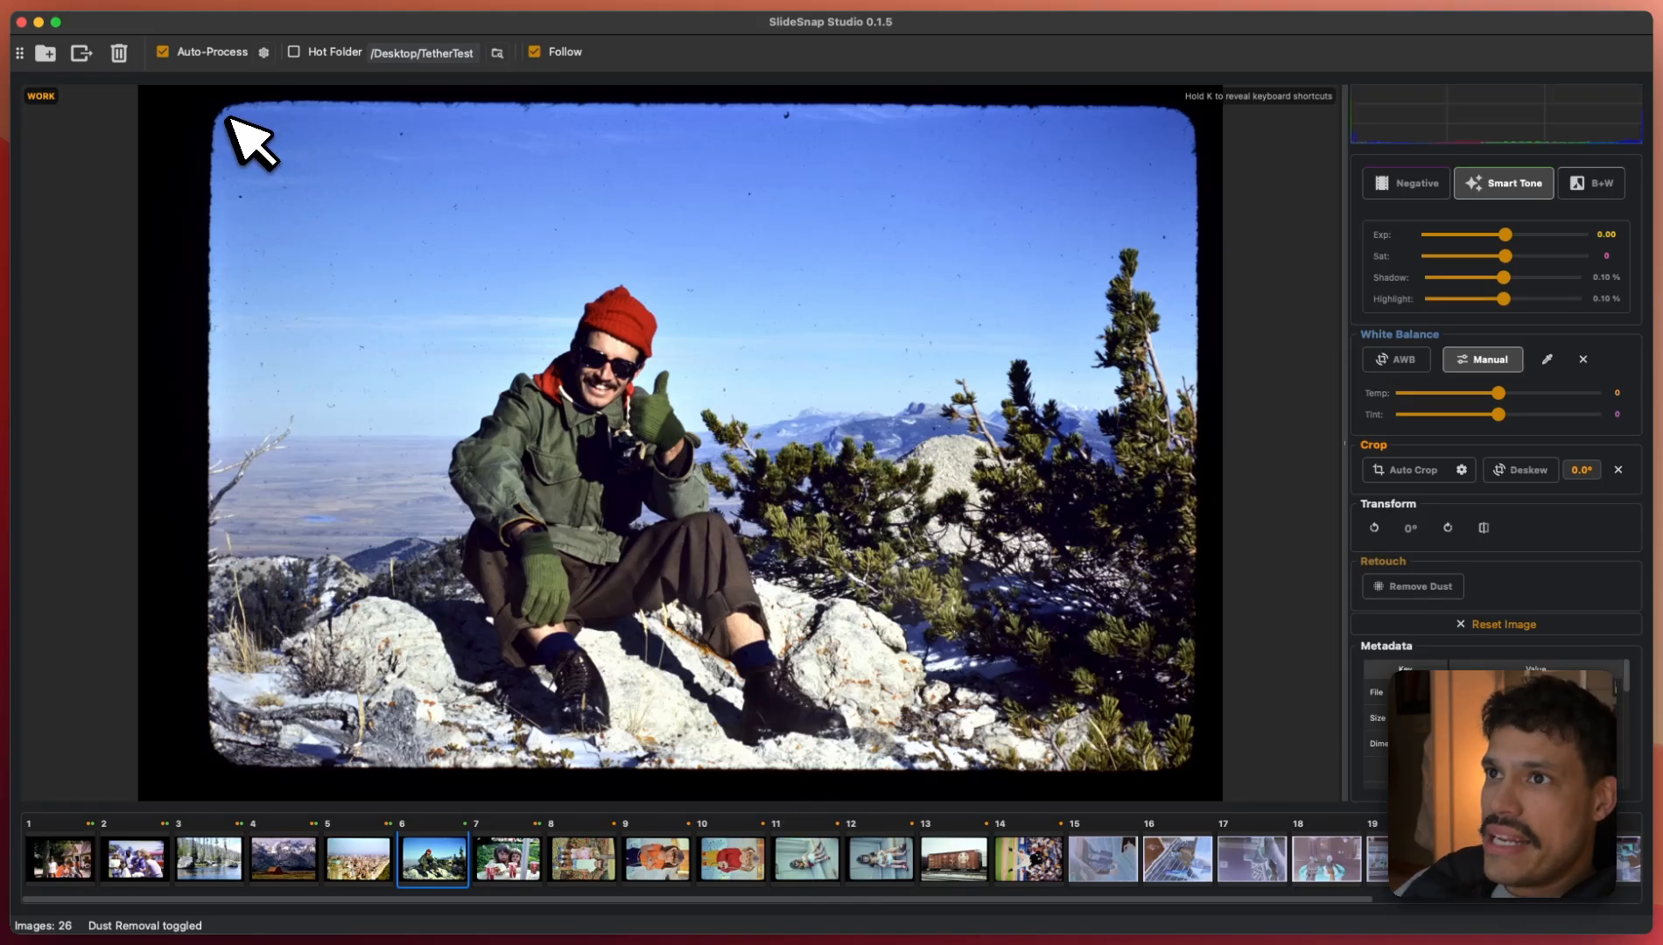
- Drag out a new crop on slide 6, snapped to 3:2 inside the rounded borders
drag(228, 118, 1178, 742)
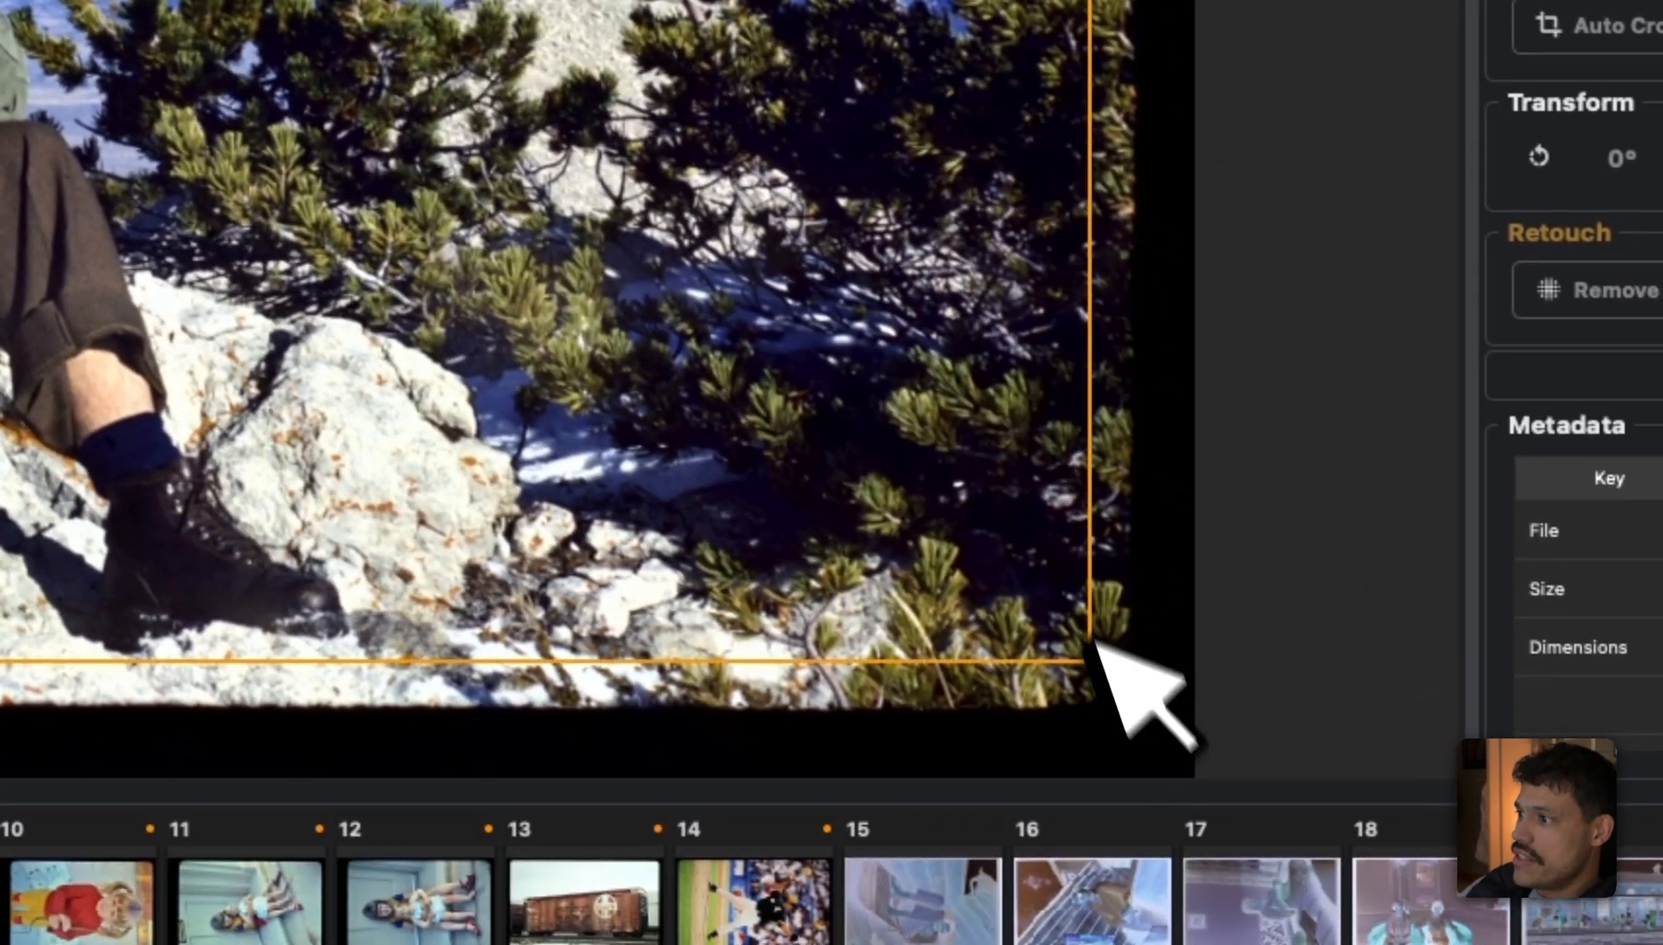
drag(1094, 641, 824, 185)
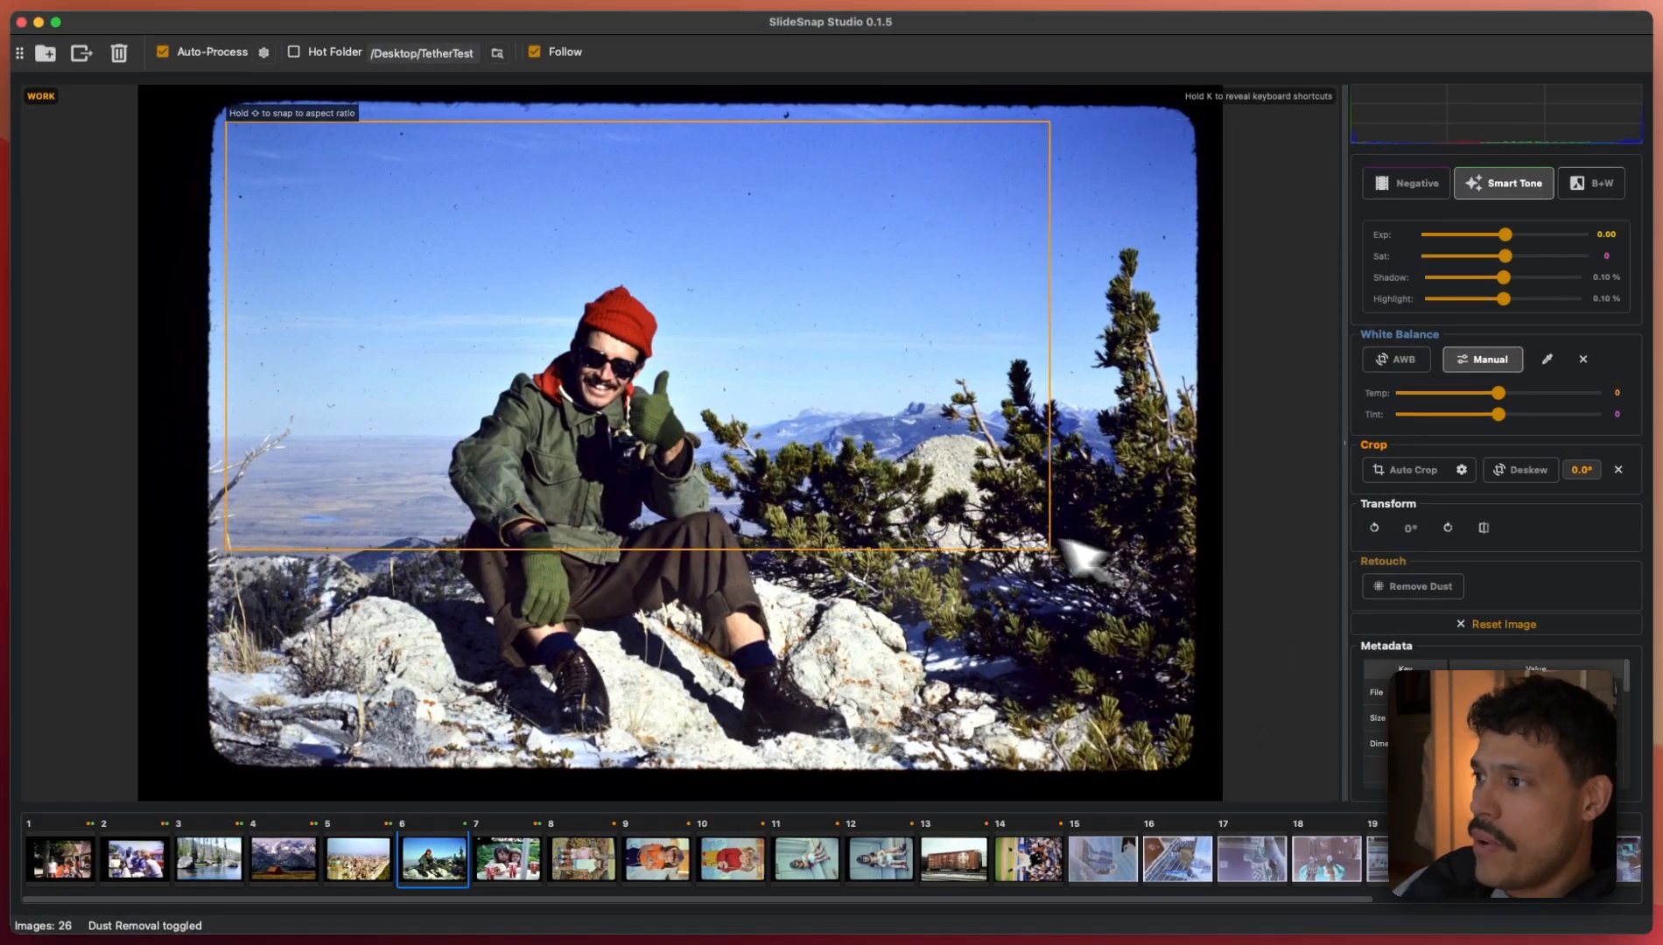
drag(1062, 540, 1035, 624)
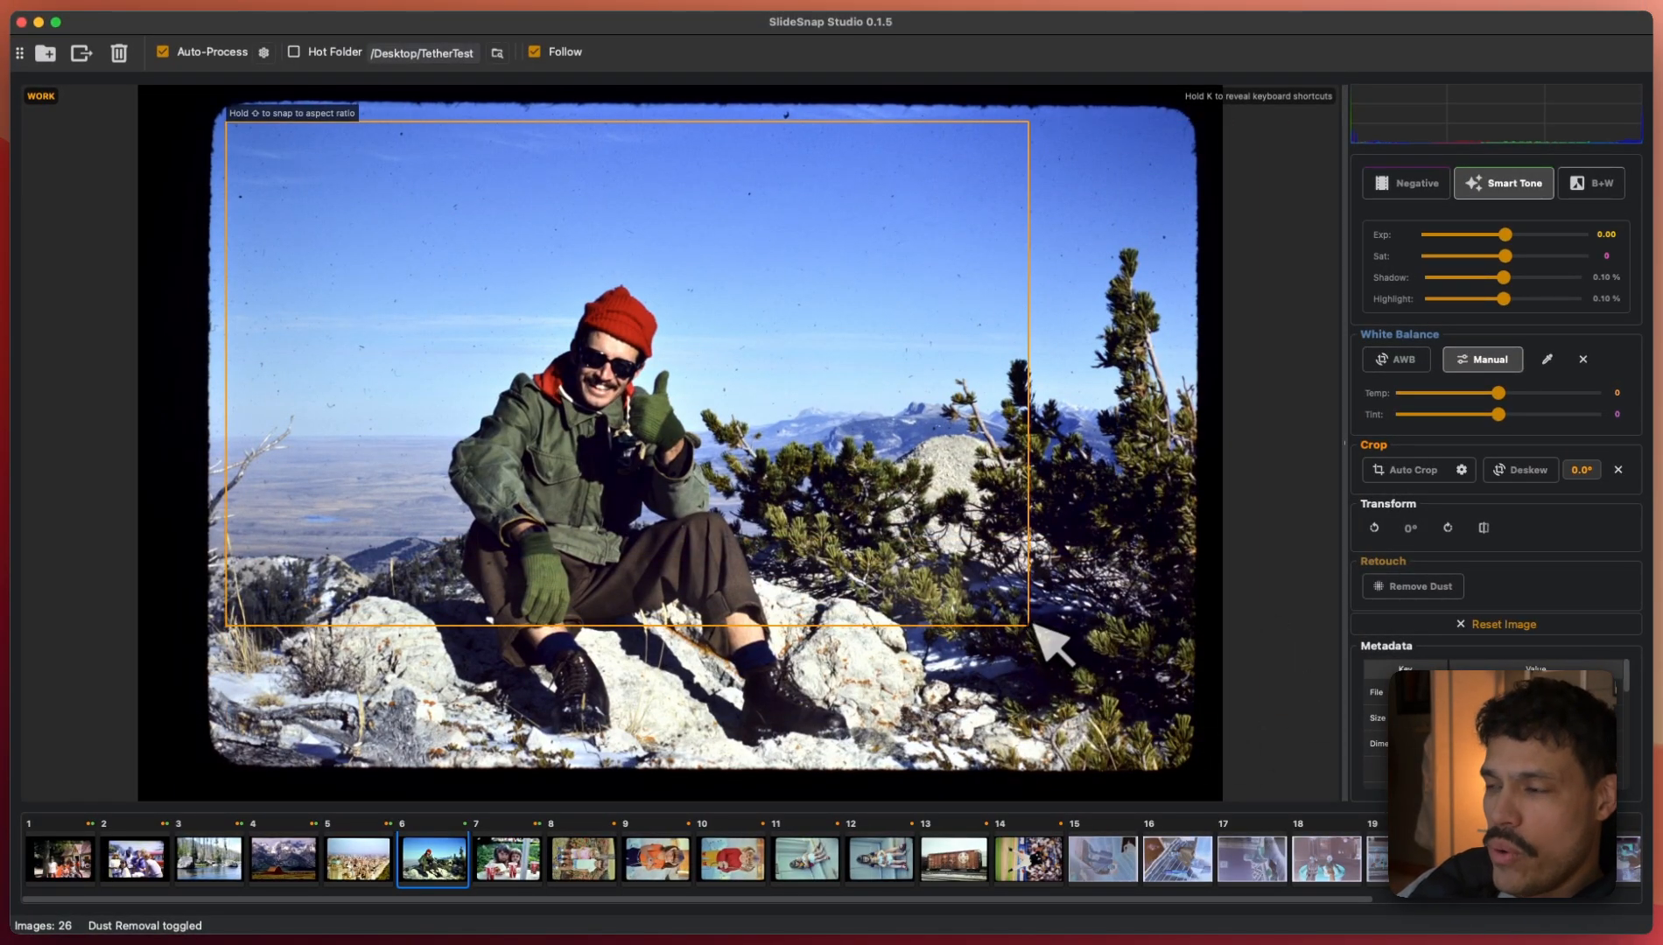
drag(1036, 625, 1170, 716)
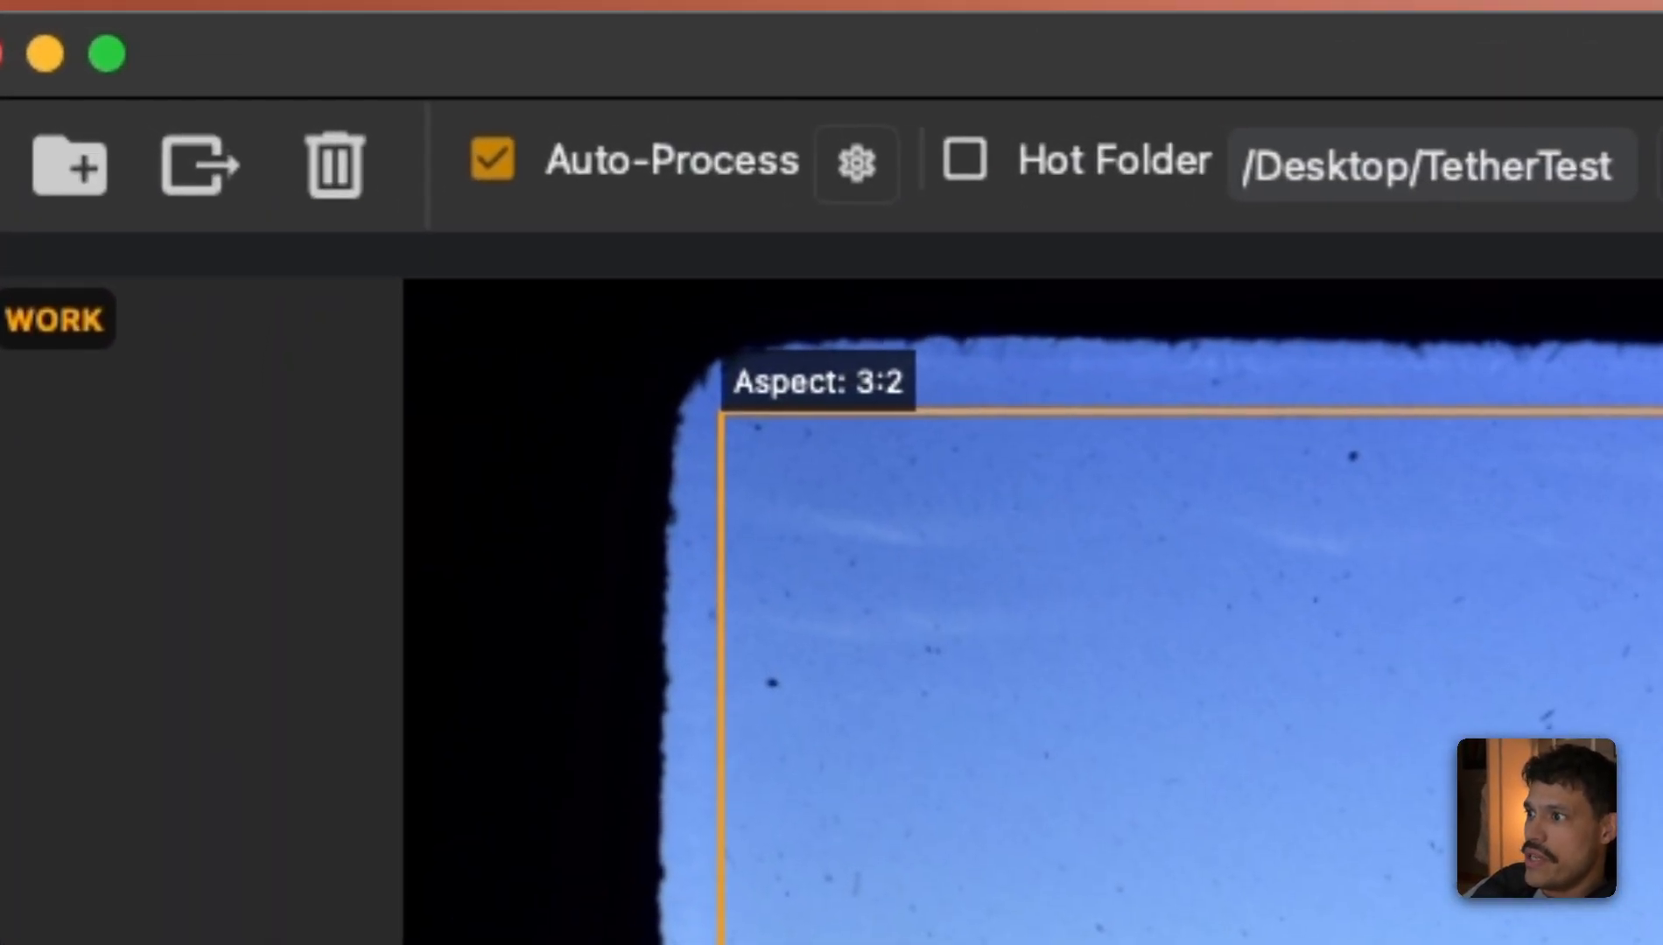
drag(876, 739, 1179, 723)
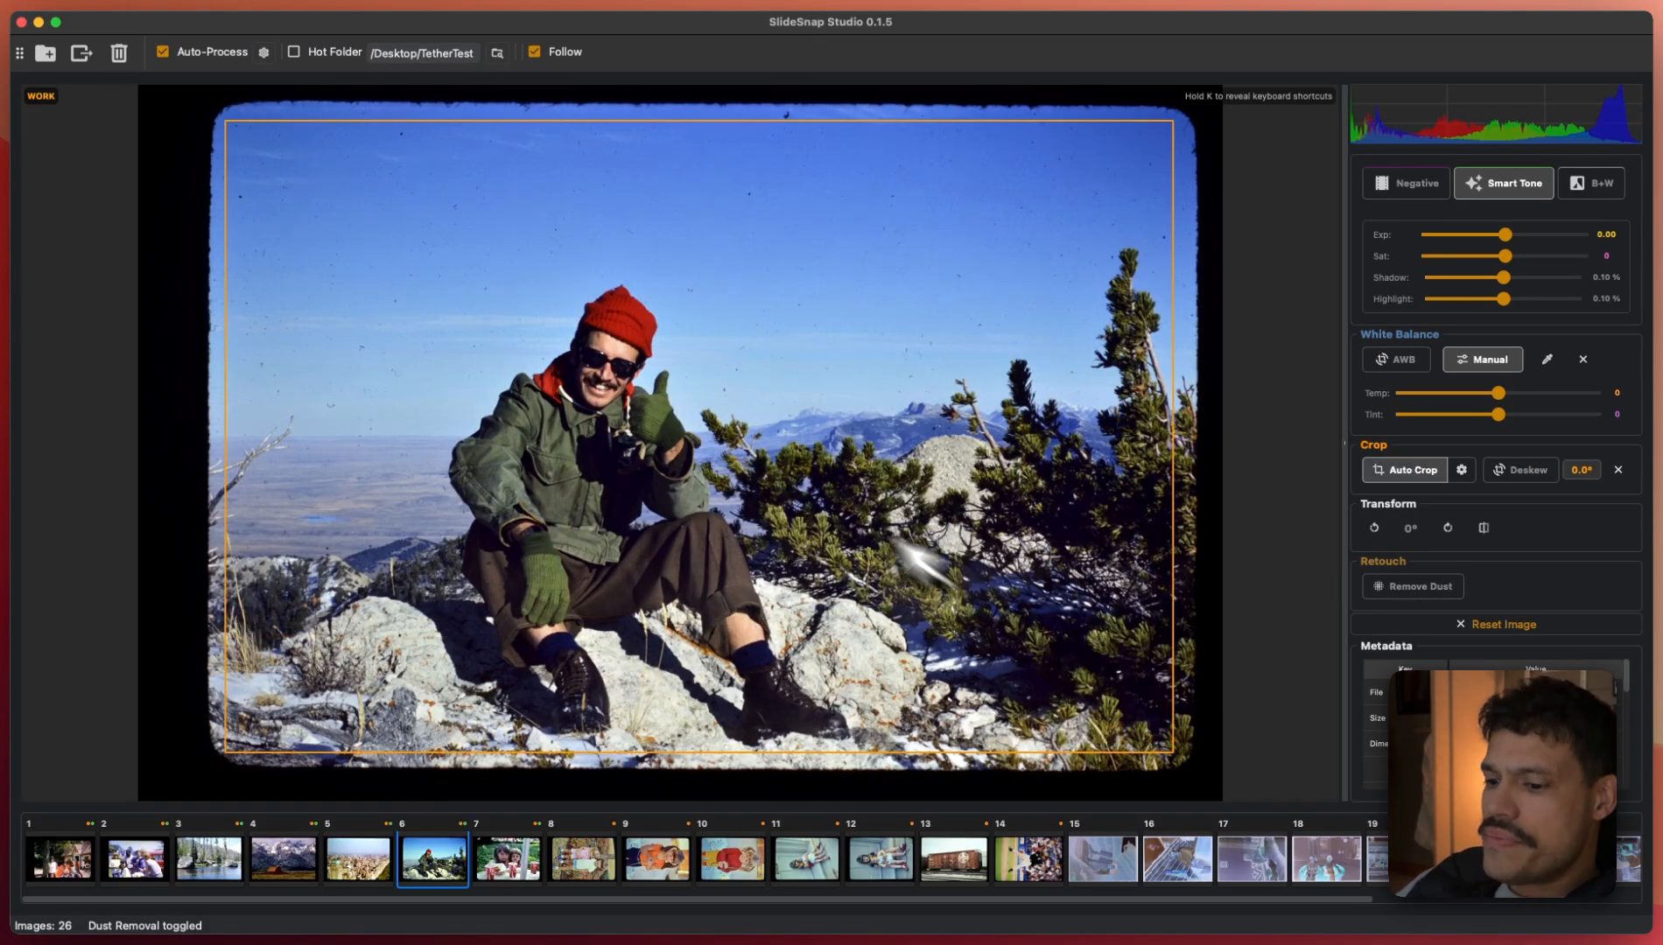
- Preview slide 6's final crop, toggle the shortcut hints, and step back toward slide 2
key(space)
key(space)
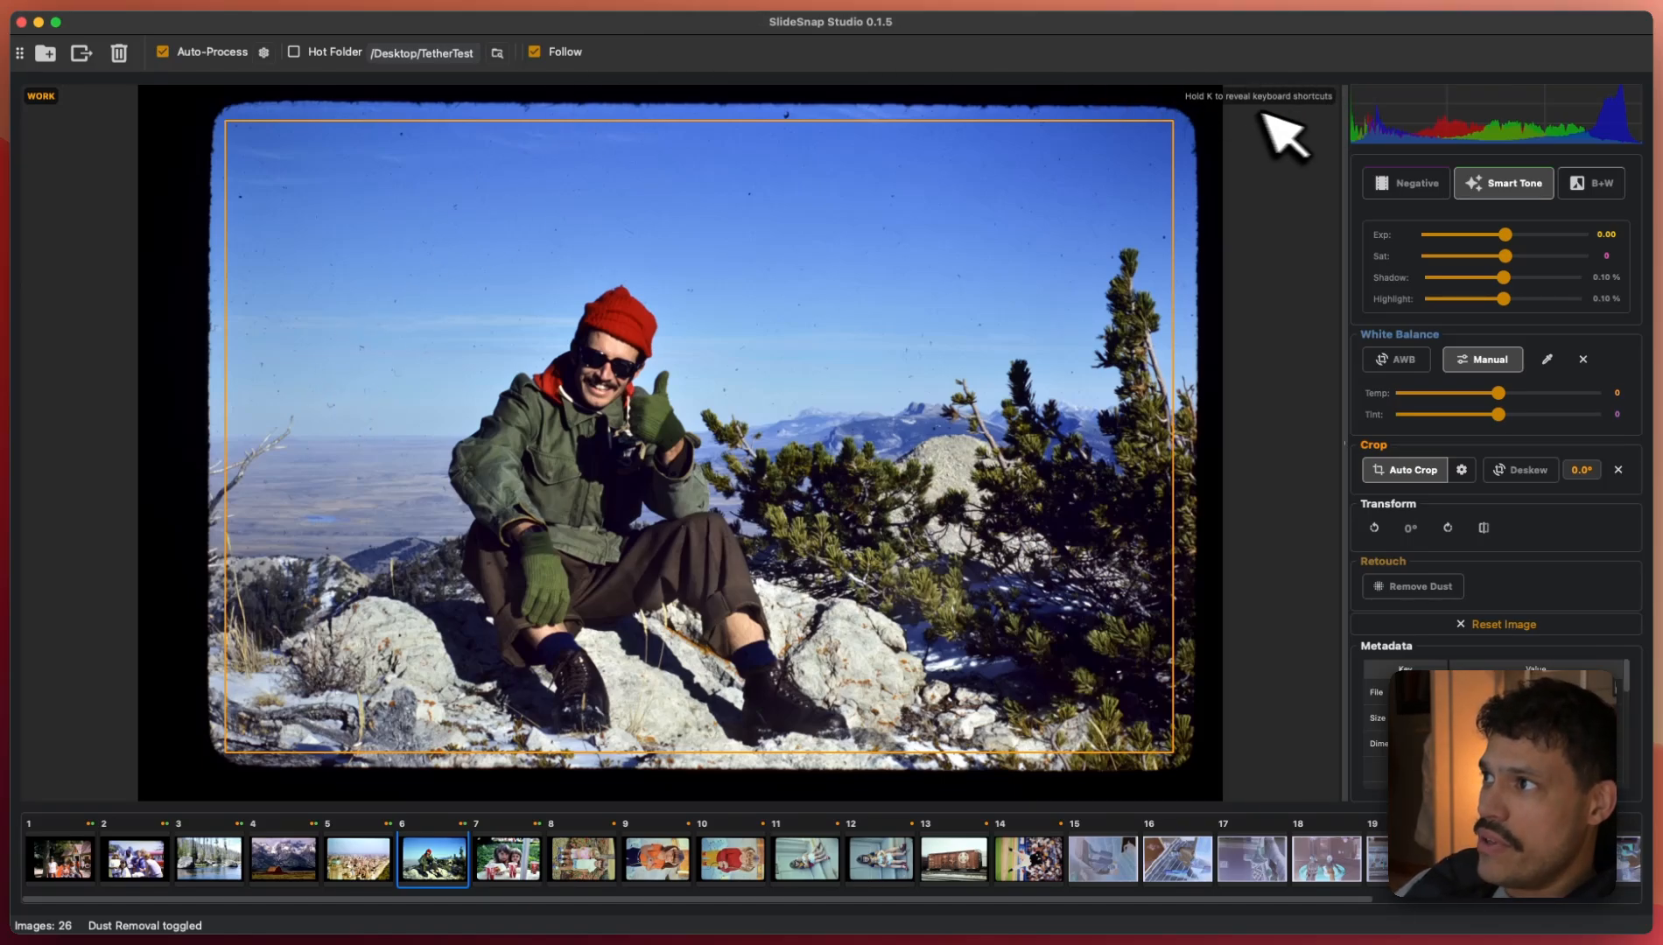
key(k)
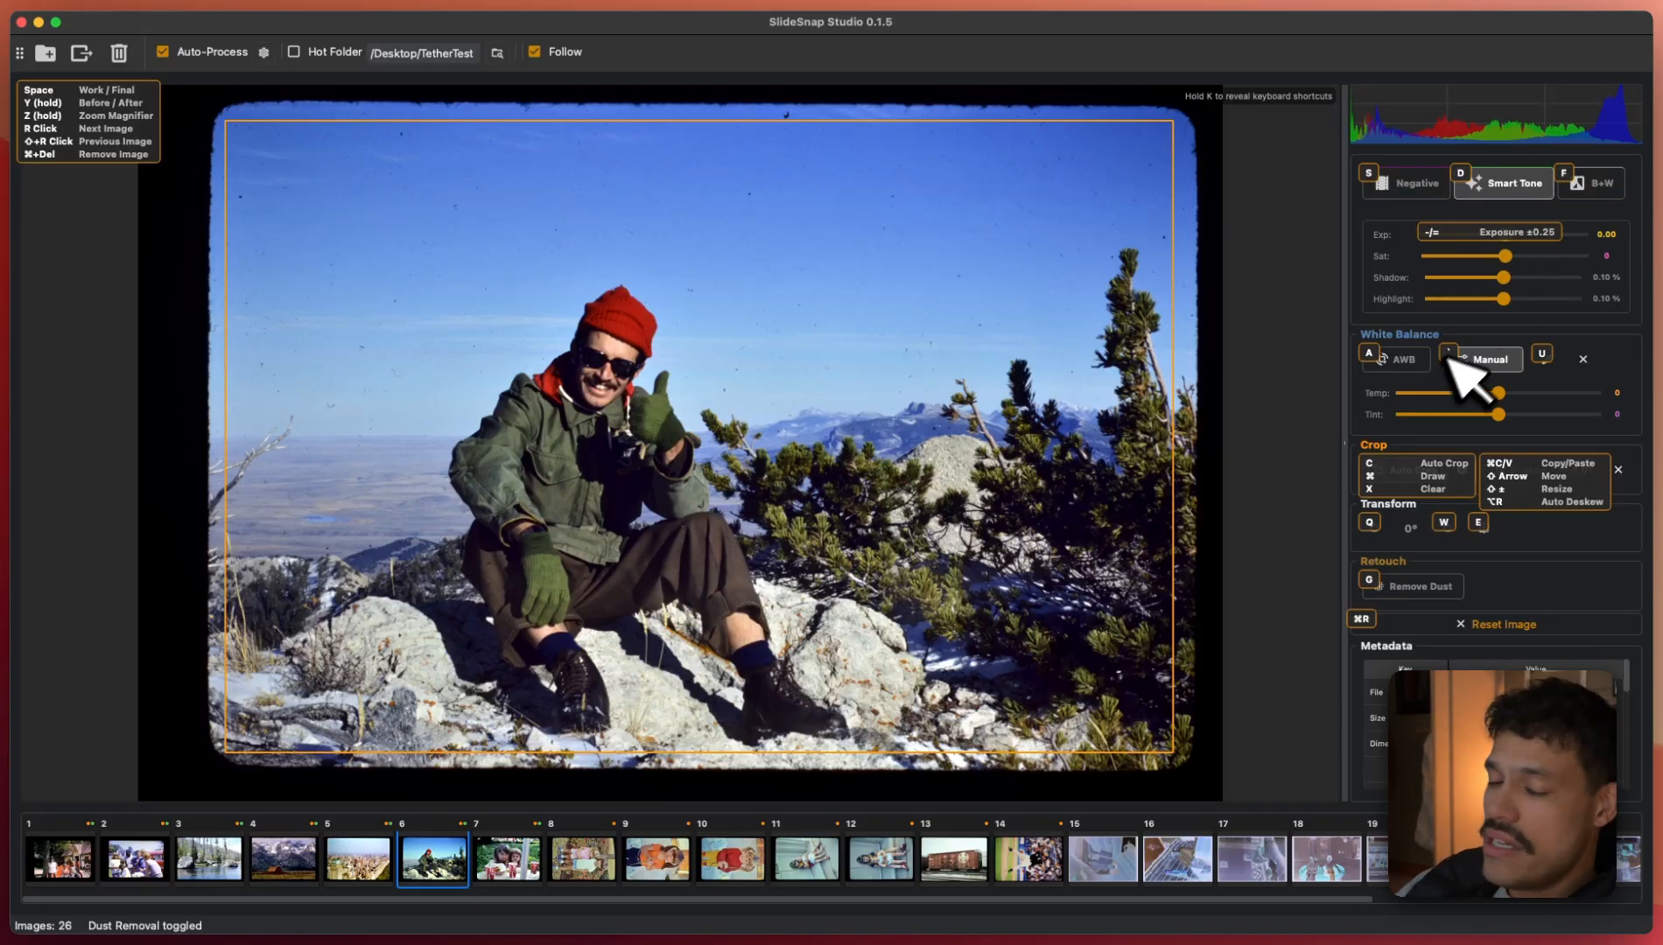
key(k)
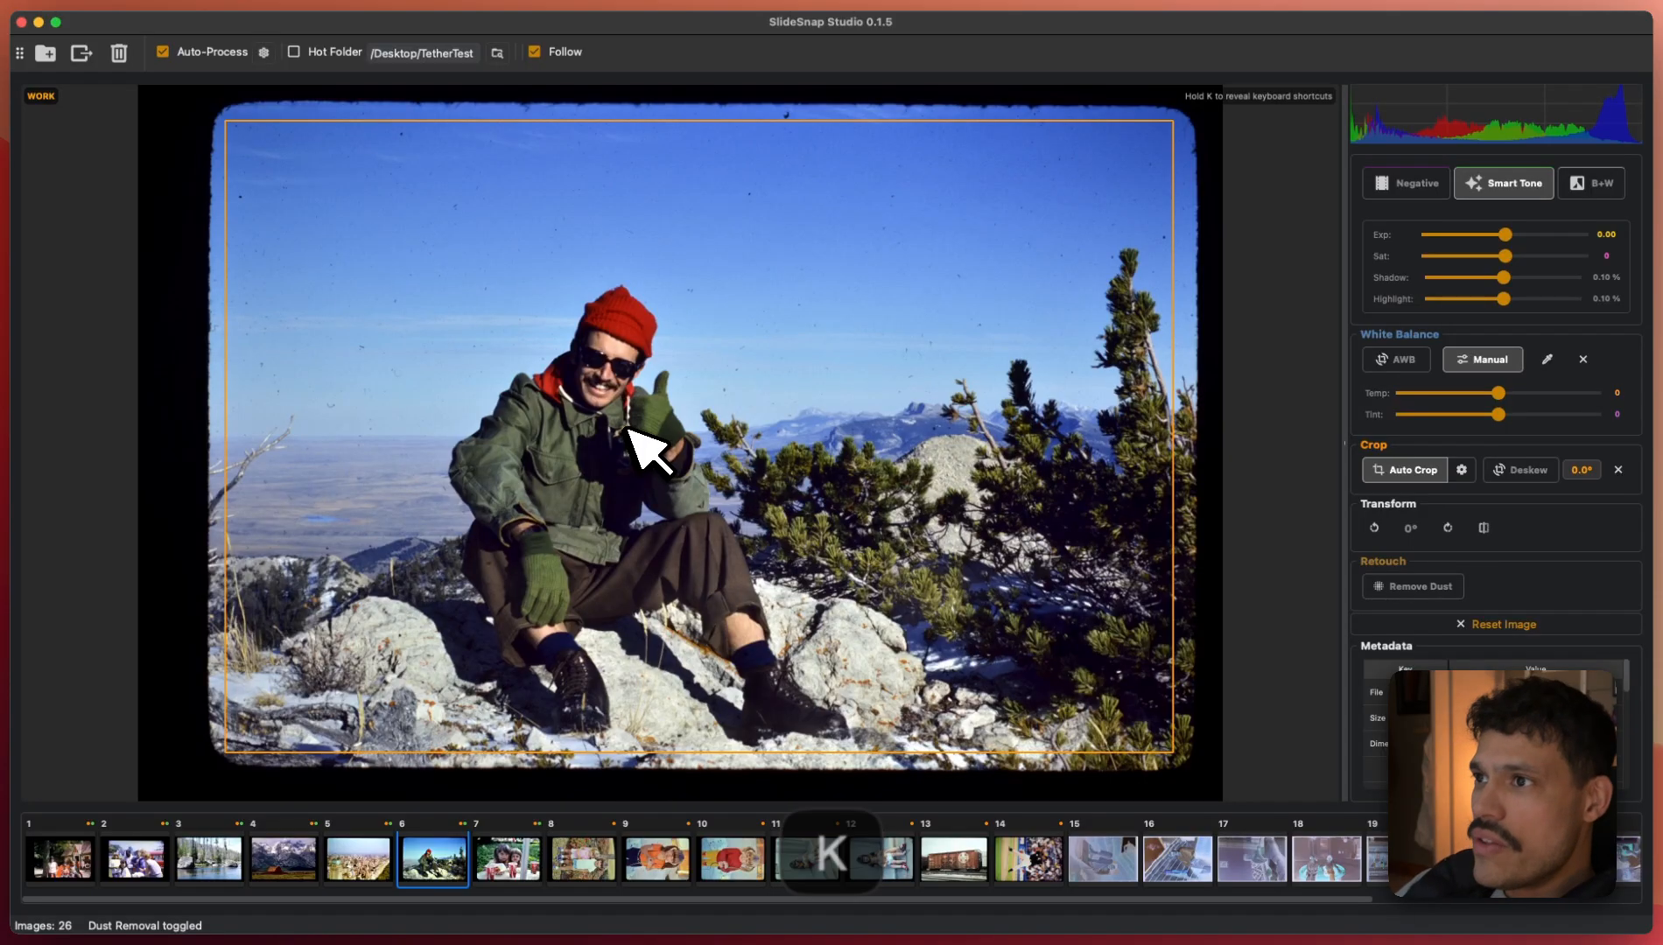
key(Left)
key(Left)
key(Left)
key(Left)
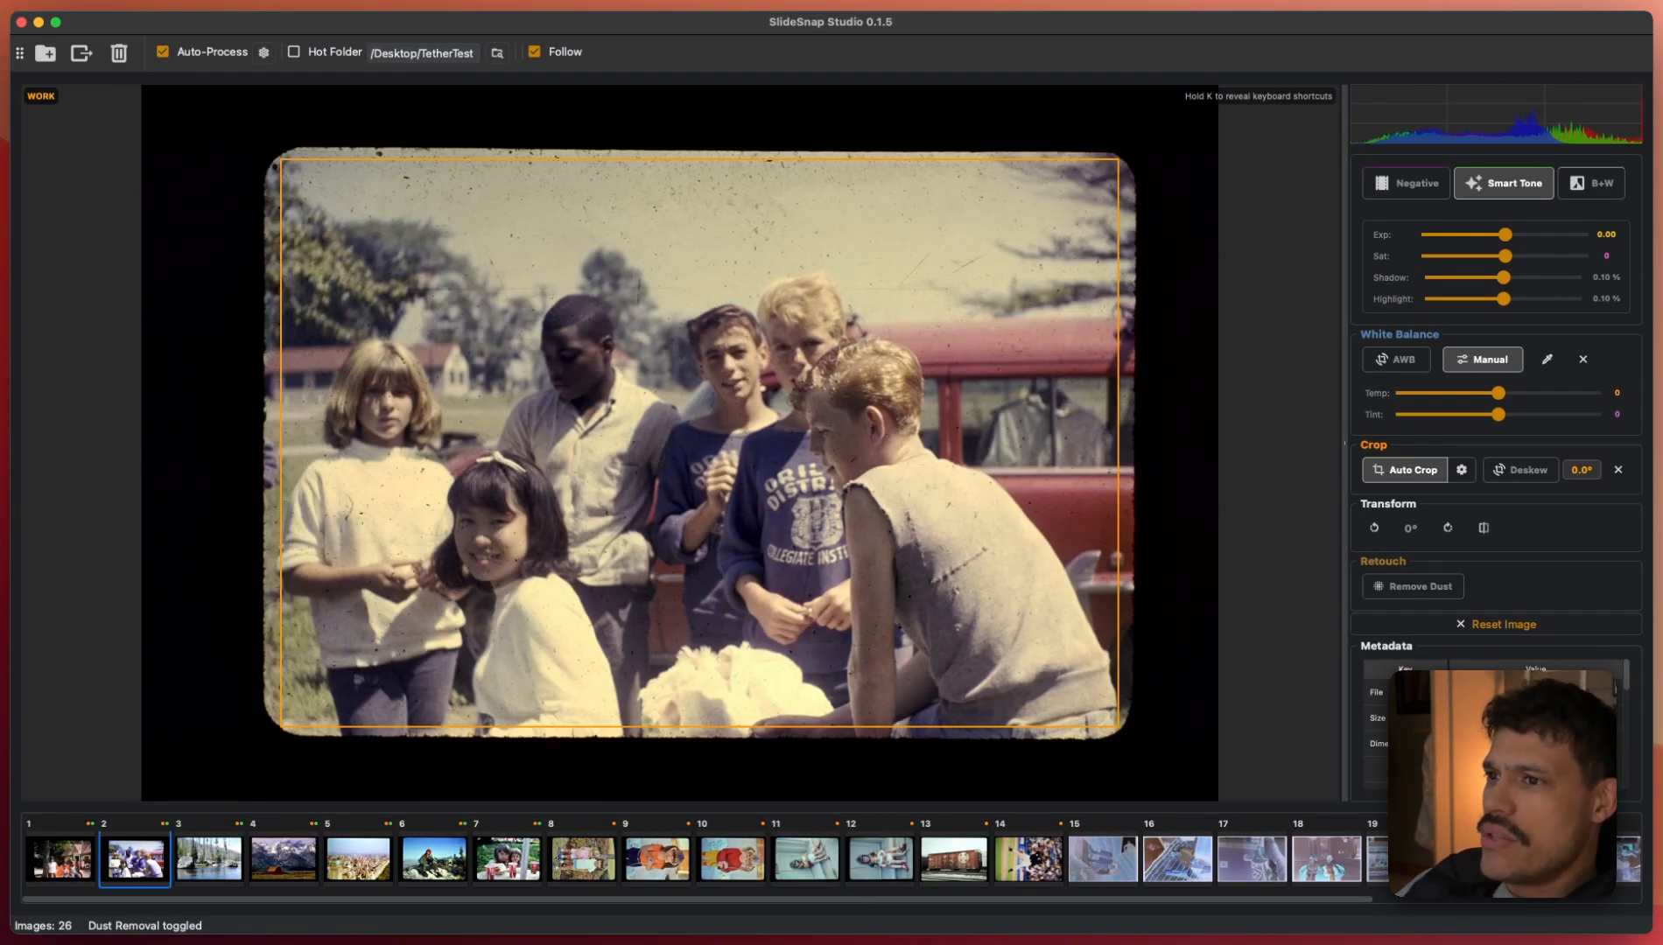
- Sample slide 2's white balance from the girl's white sweater (Temp -38, Tint 0), then preview the final view
key(space)
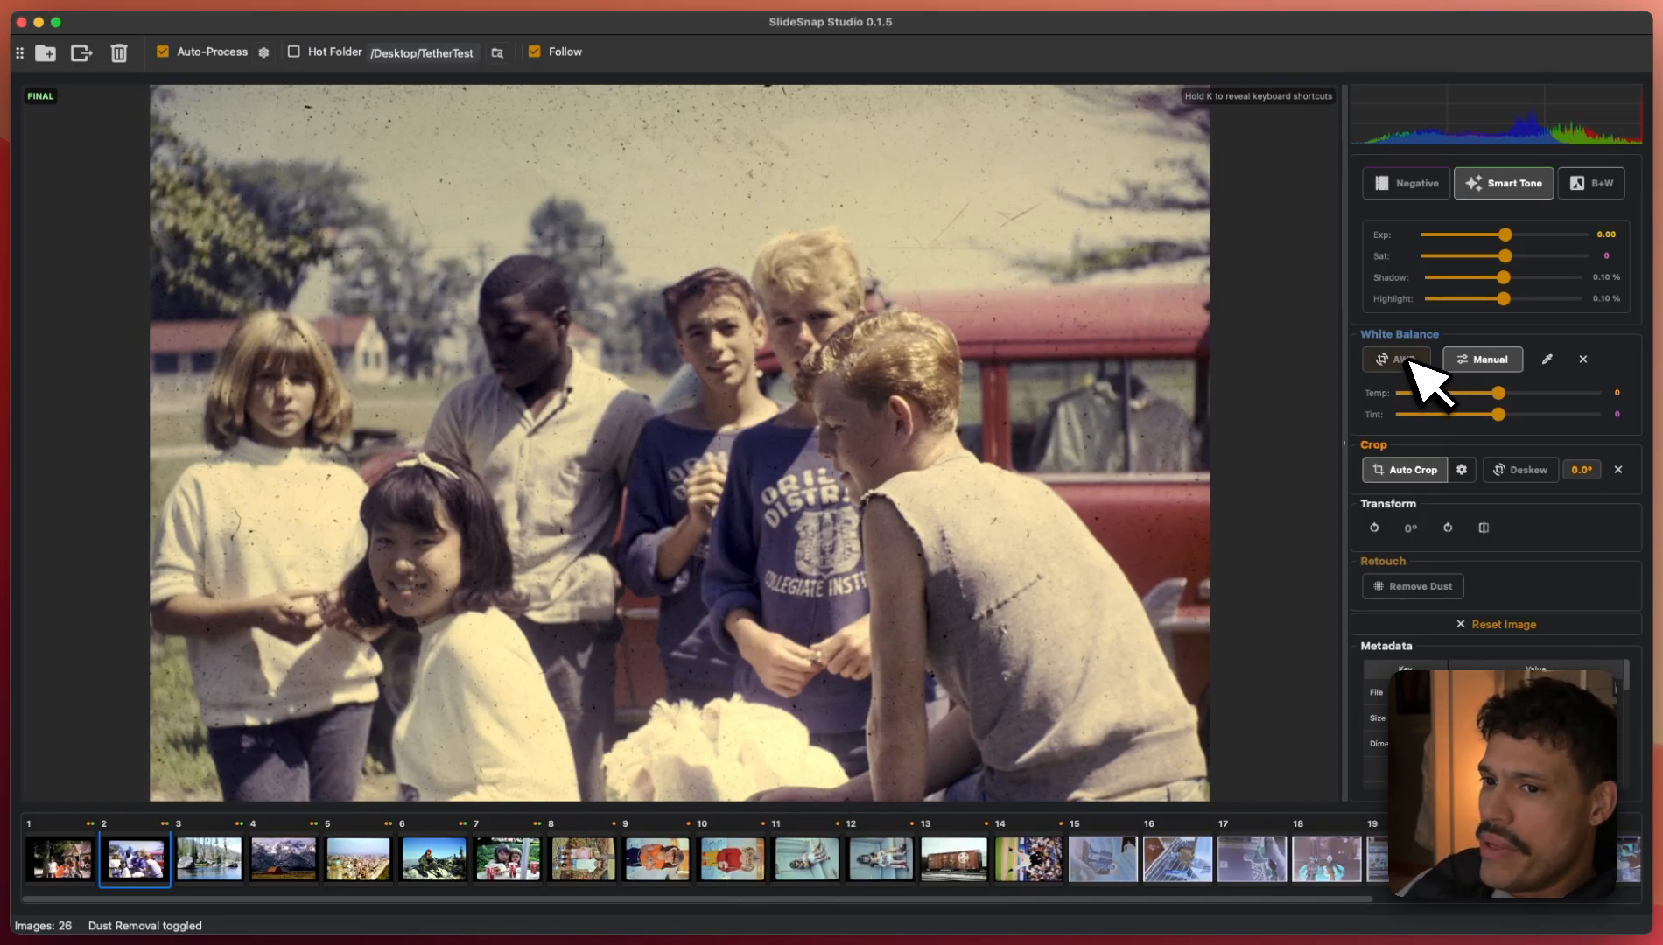
key(a)
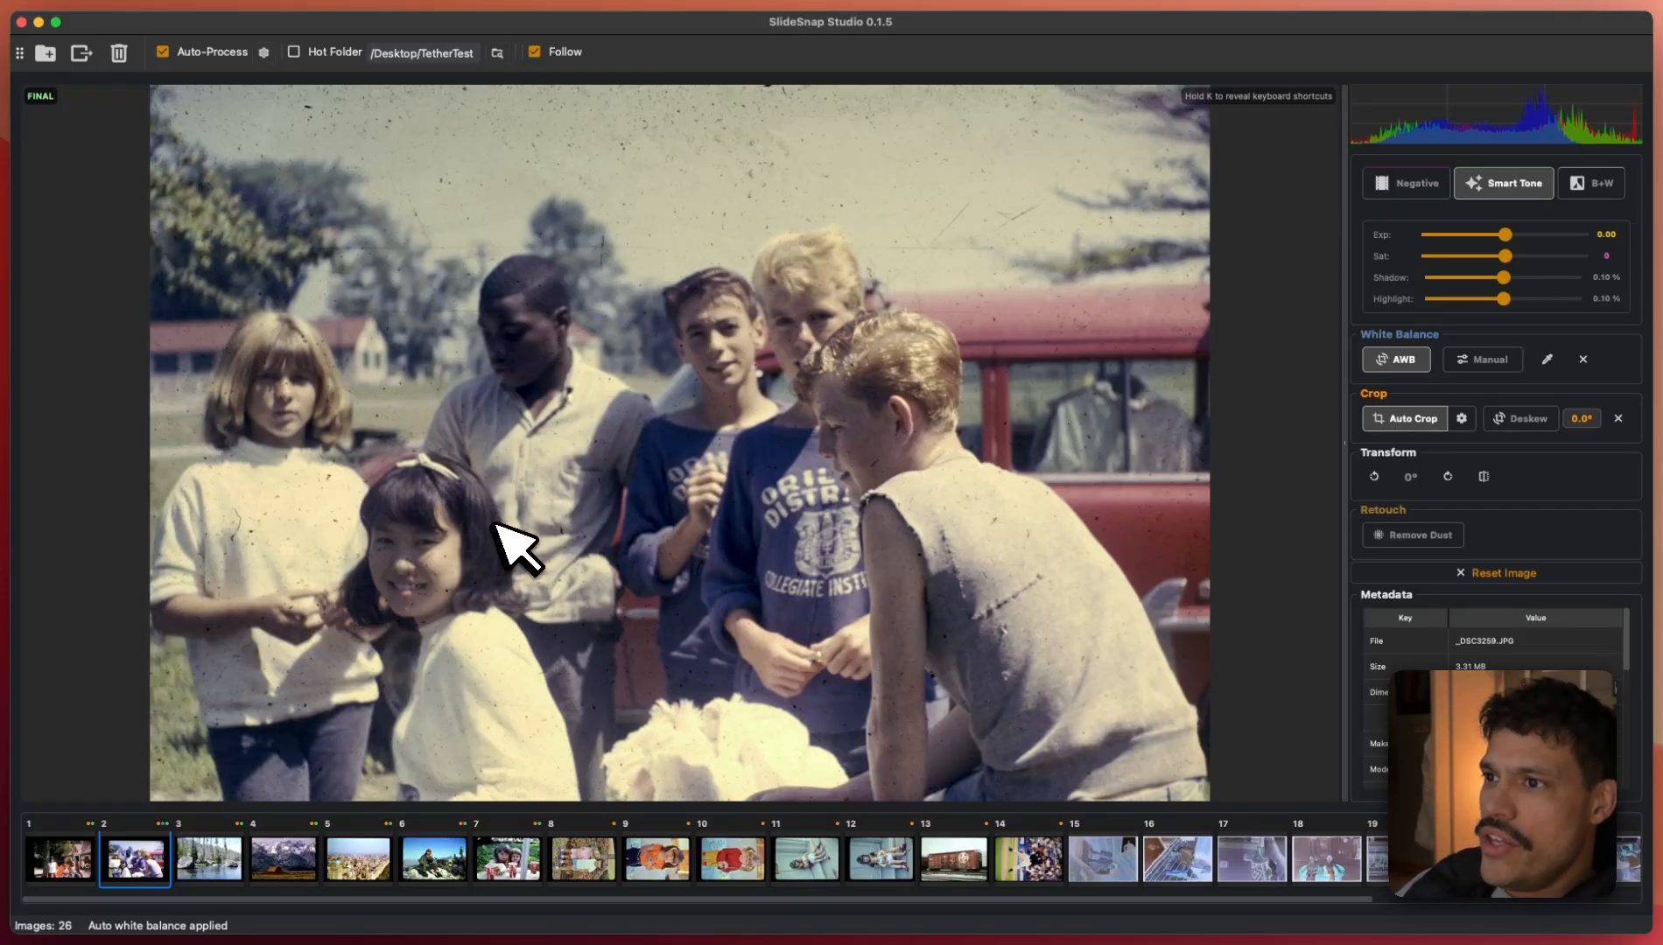
key(u)
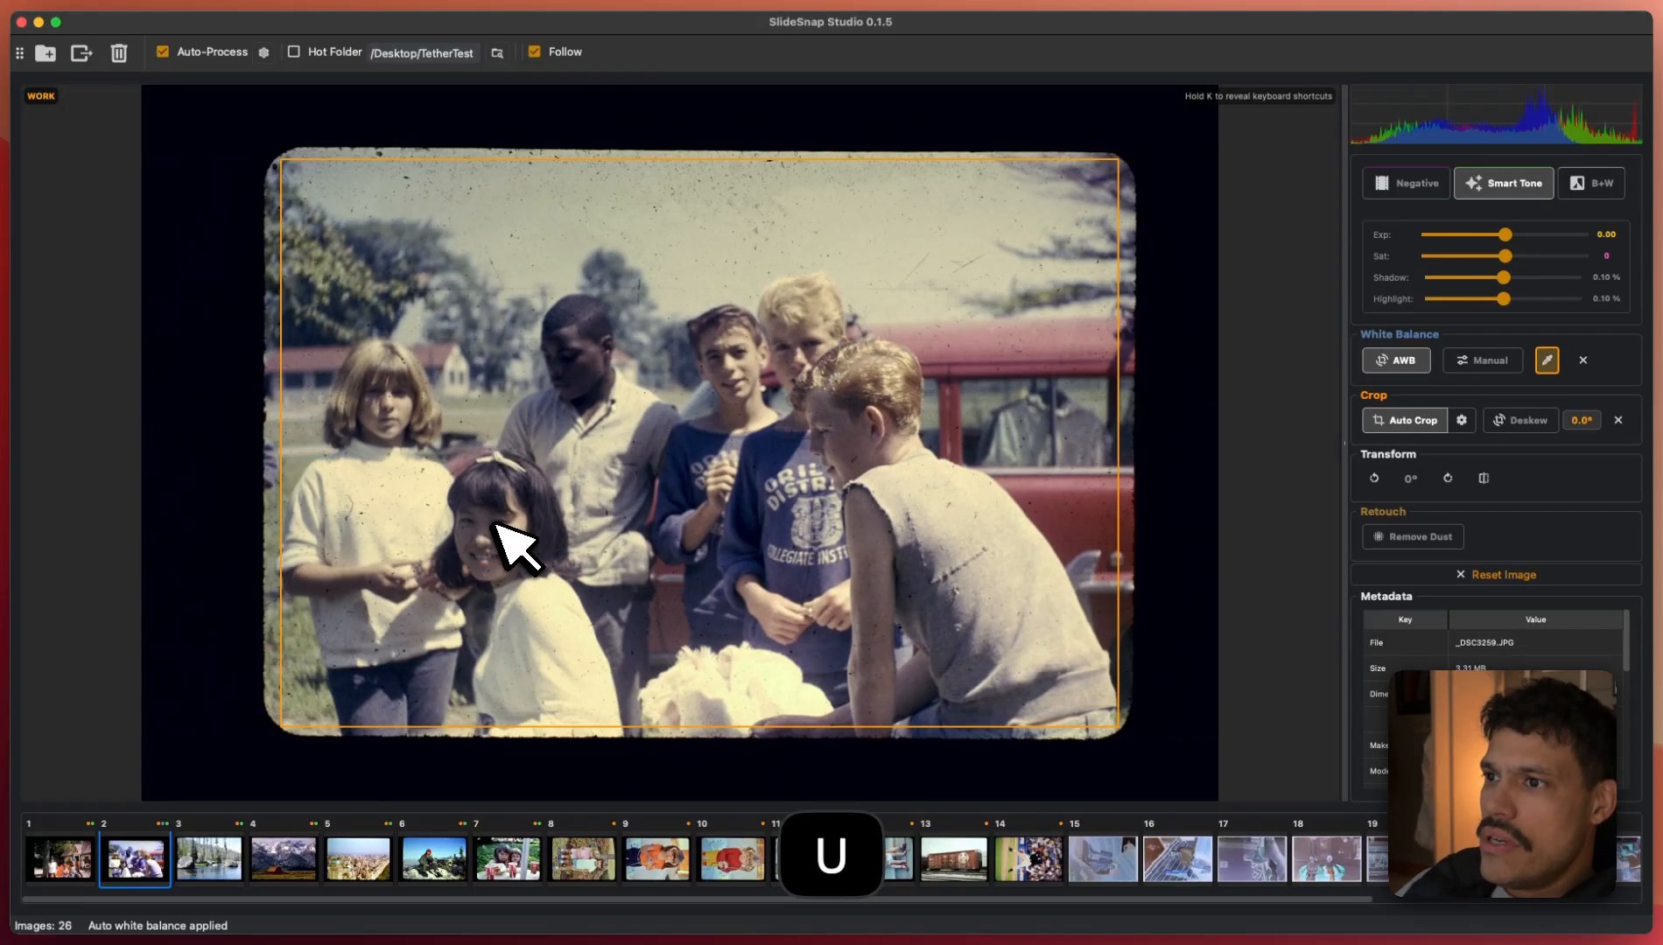
click(403, 490)
key(u)
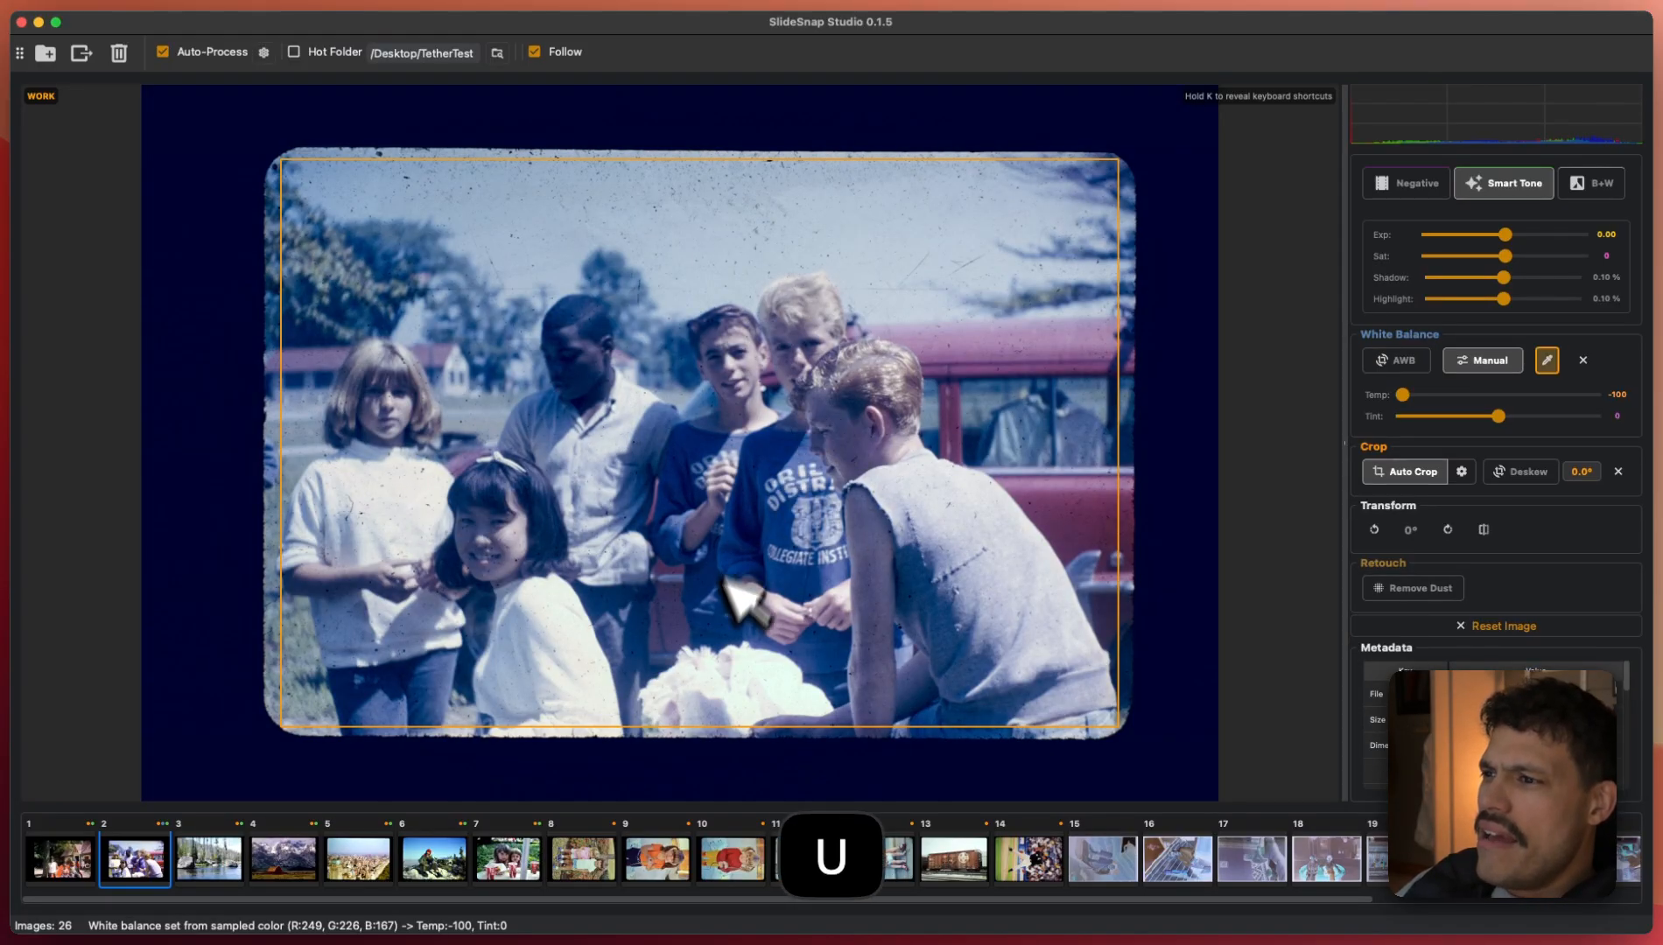
key(u)
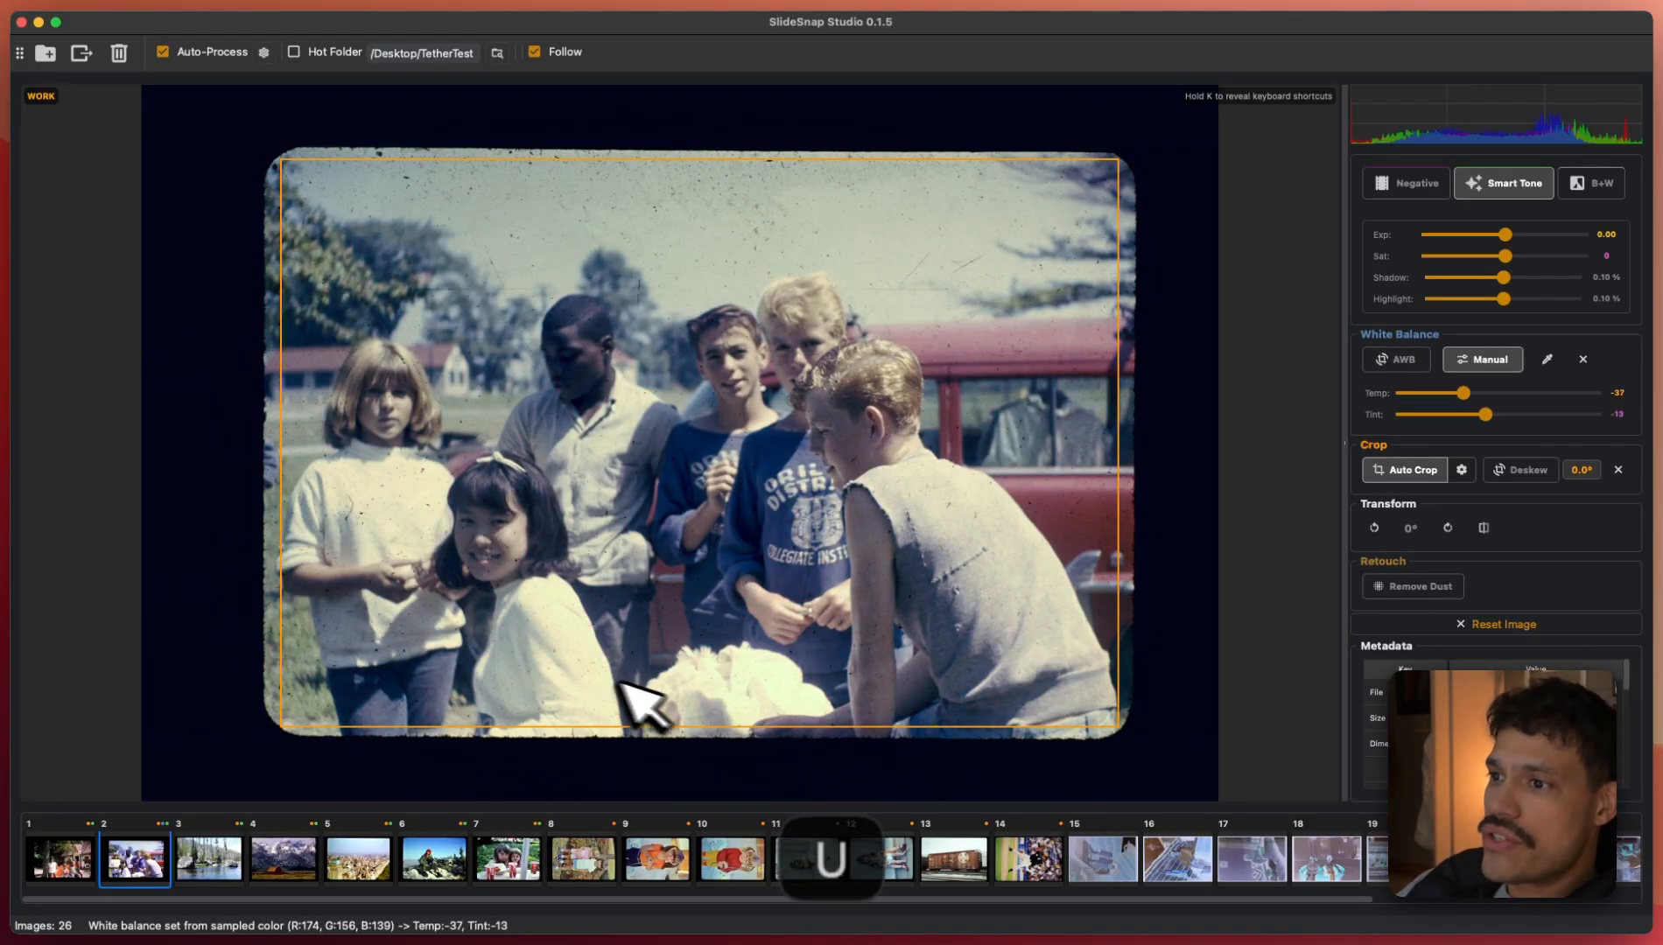
click(515, 658)
key(u)
click(523, 626)
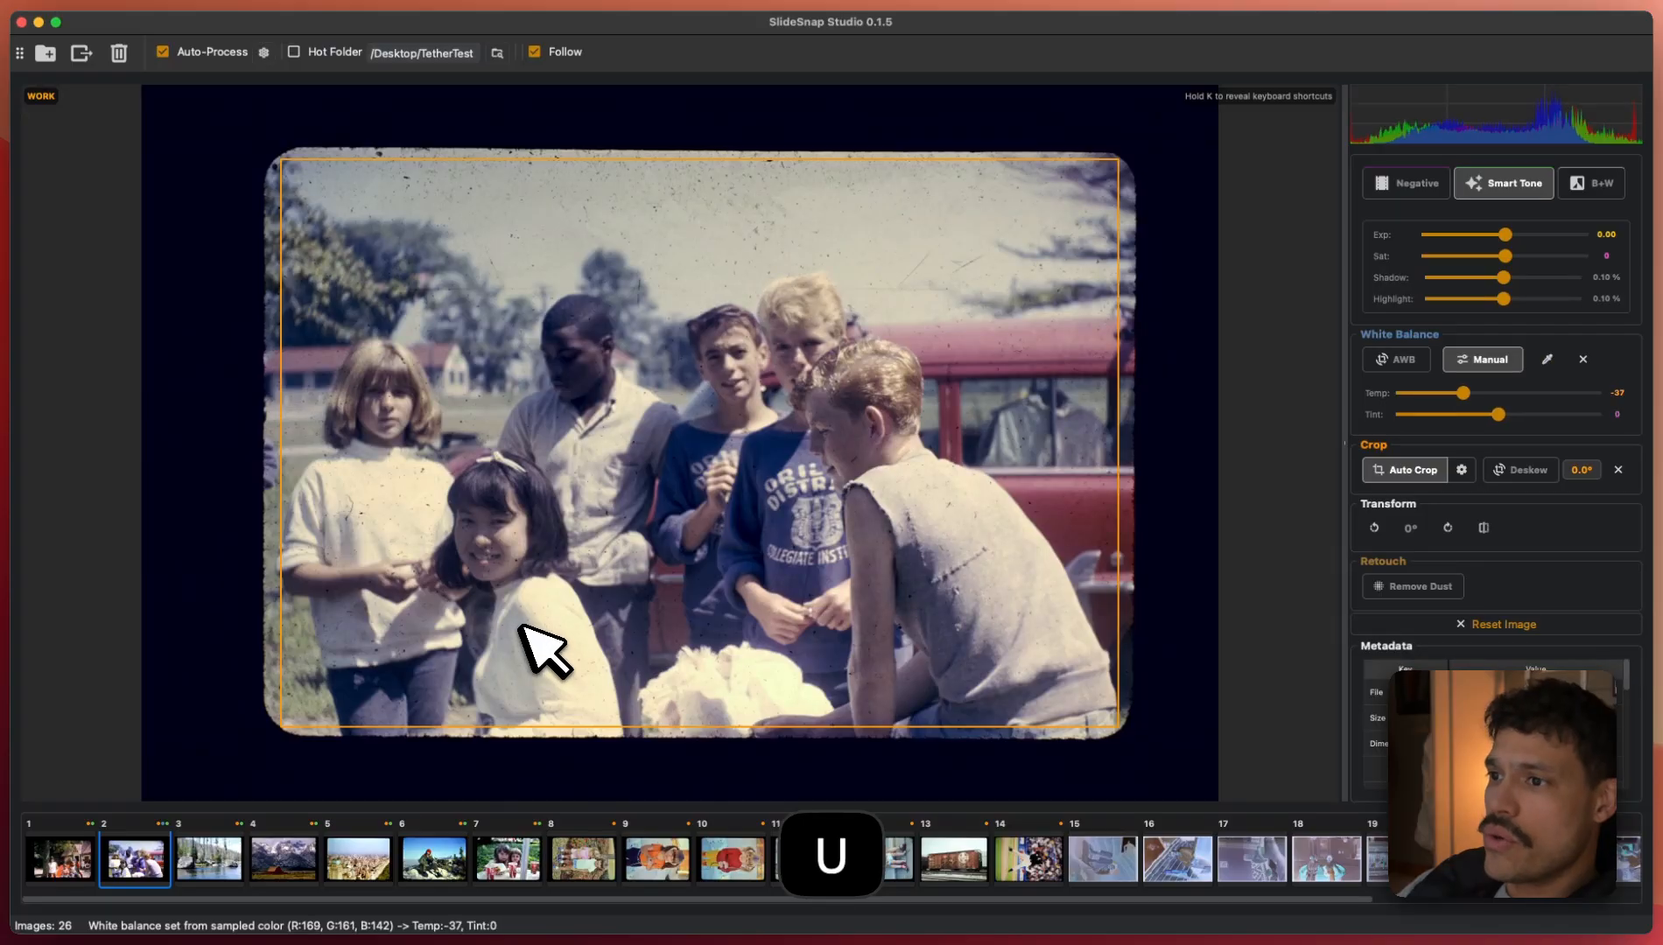
key(space)
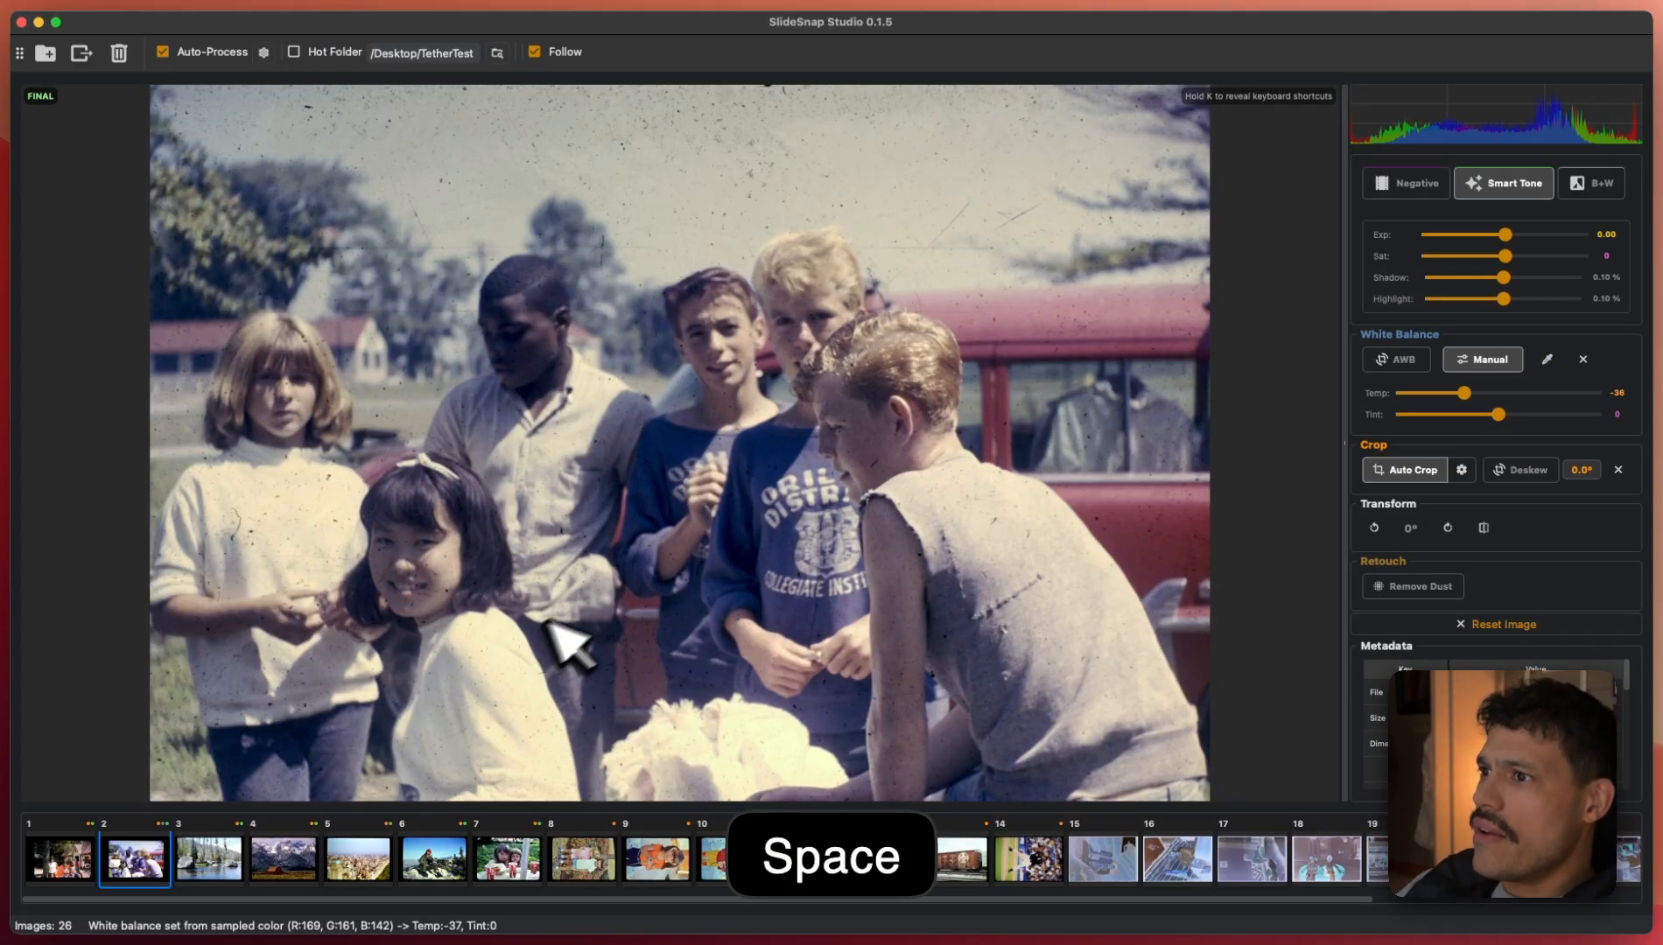
- Turn on Remove Dust for slide 2 and straighten it with Deskew after trial tilts
key(g)
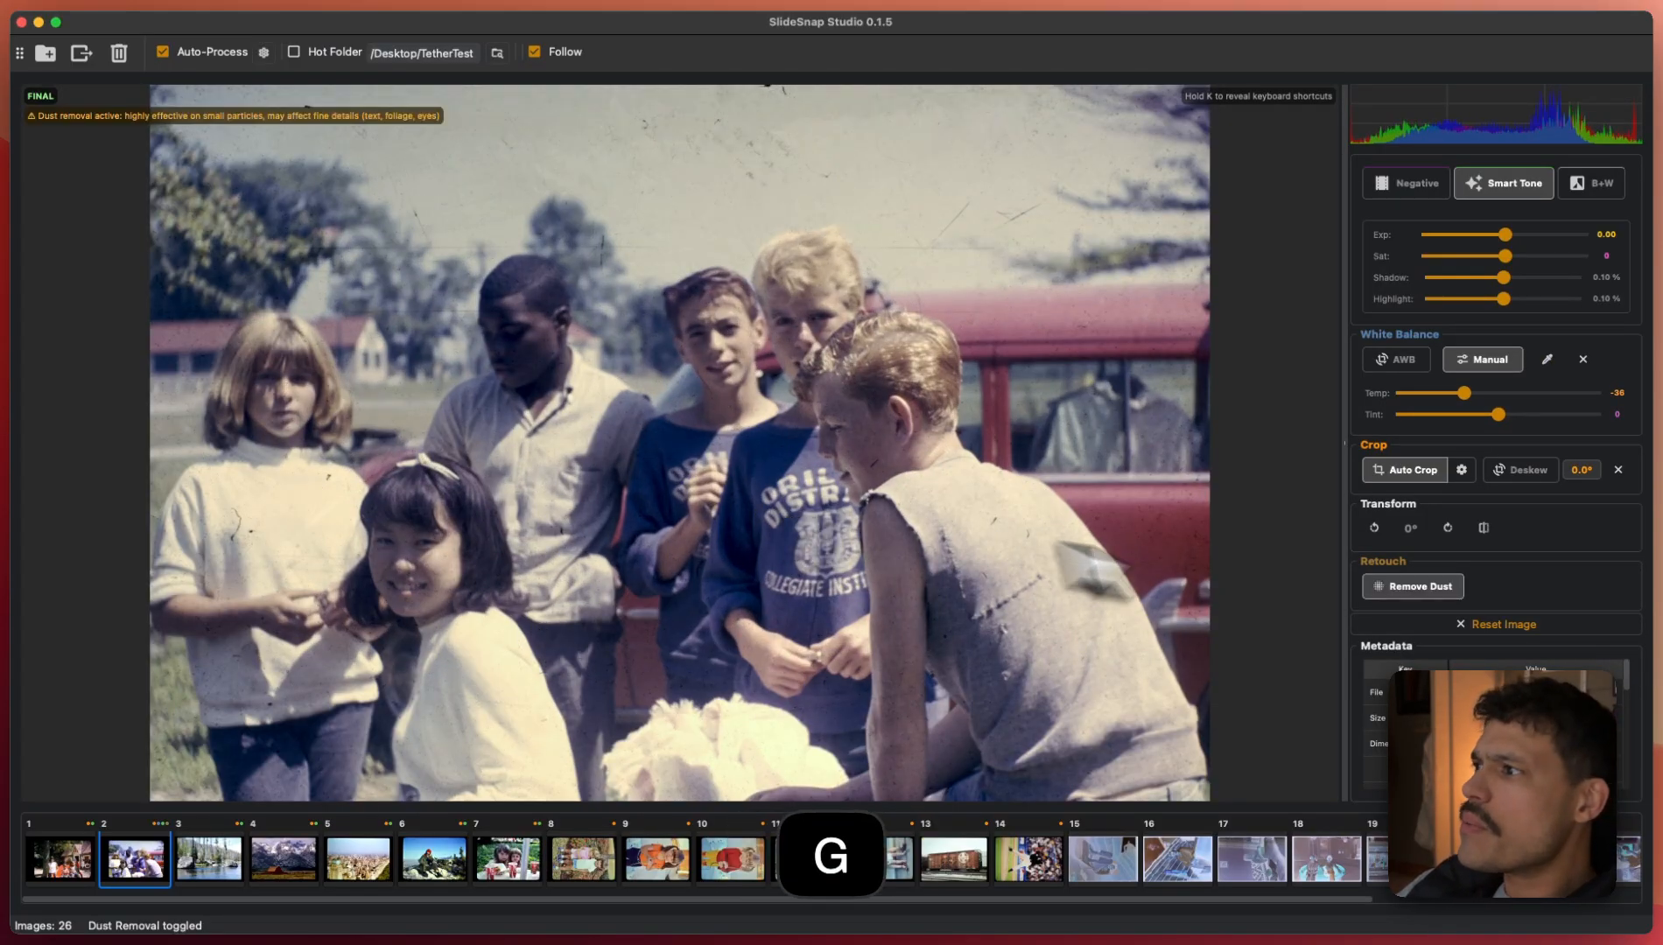
key(space)
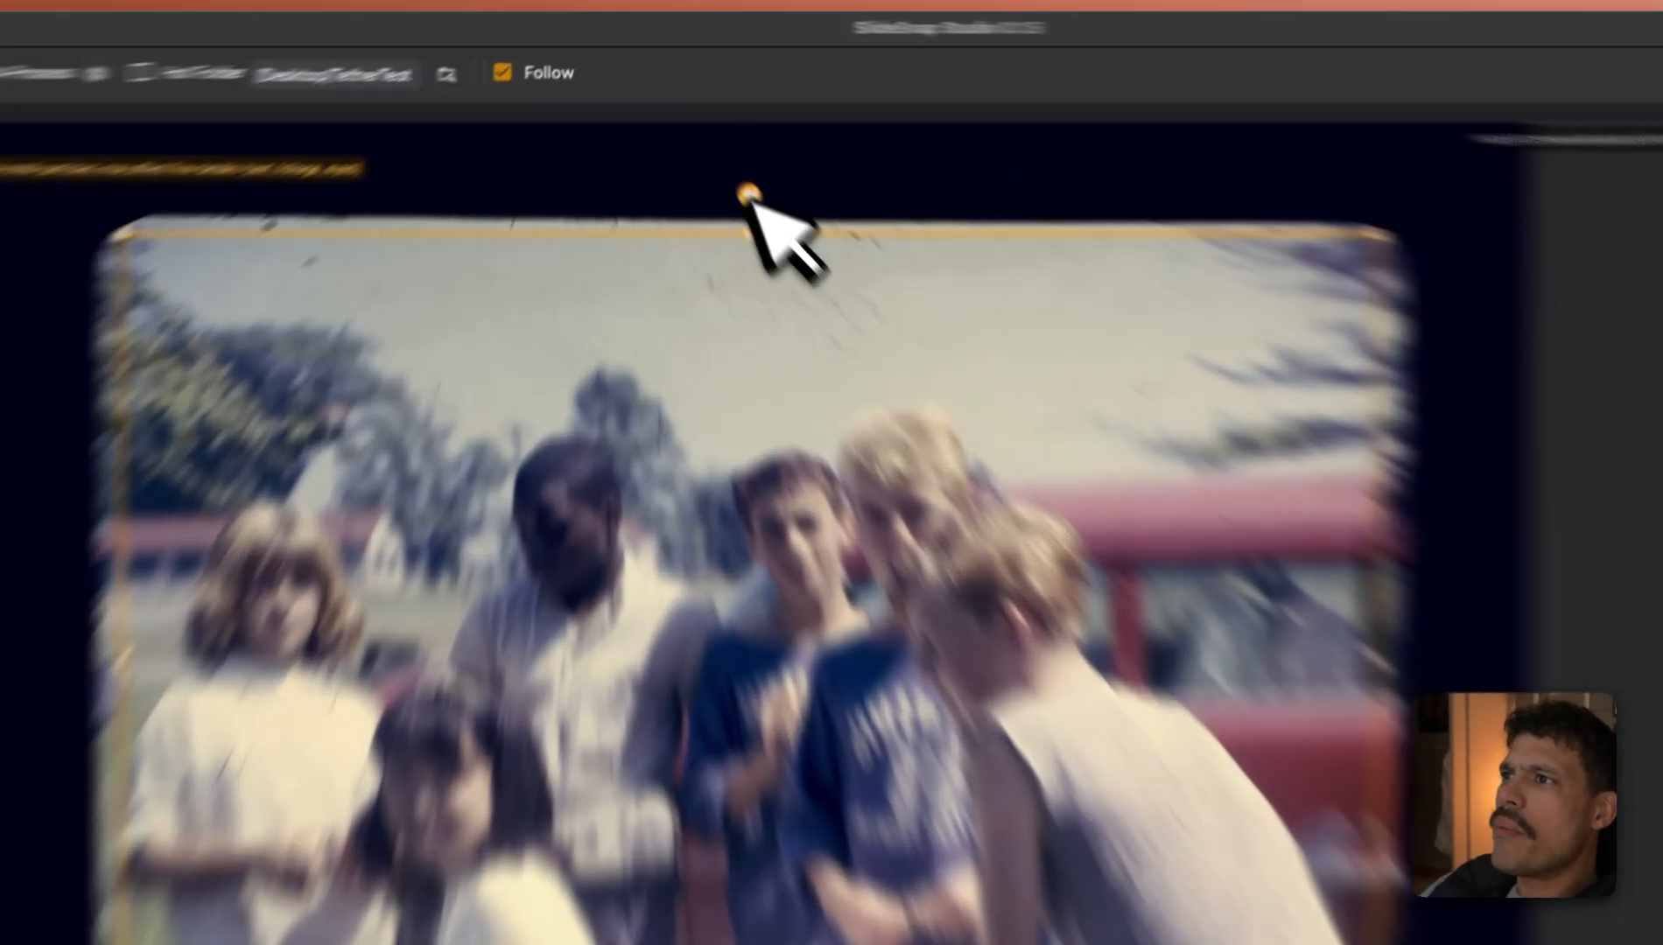
drag(699, 137, 689, 142)
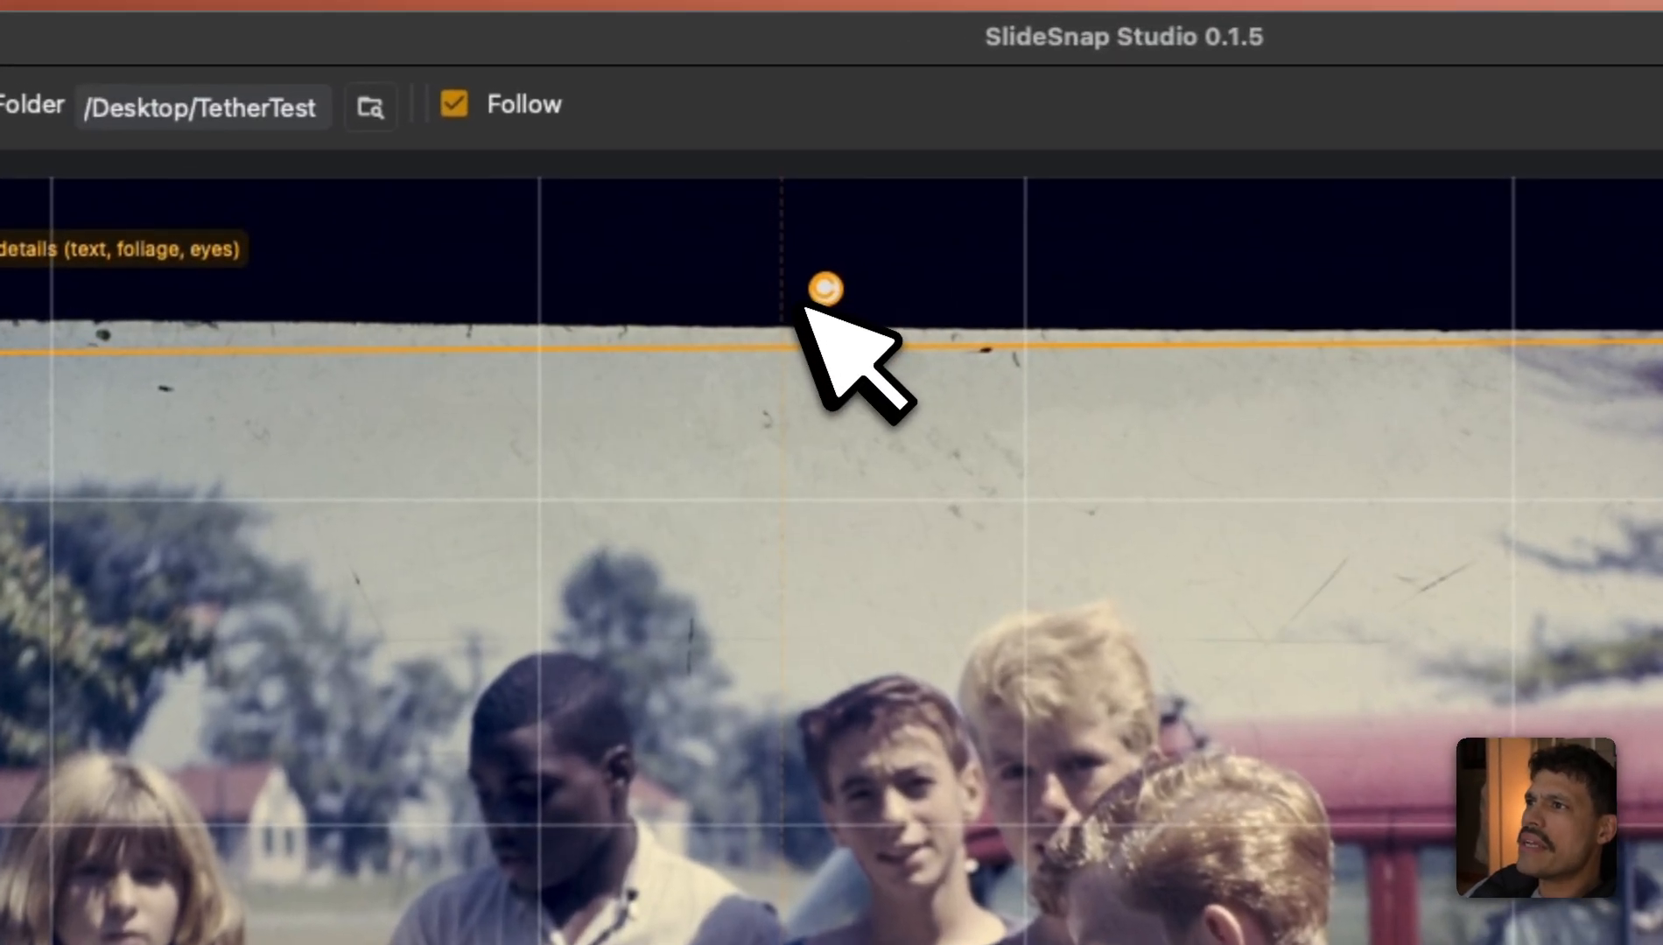
drag(799, 306, 509, 452)
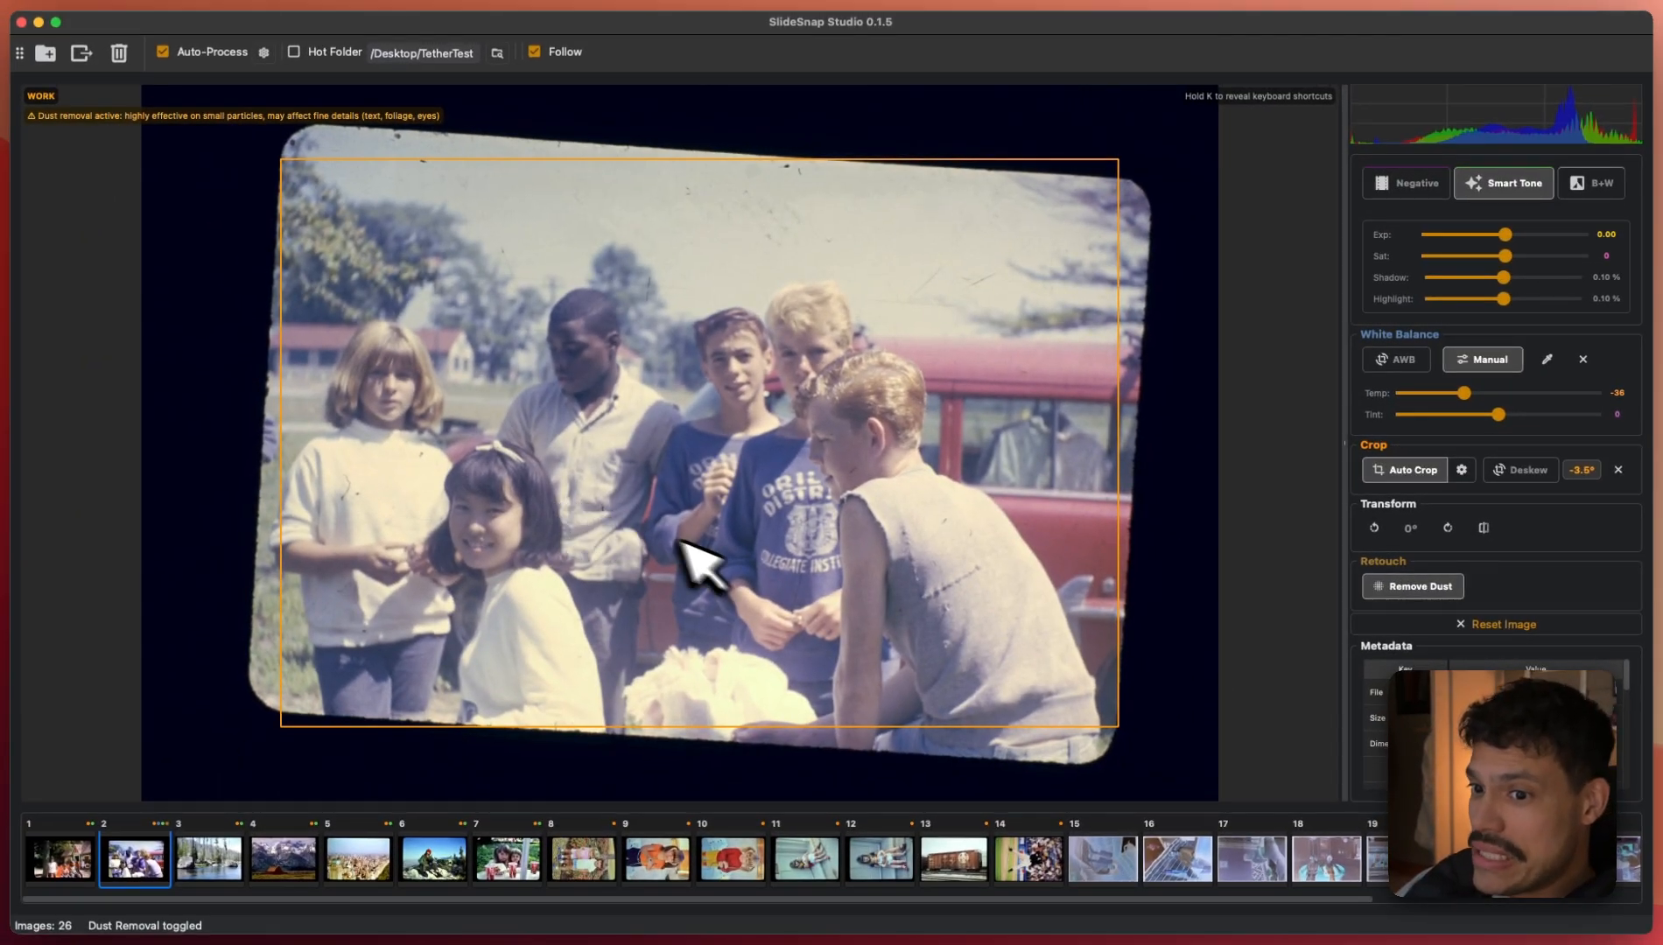
click(1543, 471)
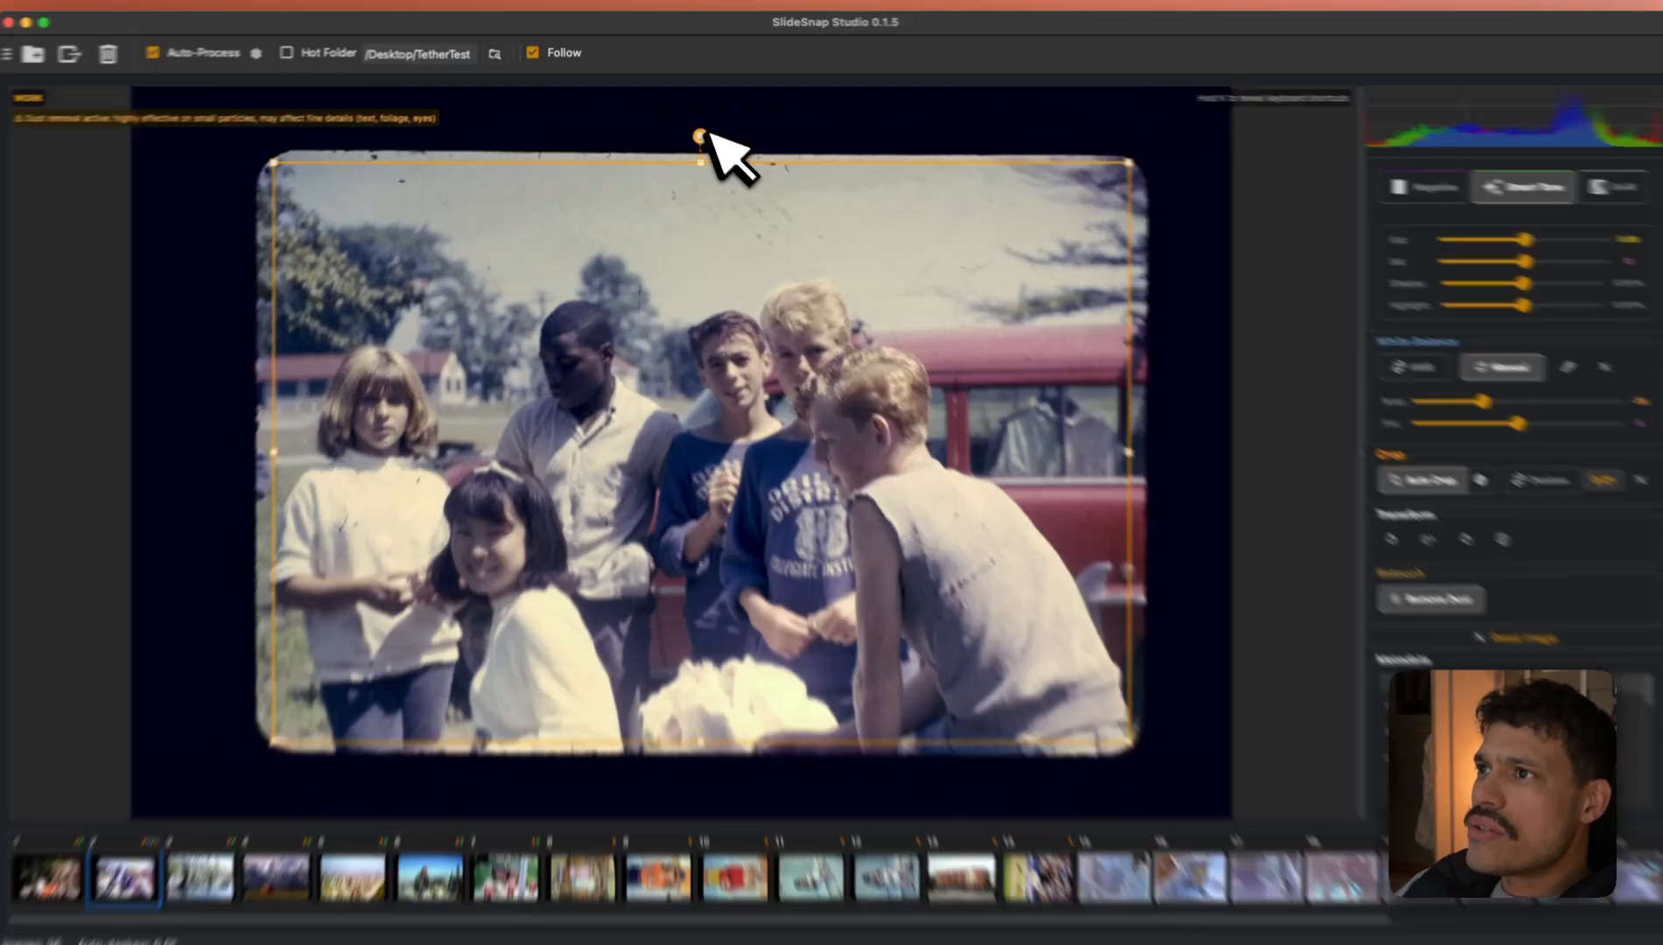
- Undo the extra trial crop rotation so slide 2 stays level at 0°
drag(701, 132, 724, 136)
drag(863, 291, 762, 287)
key(super+z)
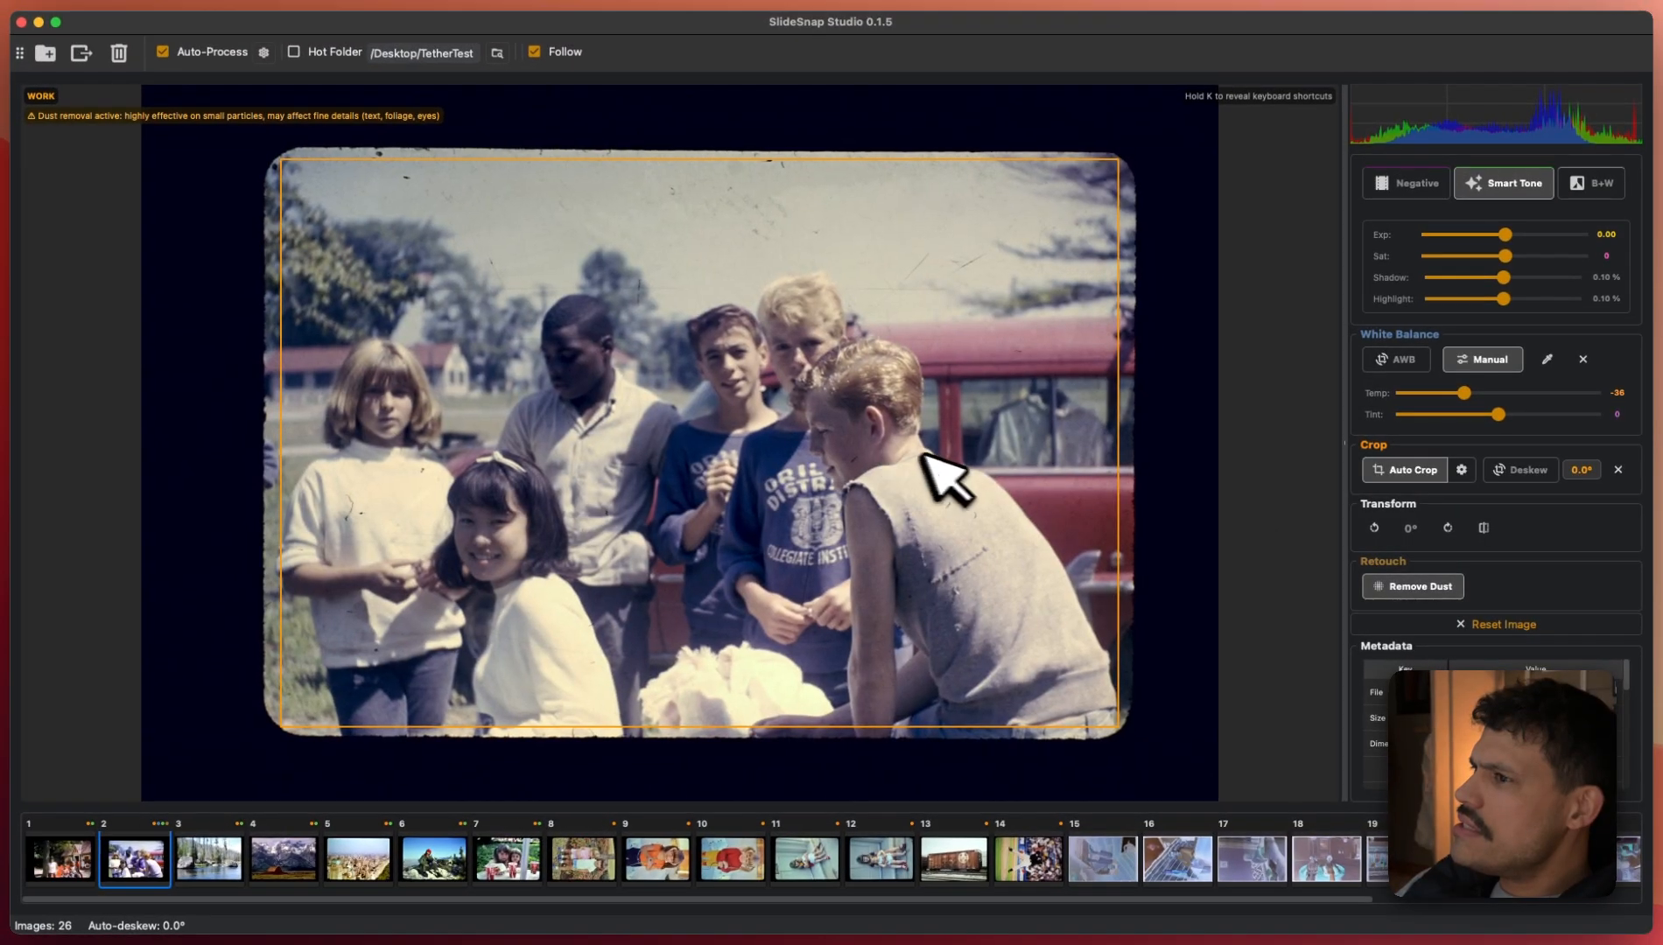
click(234, 128)
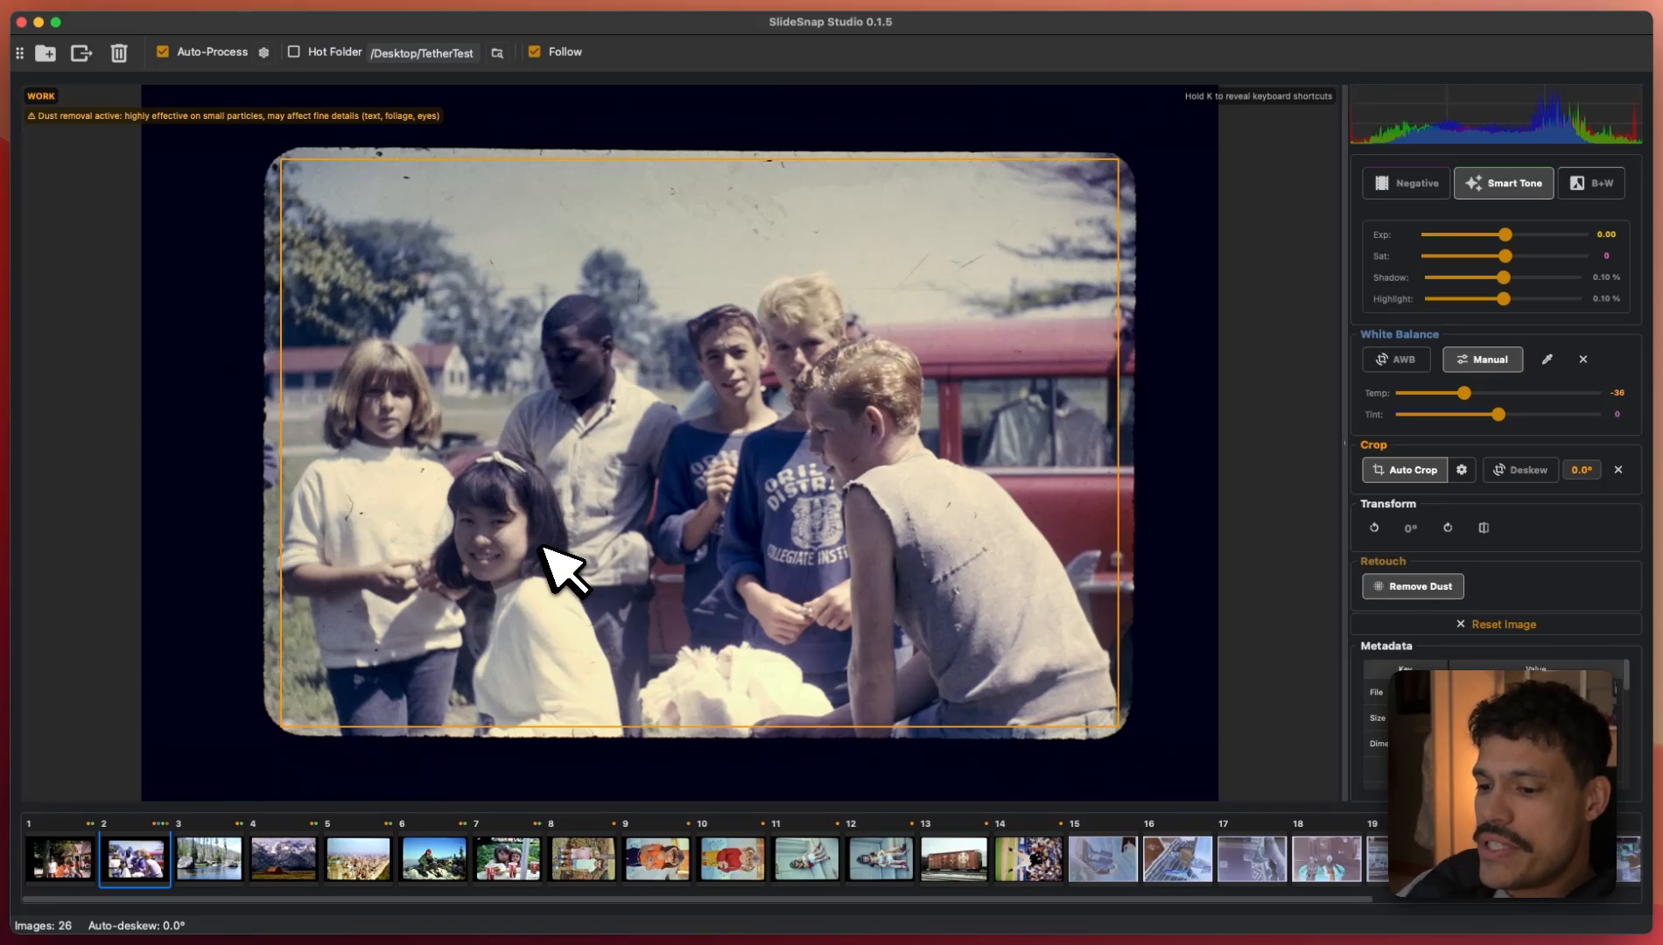
- Copy the teens slide's adjustments, clear the river slide's crop, and paste the adjustments onto it
key(super+c)
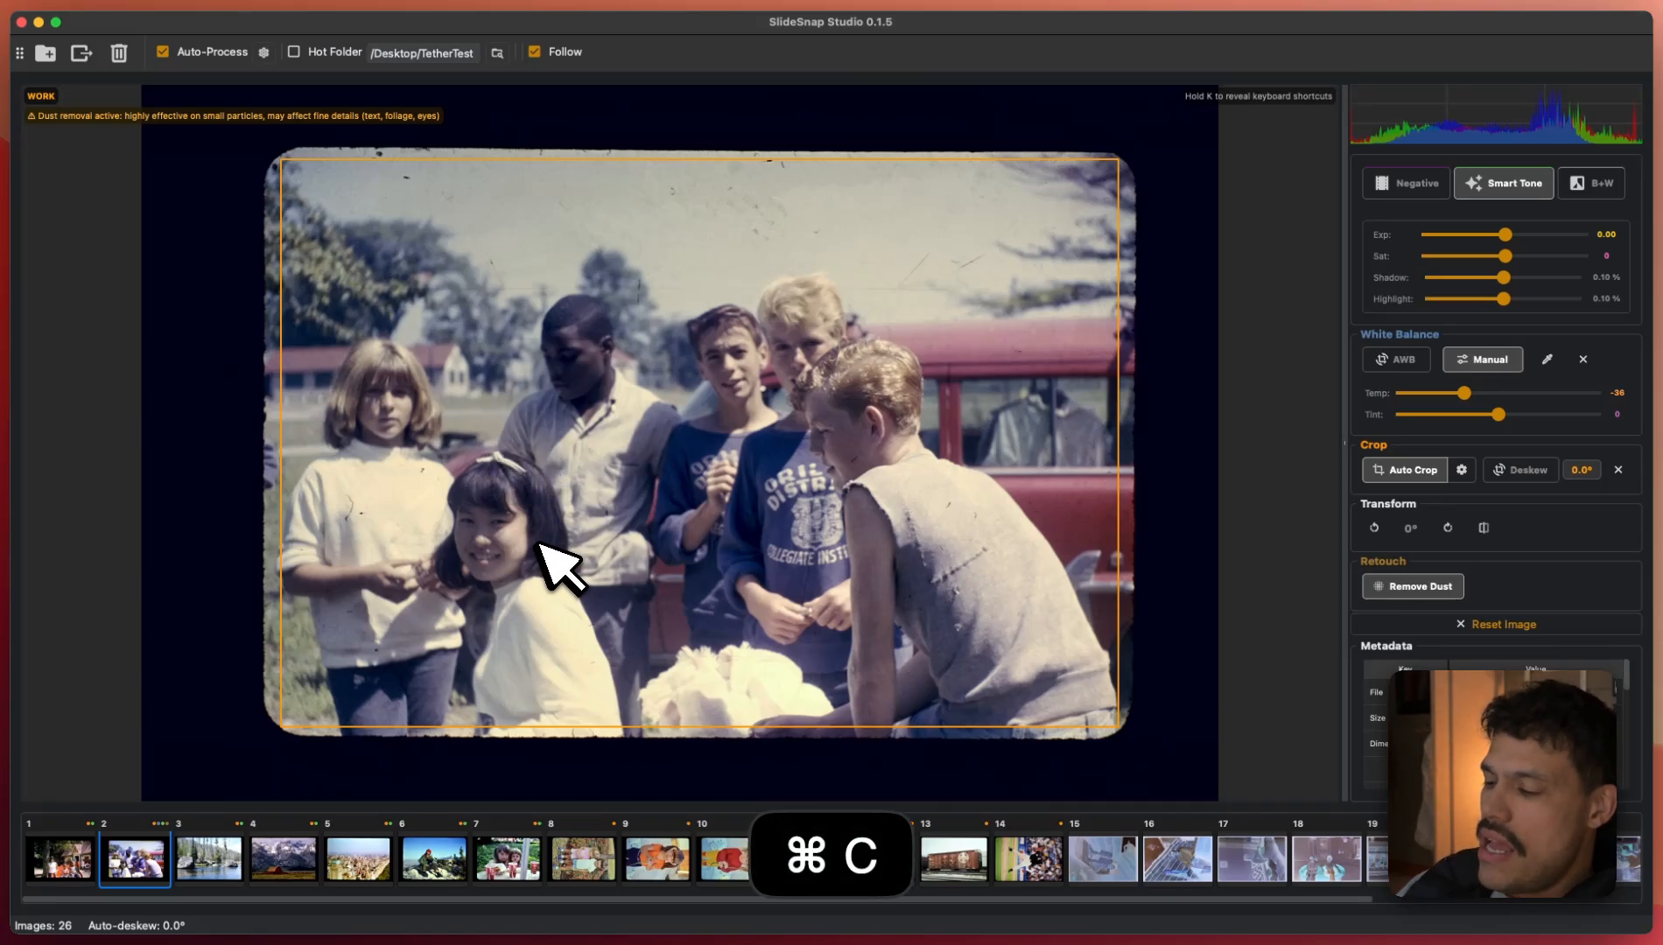
key(Right)
key(x)
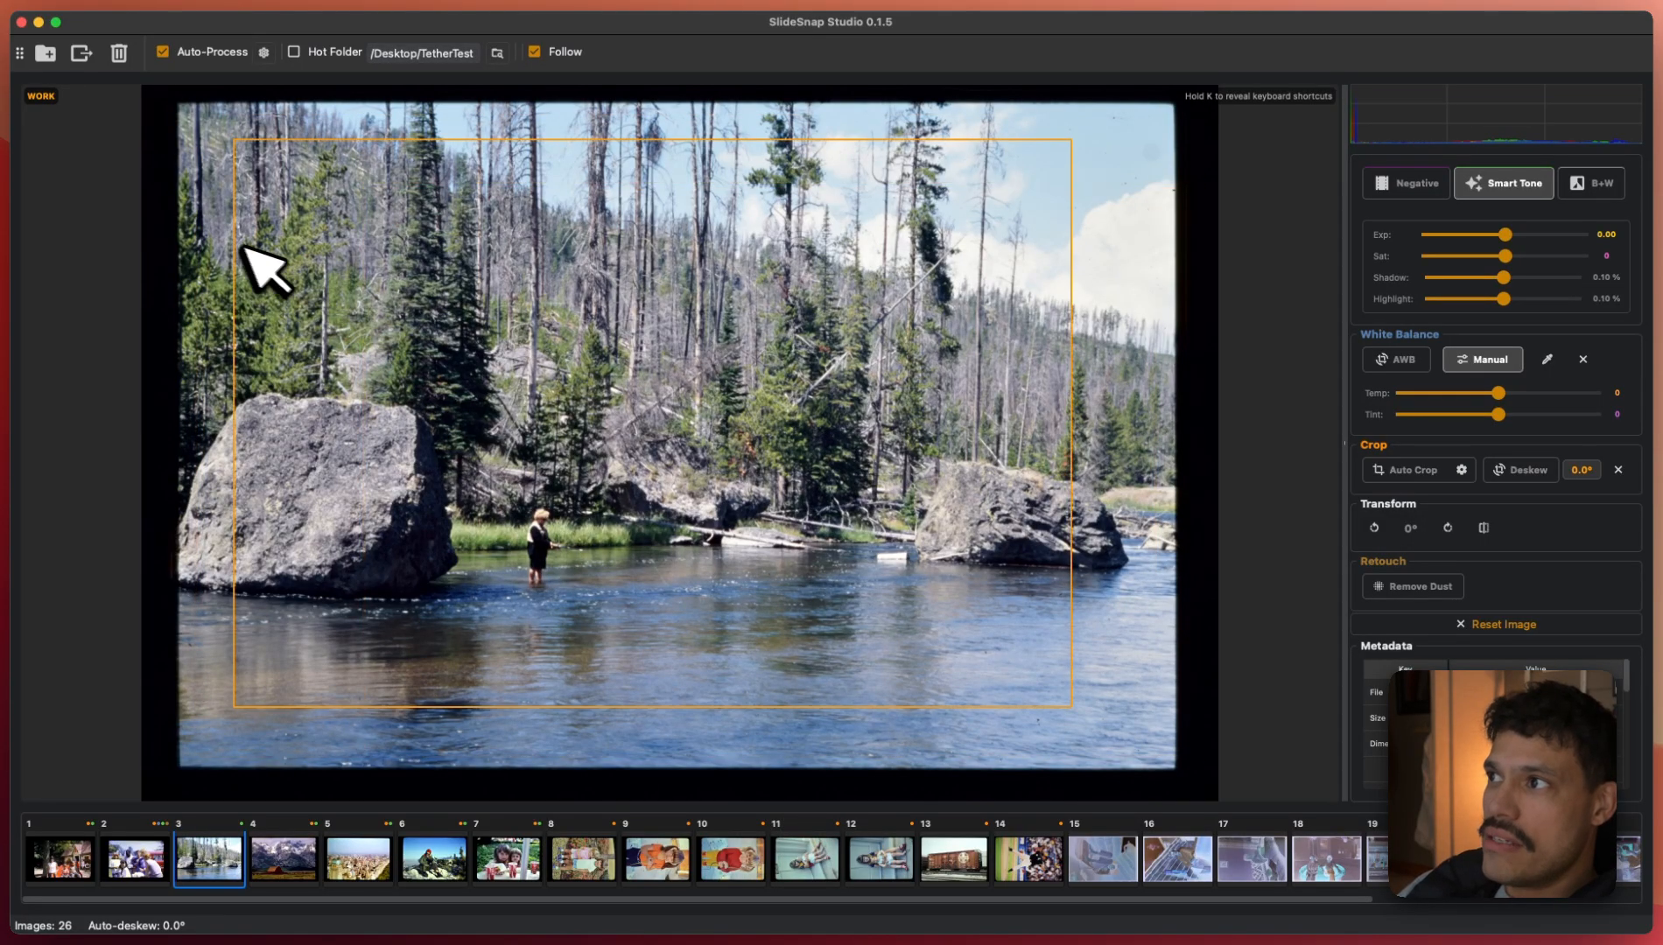
key(v)
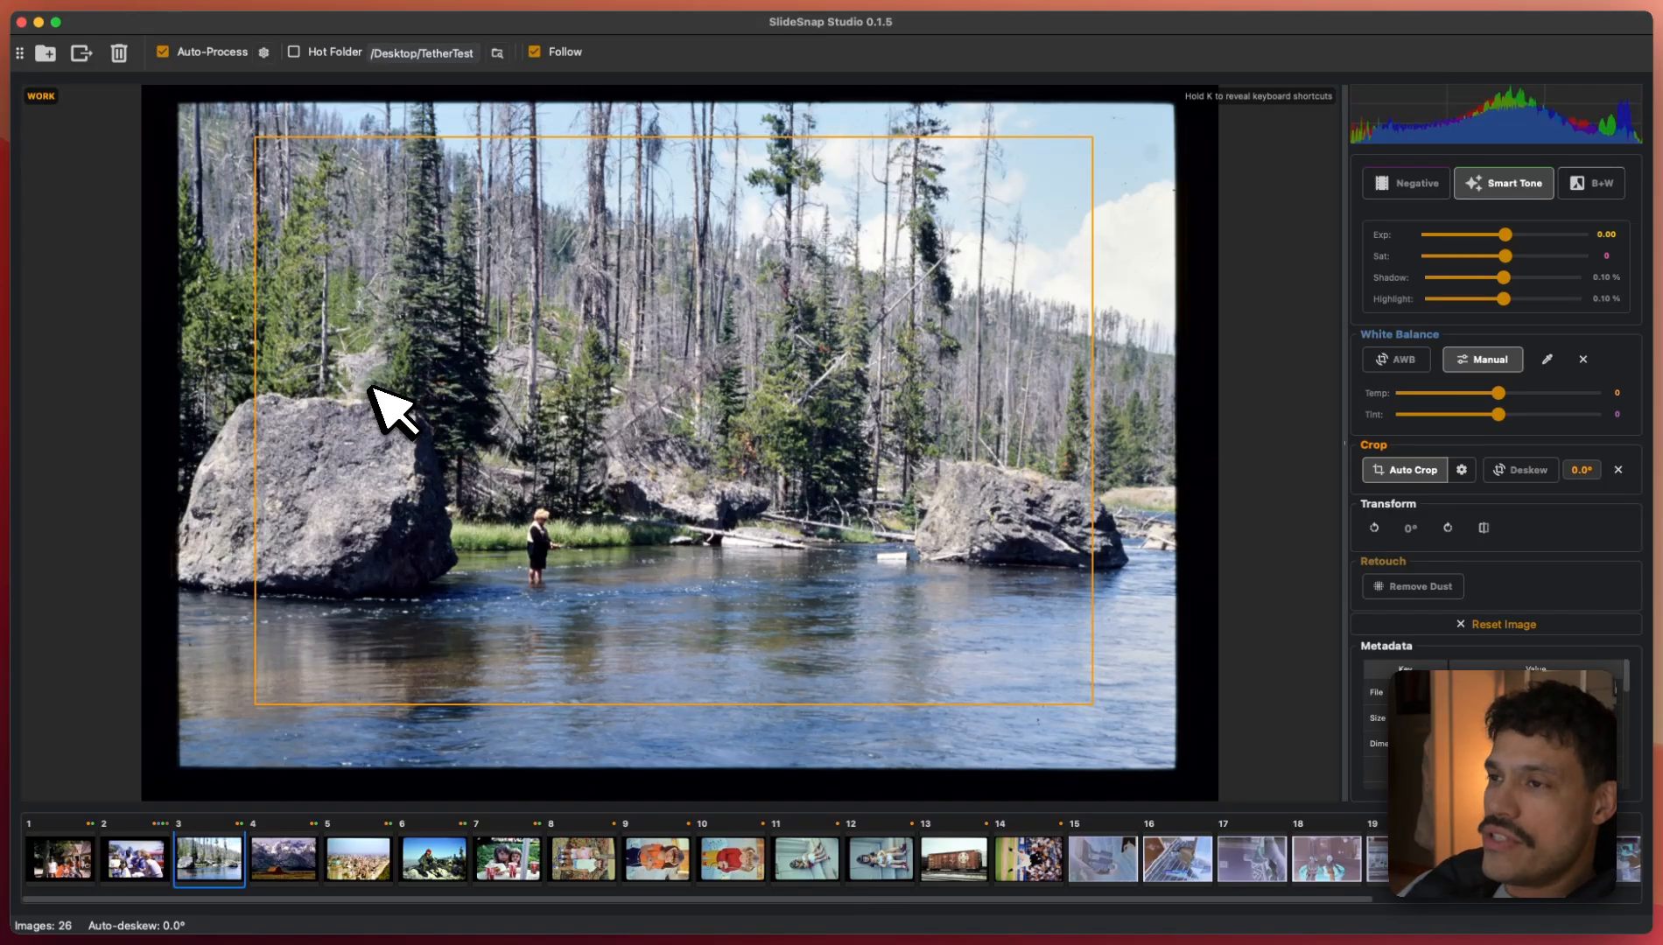
key(v)
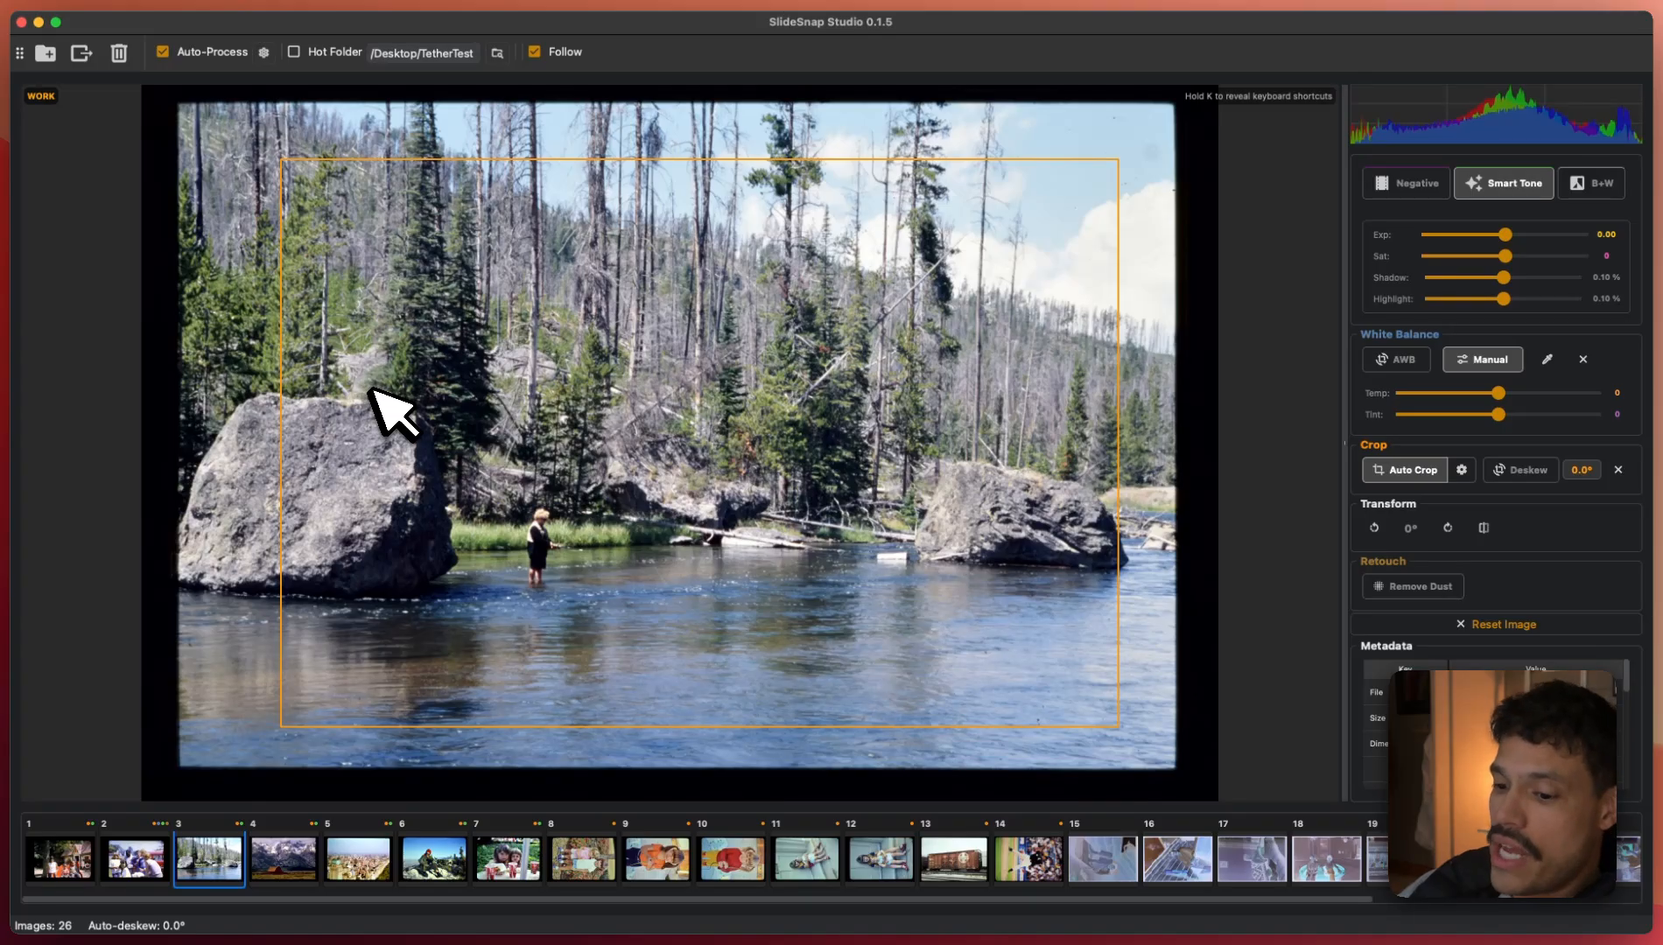
- Move the river slide's crop box up and left, then return to the first slide
drag(372, 390, 286, 348)
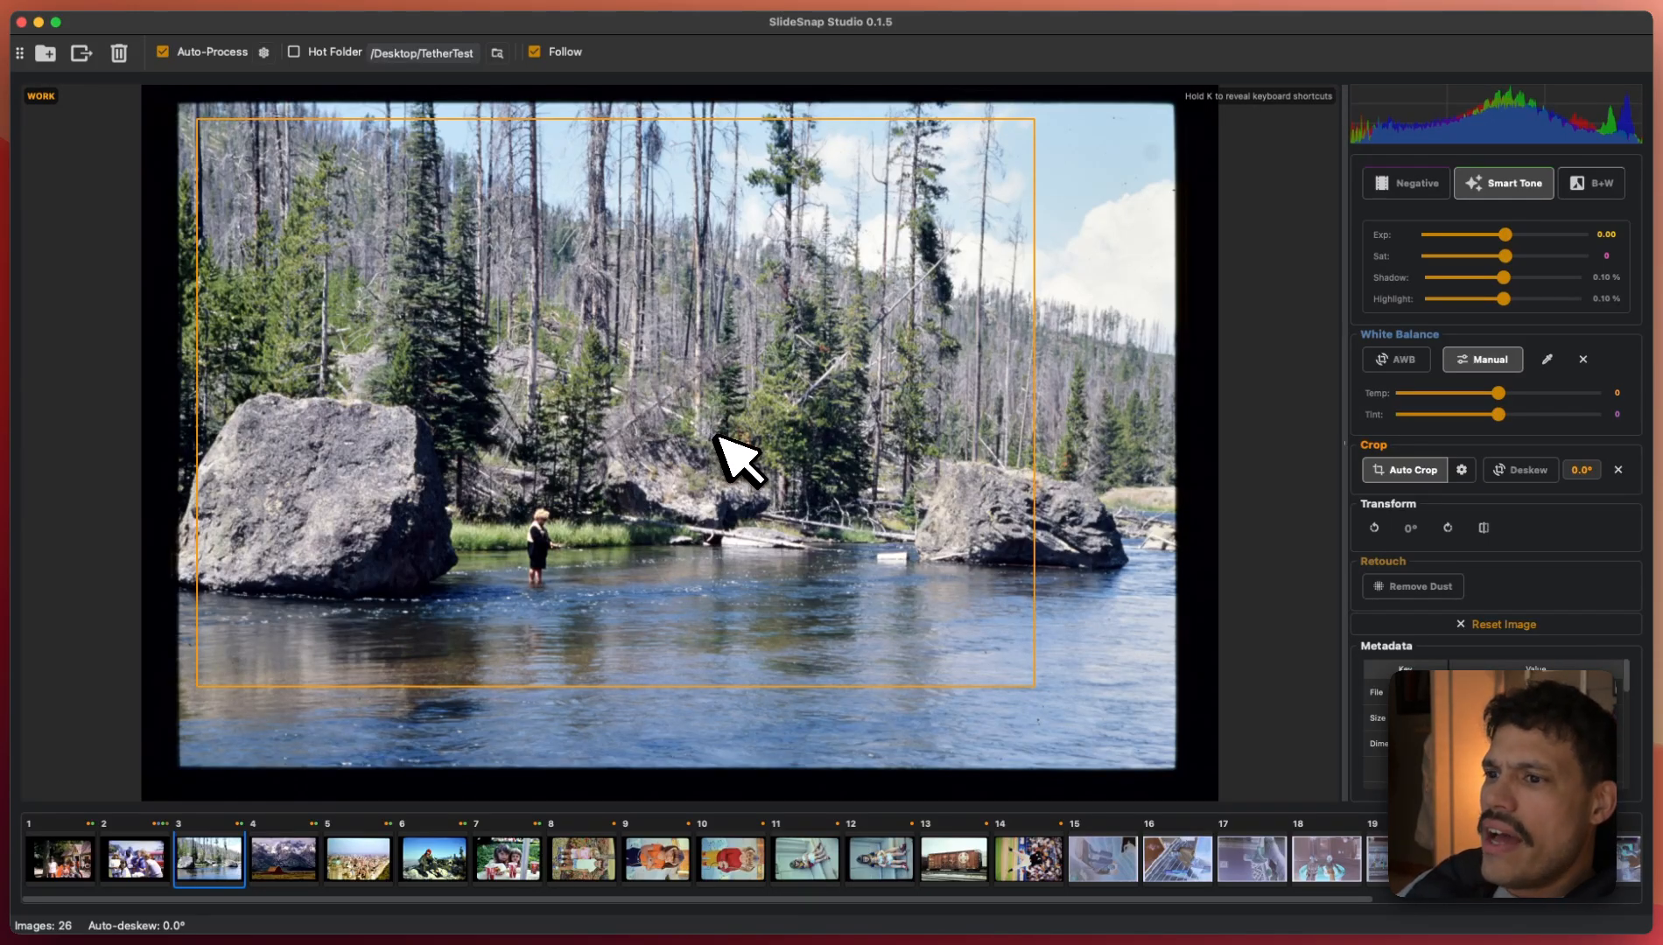
key(Left)
key(Left)
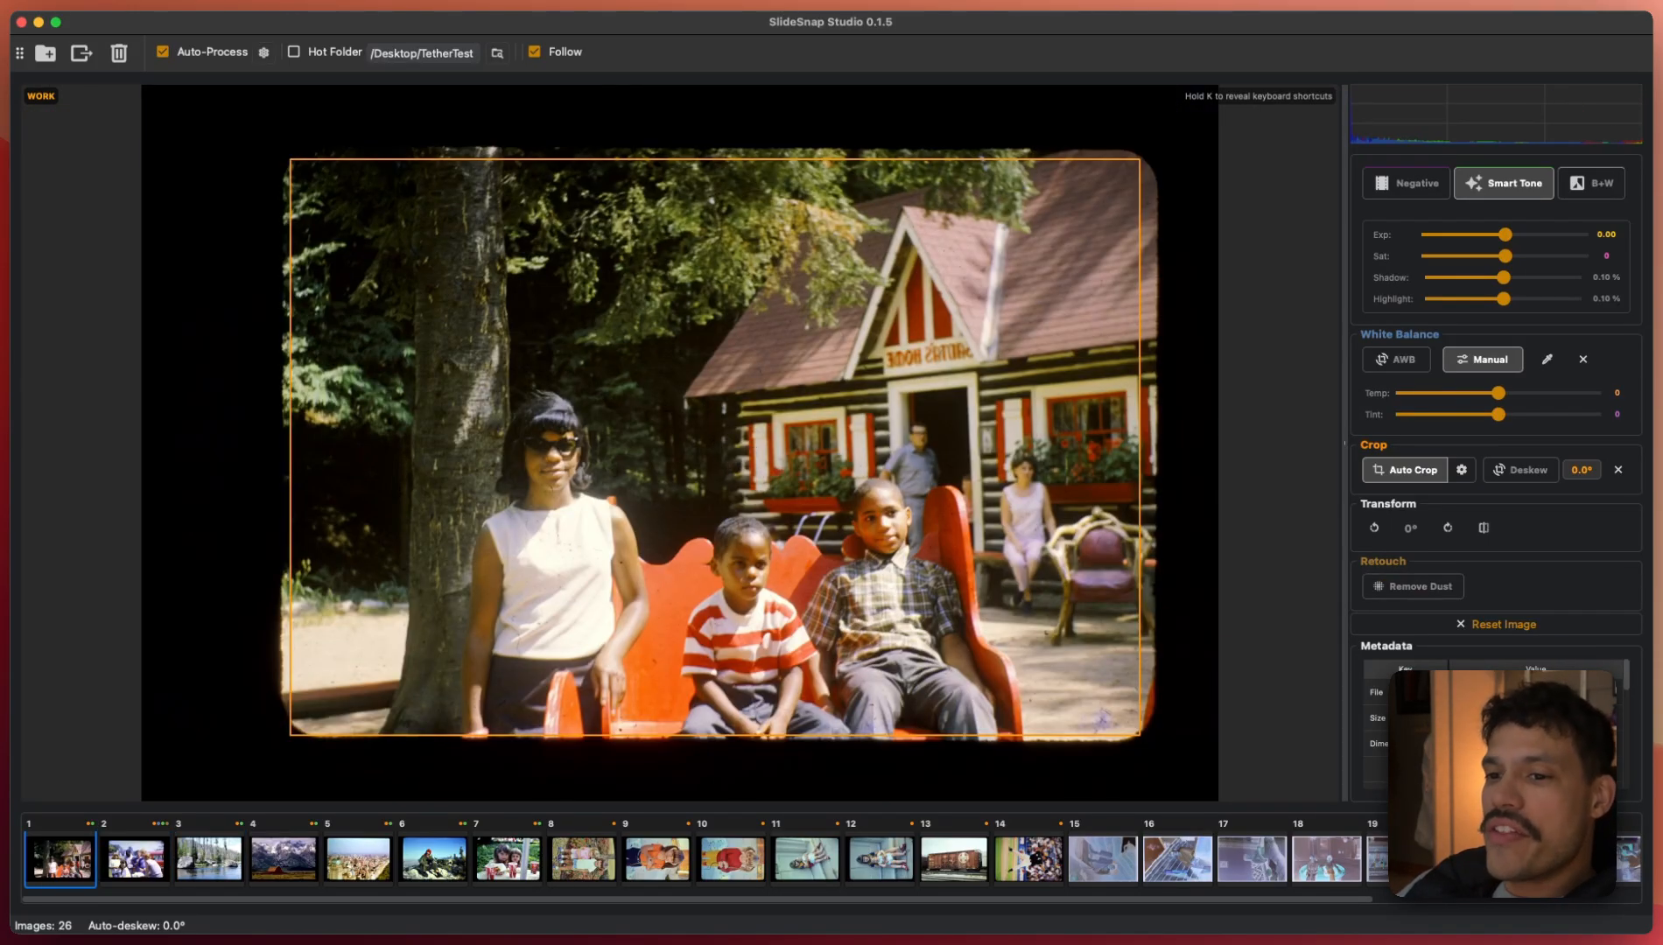
- Advance to slide 8 and rotate slides 8, 9 and 10 upright
key(Right)
key(Right)
key(Right)
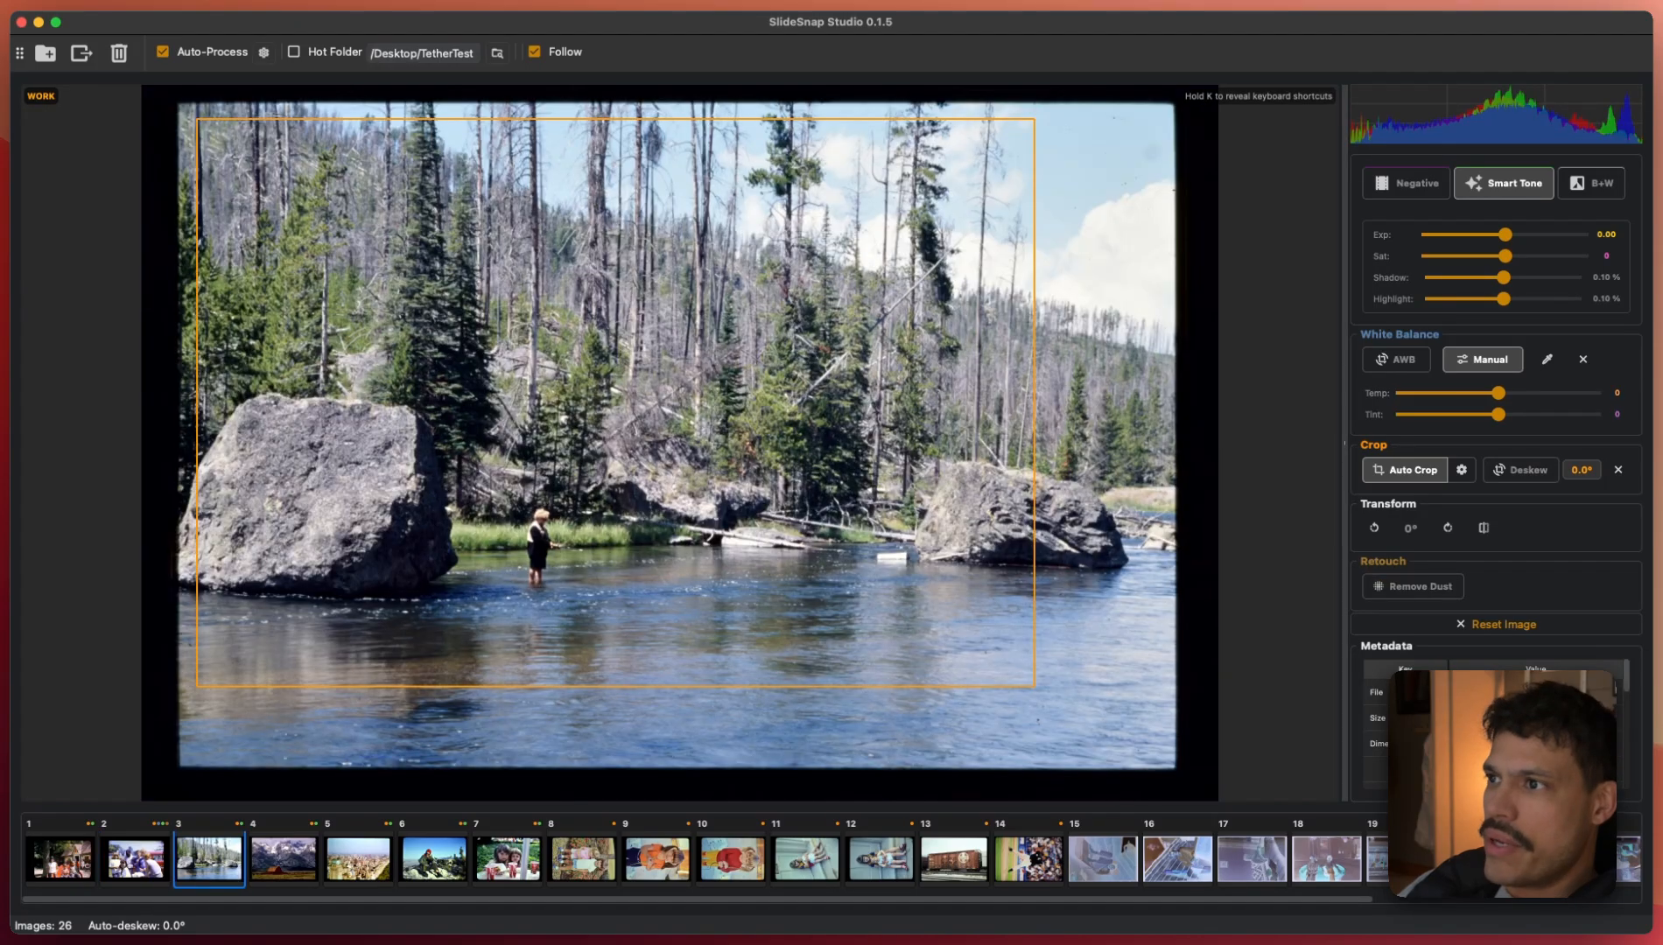
key(Right)
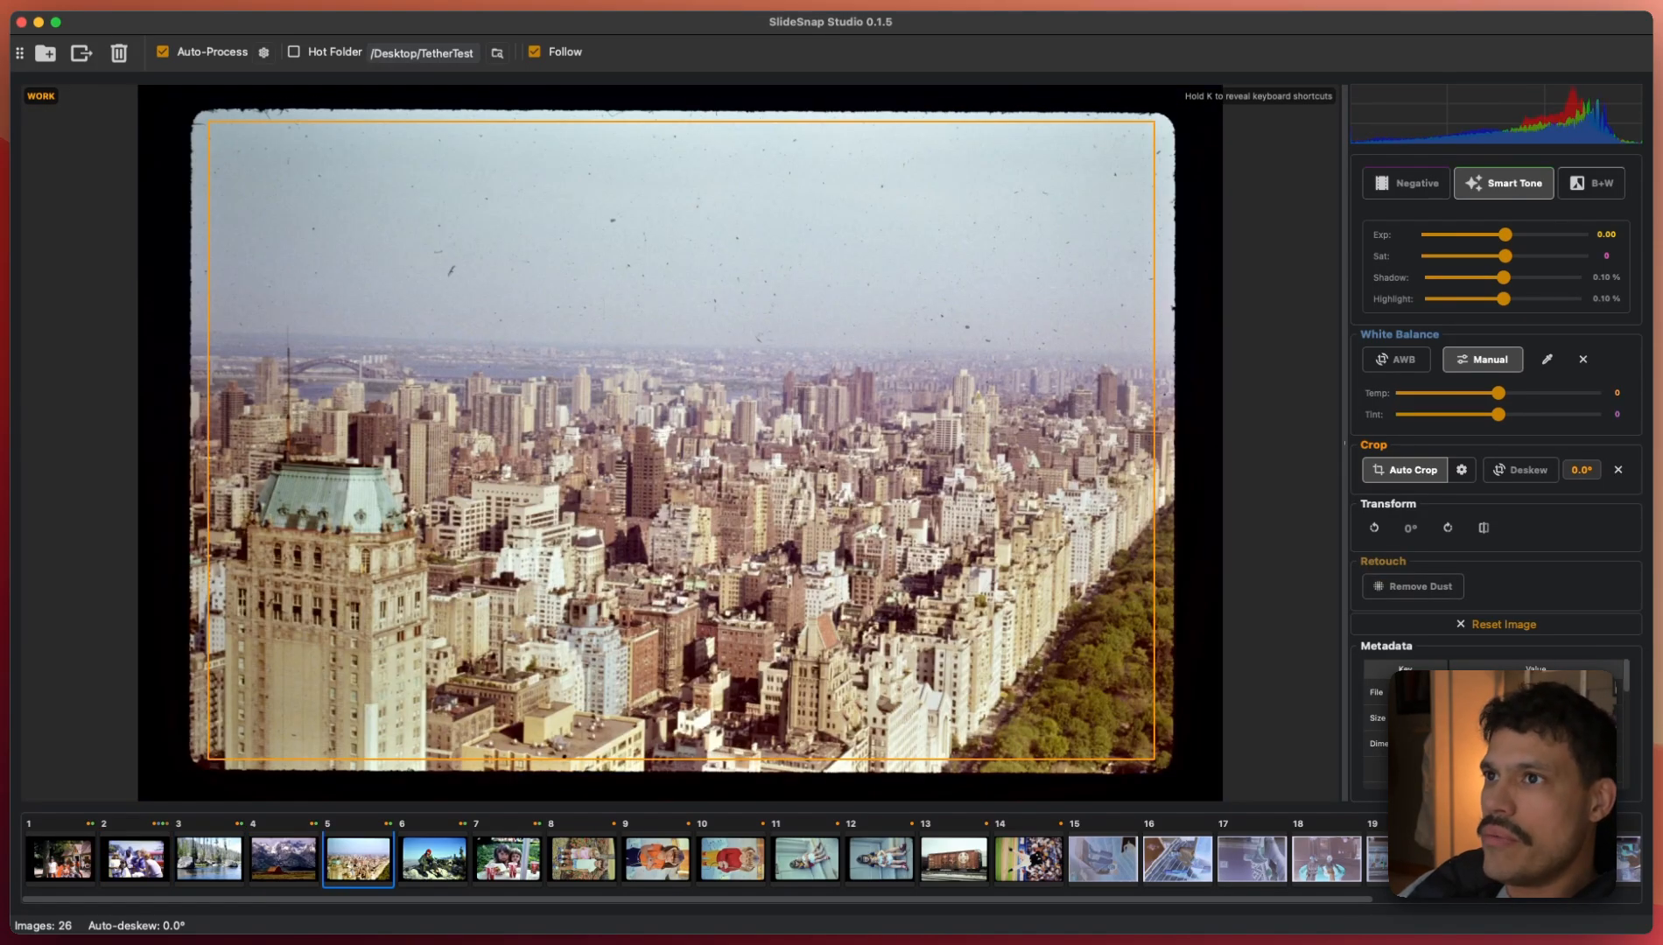
key(Right)
key(Right)
key(Right)
key(l)
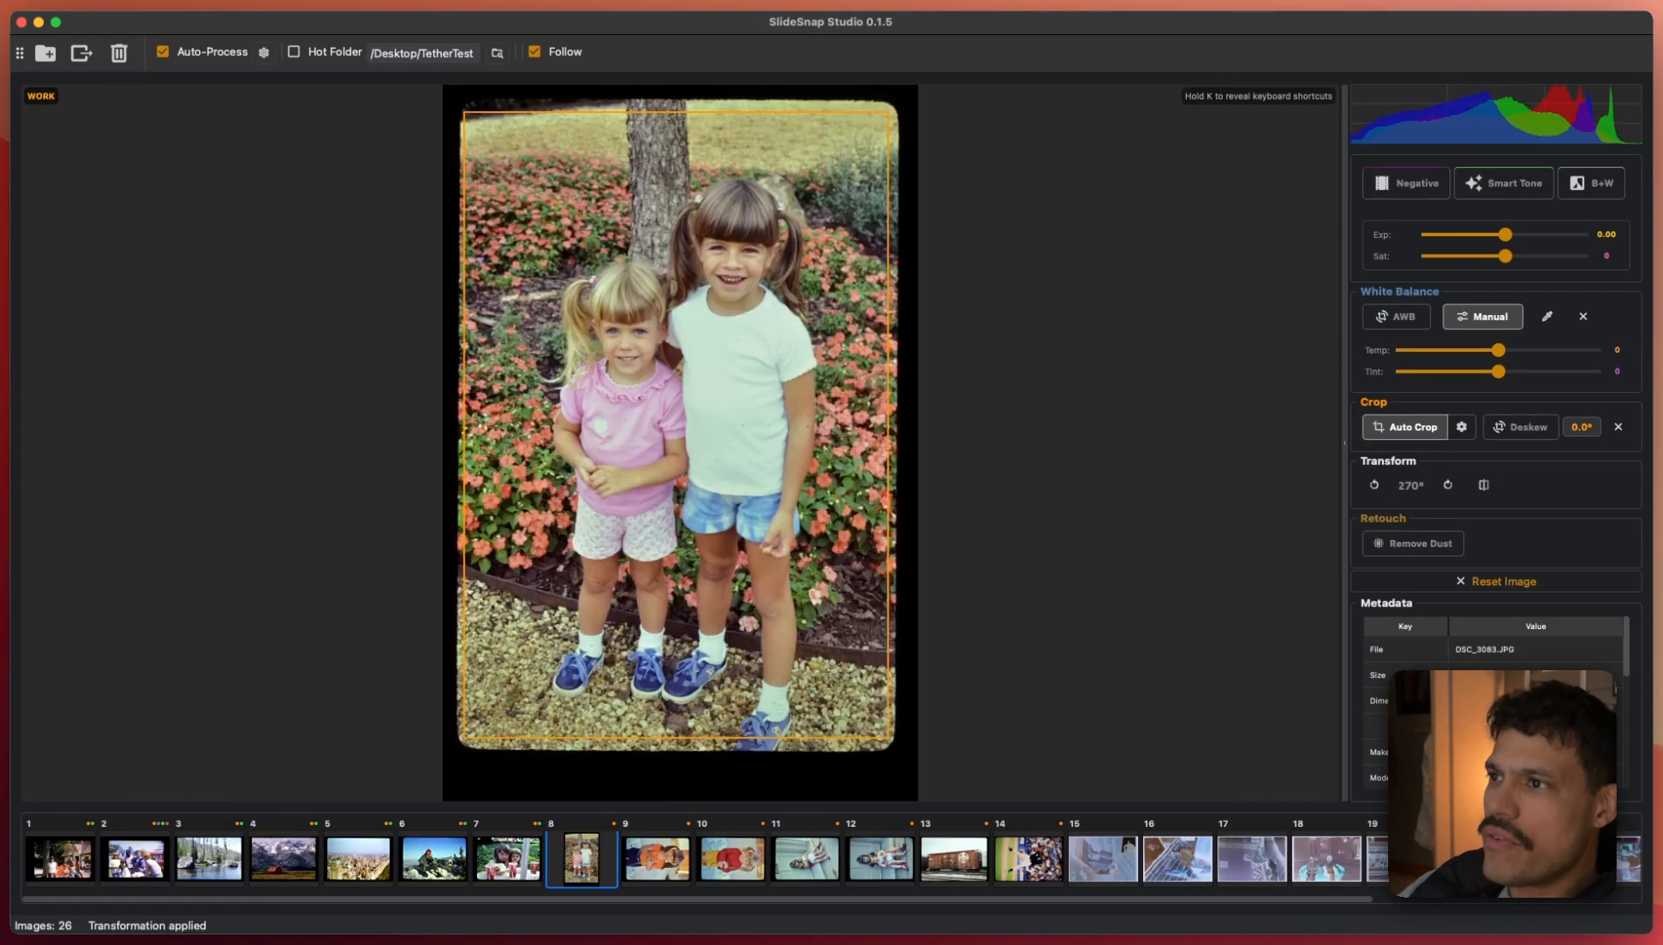
key(Right)
key(q)
key(Right)
key(q)
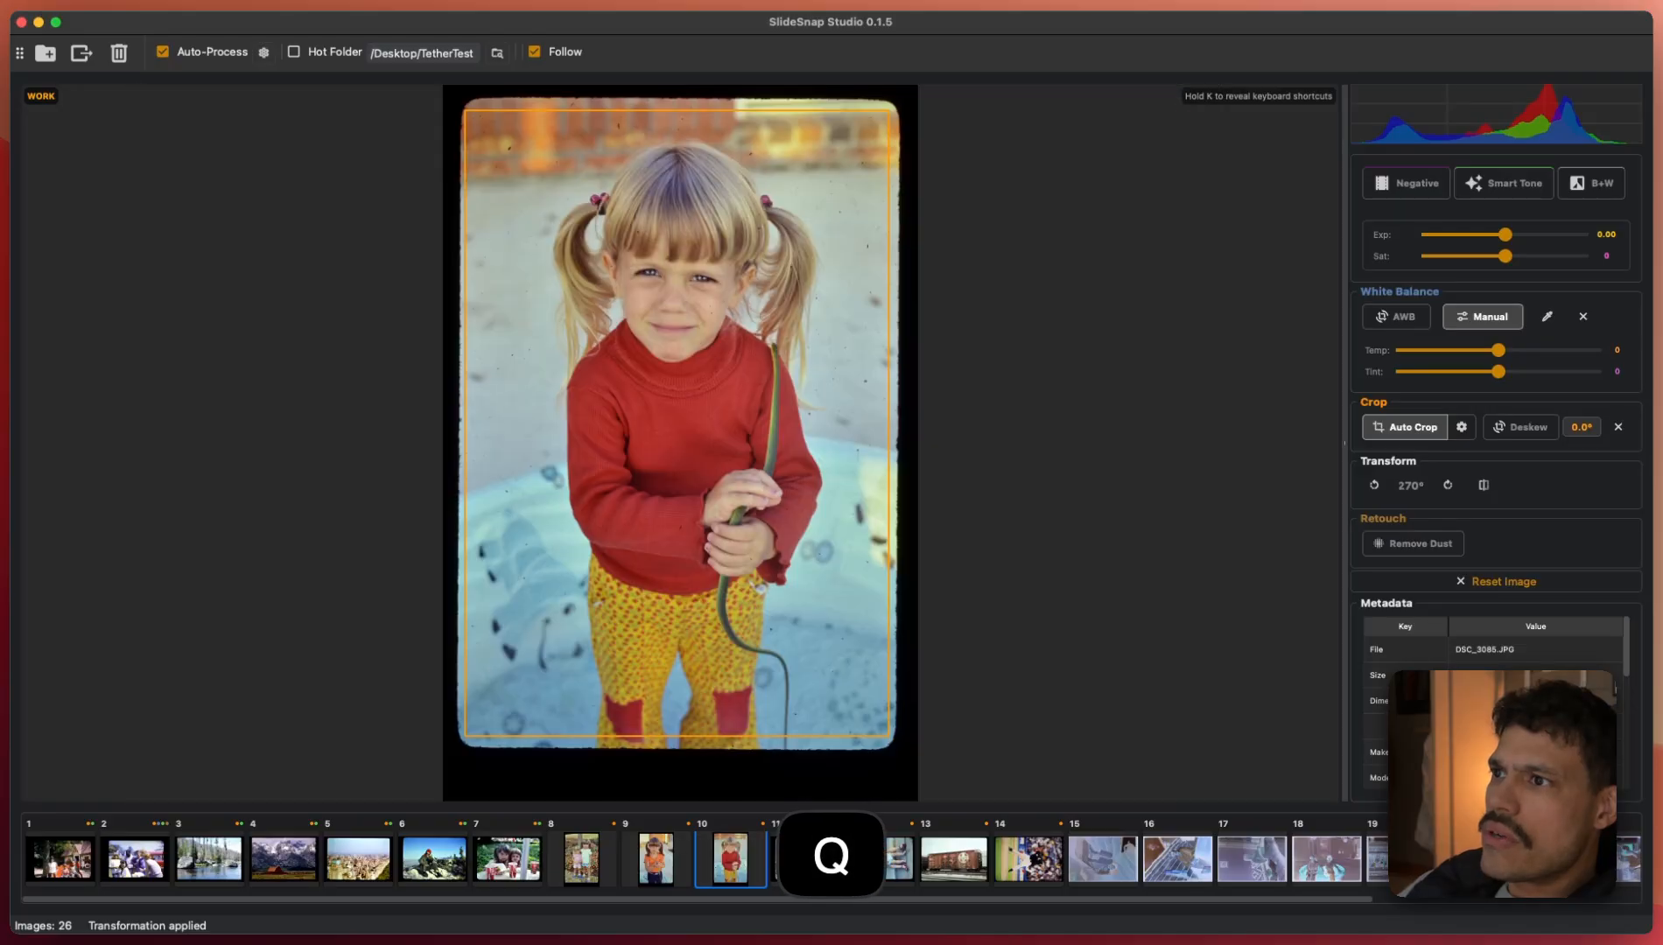
- Rotate slides 11 and 12 and the baseball pitcher on slide 14 upright, then recheck it
key(Right)
key(w)
key(Right)
key(w)
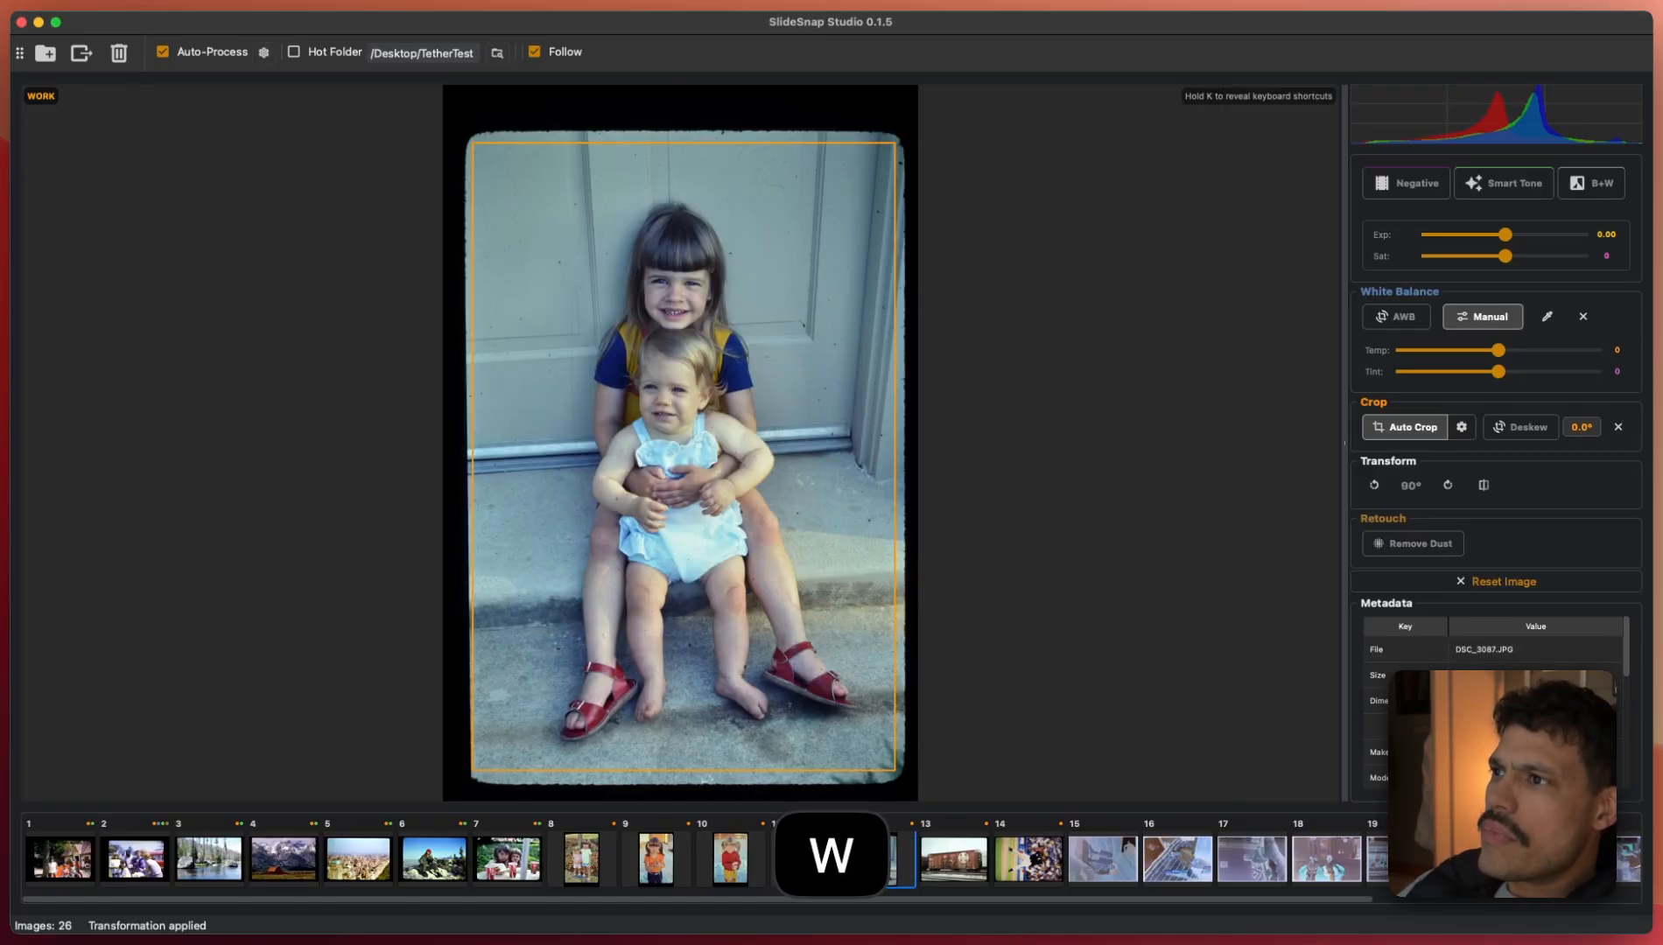
key(space)
key(Right)
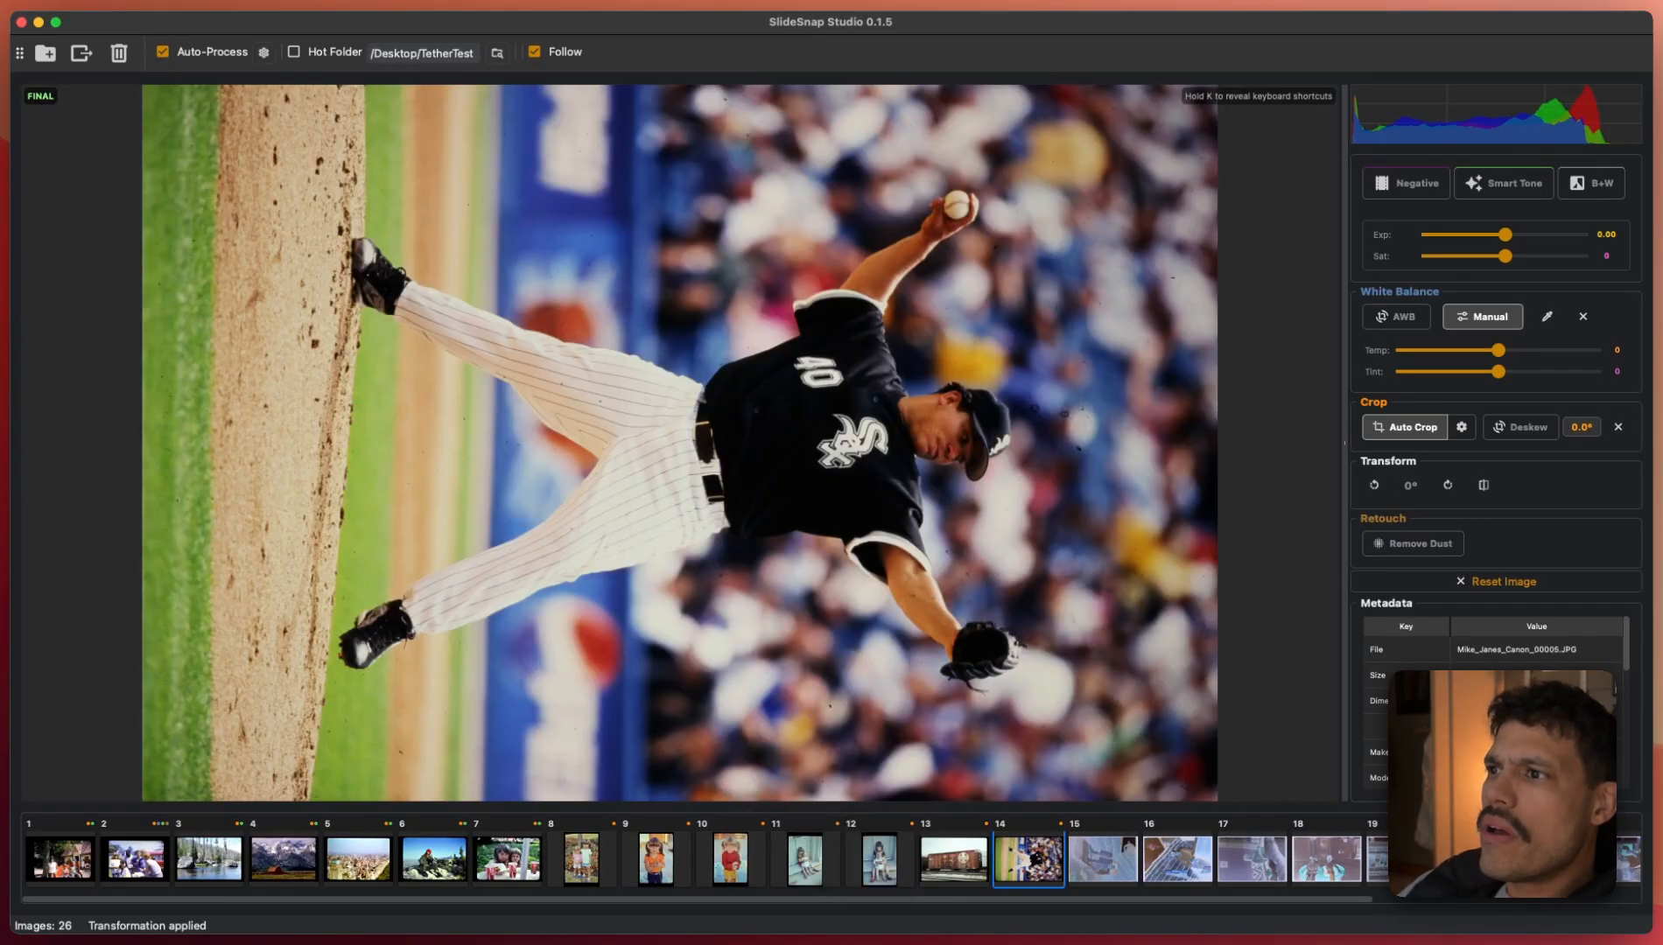
key(q)
key(Right)
key(Left)
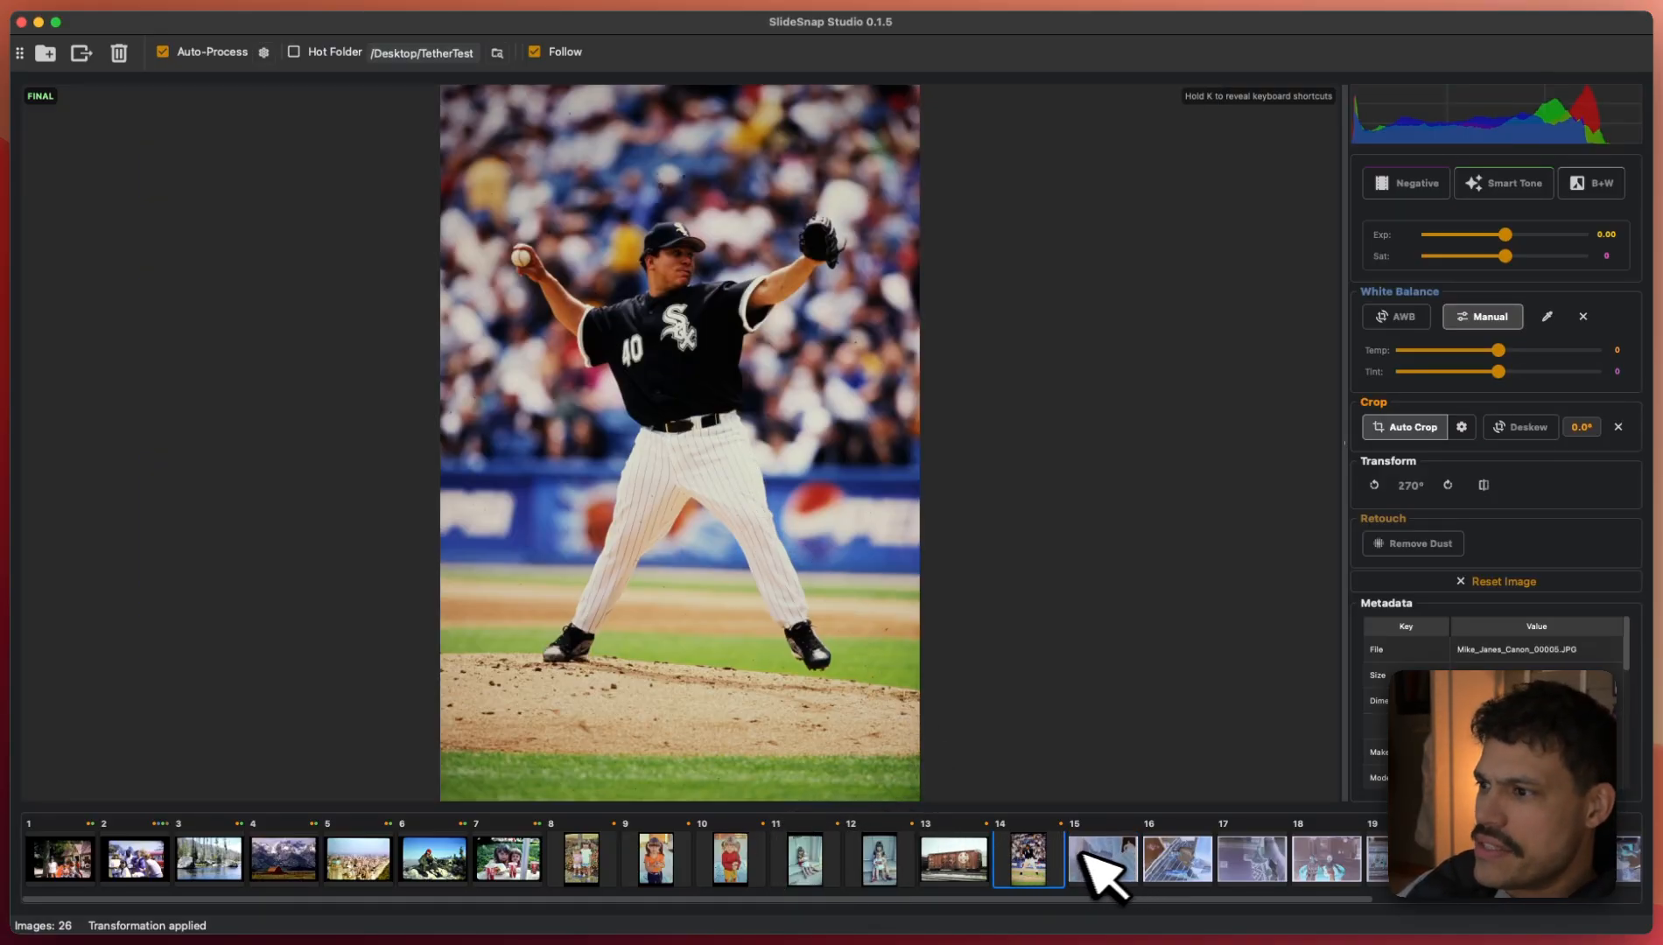
- Apply Shades of Gray auto white balance to slides 1–14, then review them through to slide 15
shift+click(60, 858)
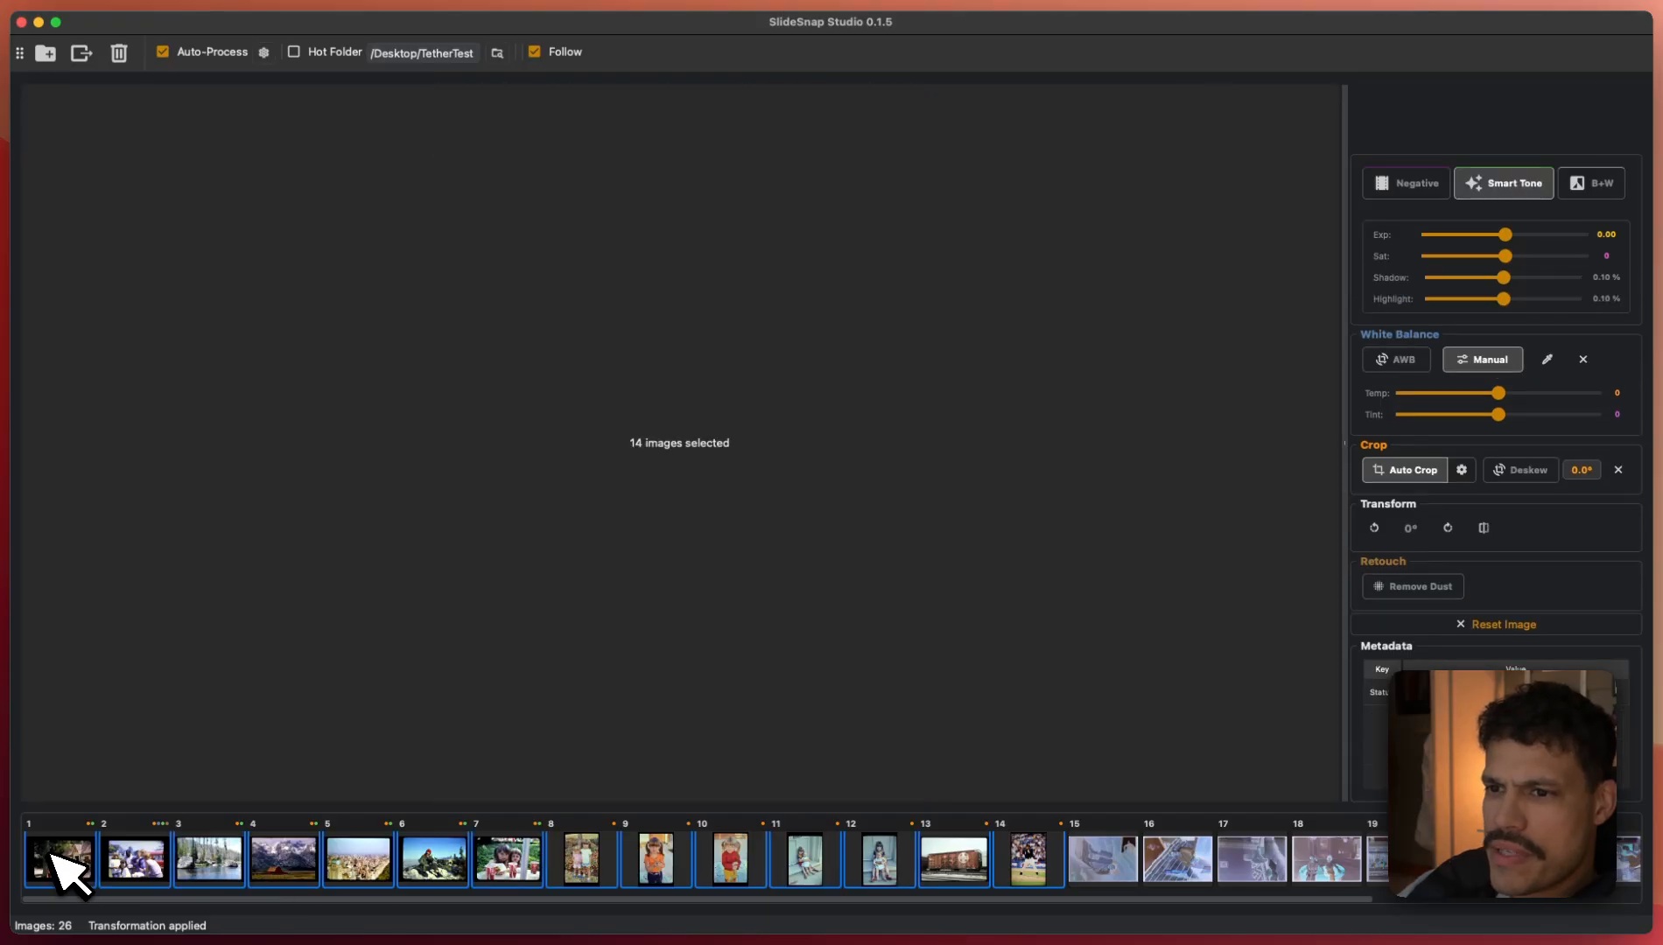
click(1400, 359)
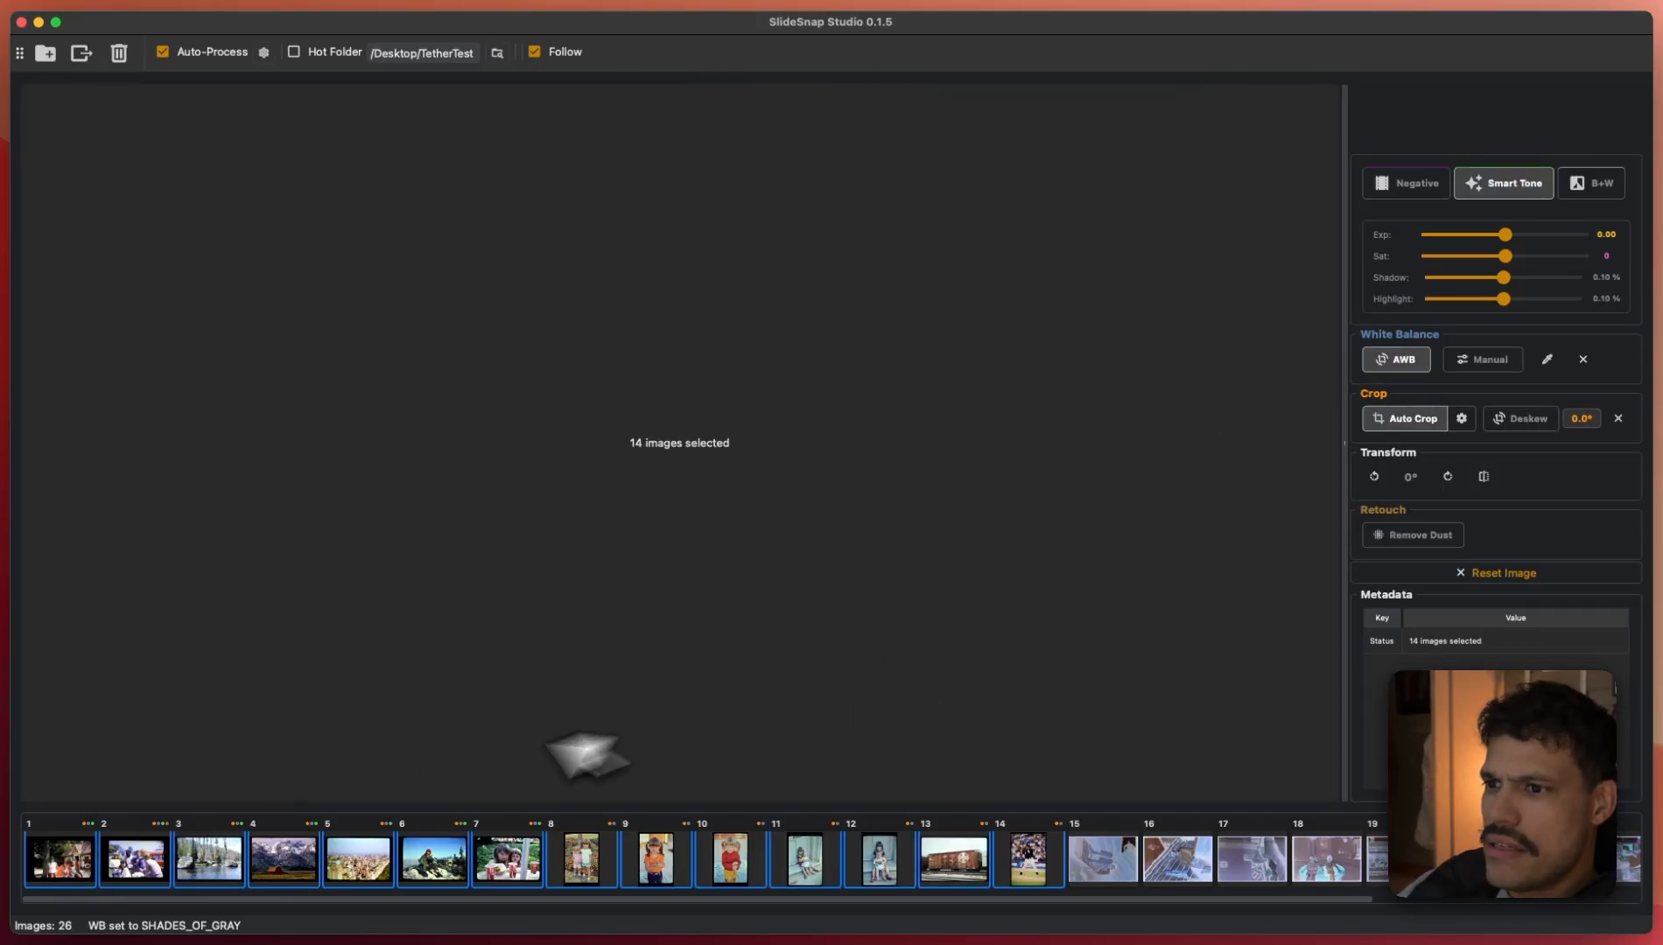
click(88, 865)
key(Right)
key(Right)
key(Right)
key(Right)
key(Right)
key(Right)
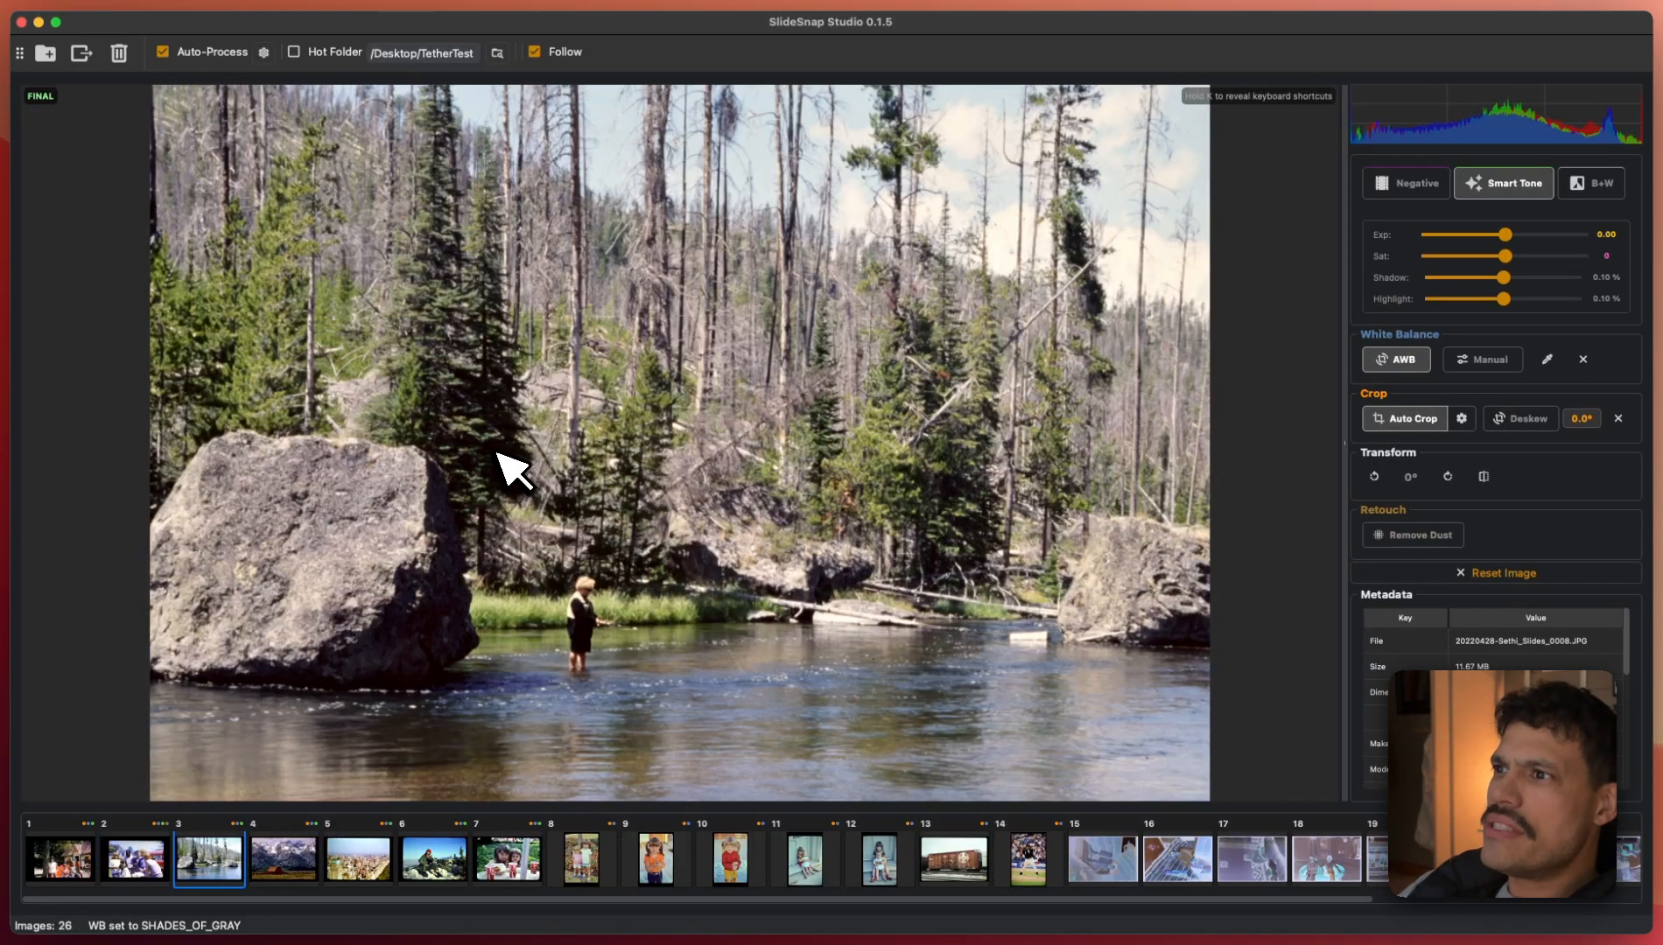
key(Right)
key(Right)
key(Right)
key(Right)
key(Right)
key(Right)
key(Right)
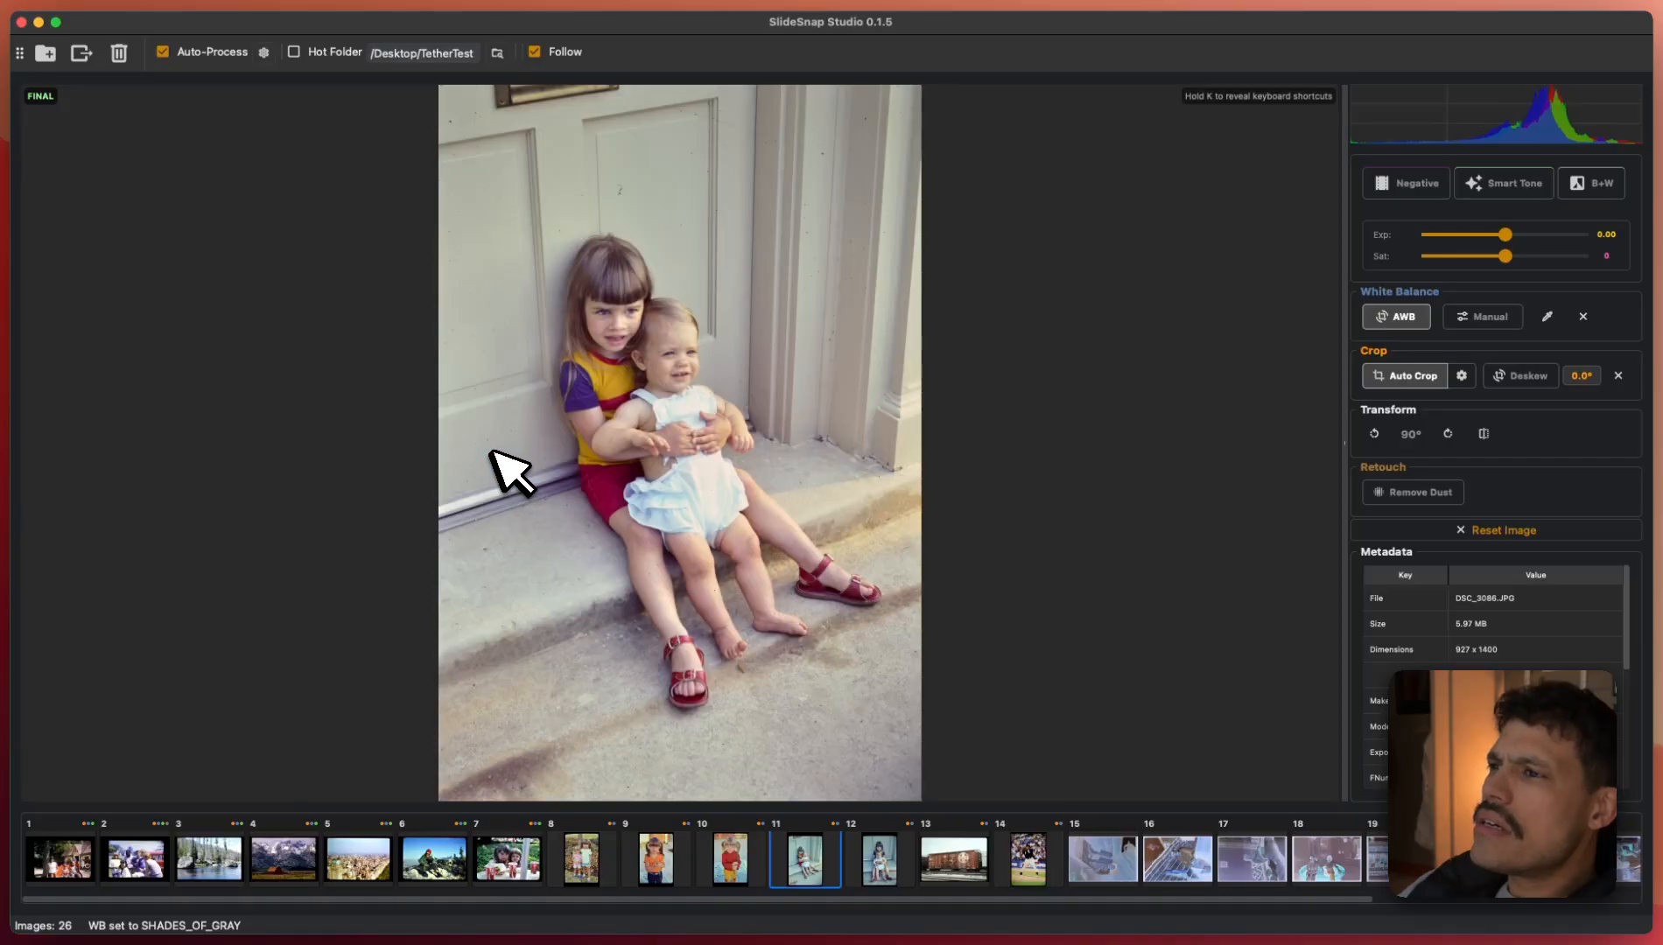
key(Right)
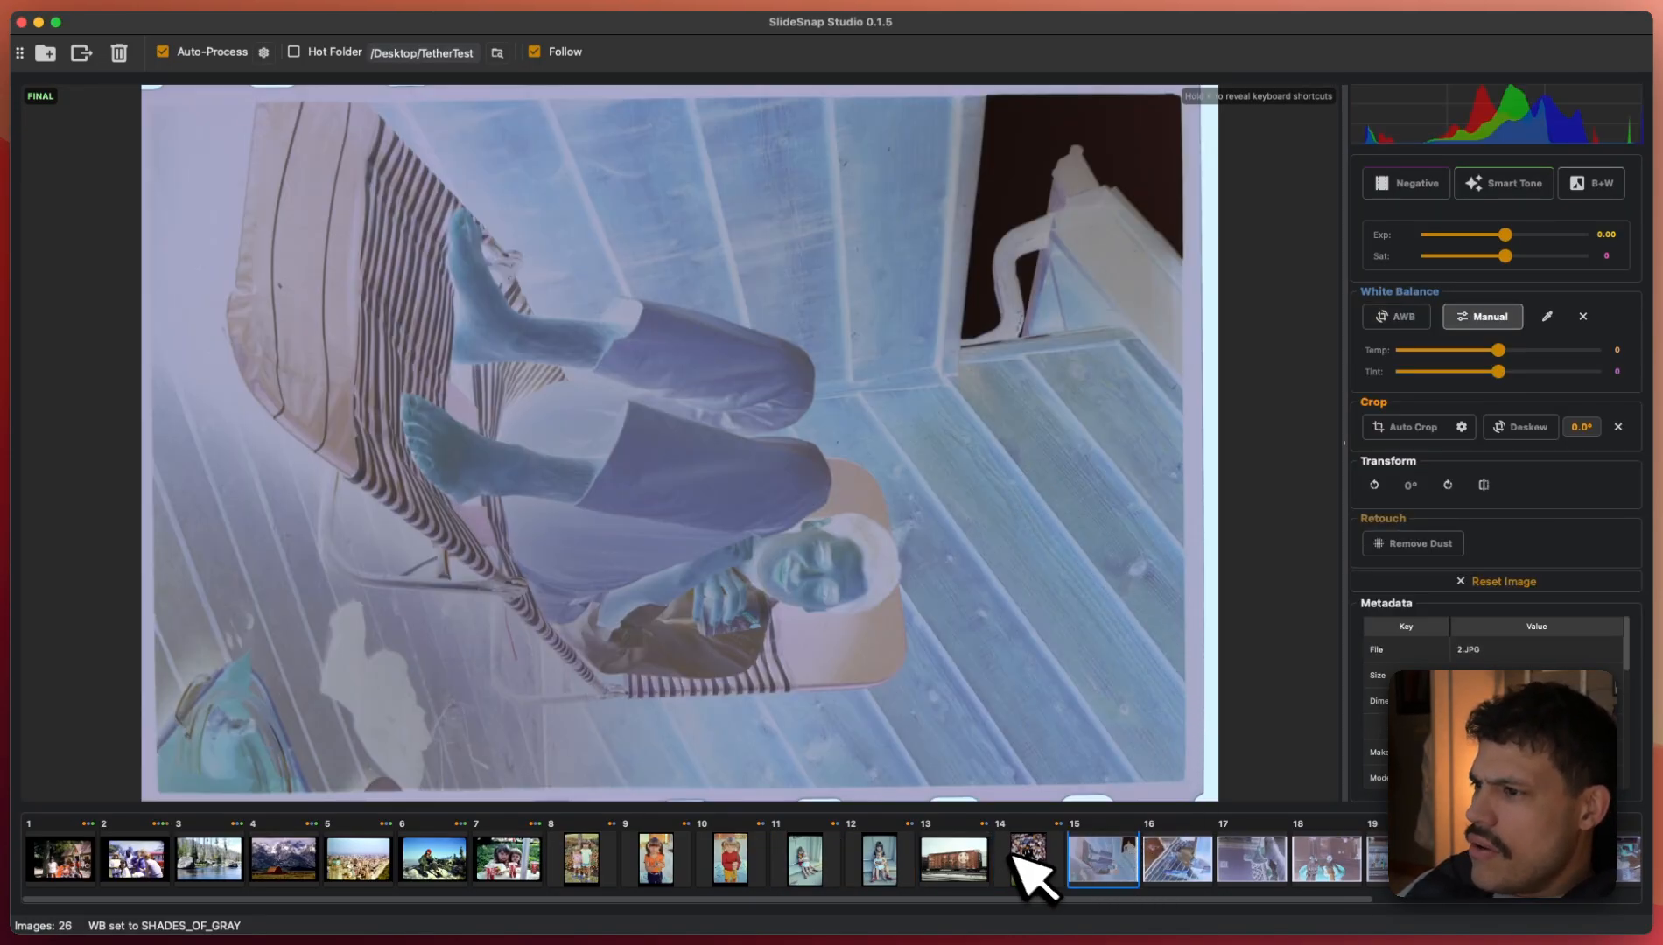
- Invert the negatives on slides 15 through 26 into positives and view slide 15
scroll(1142, 871, right, 4)
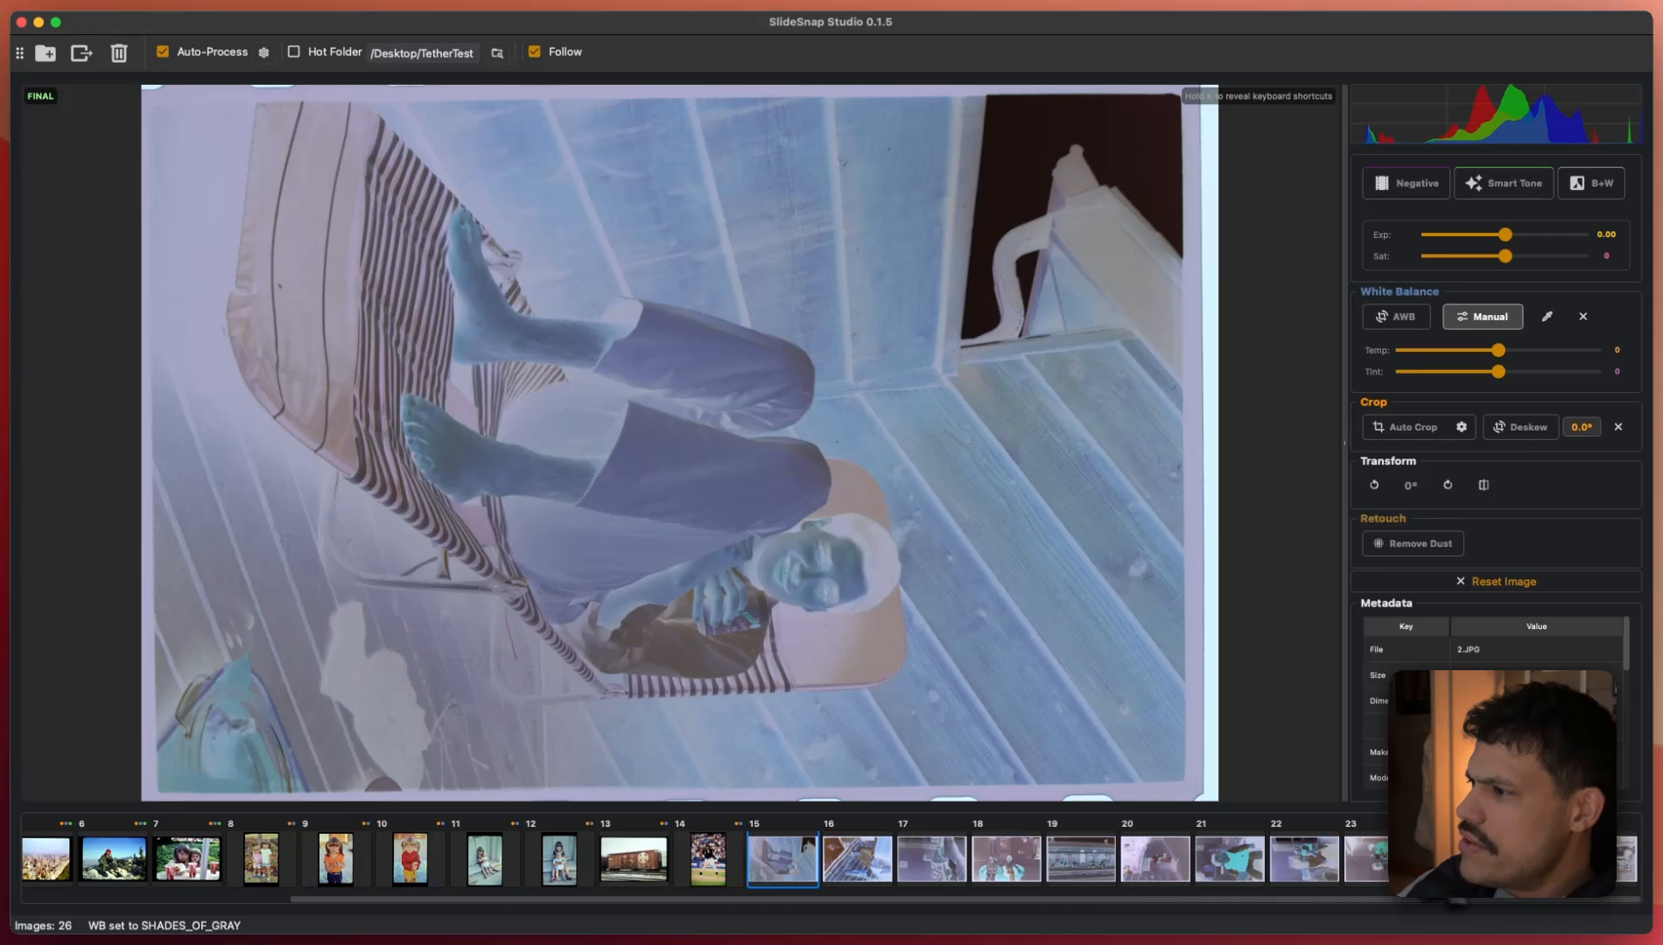
shift+click(1620, 865)
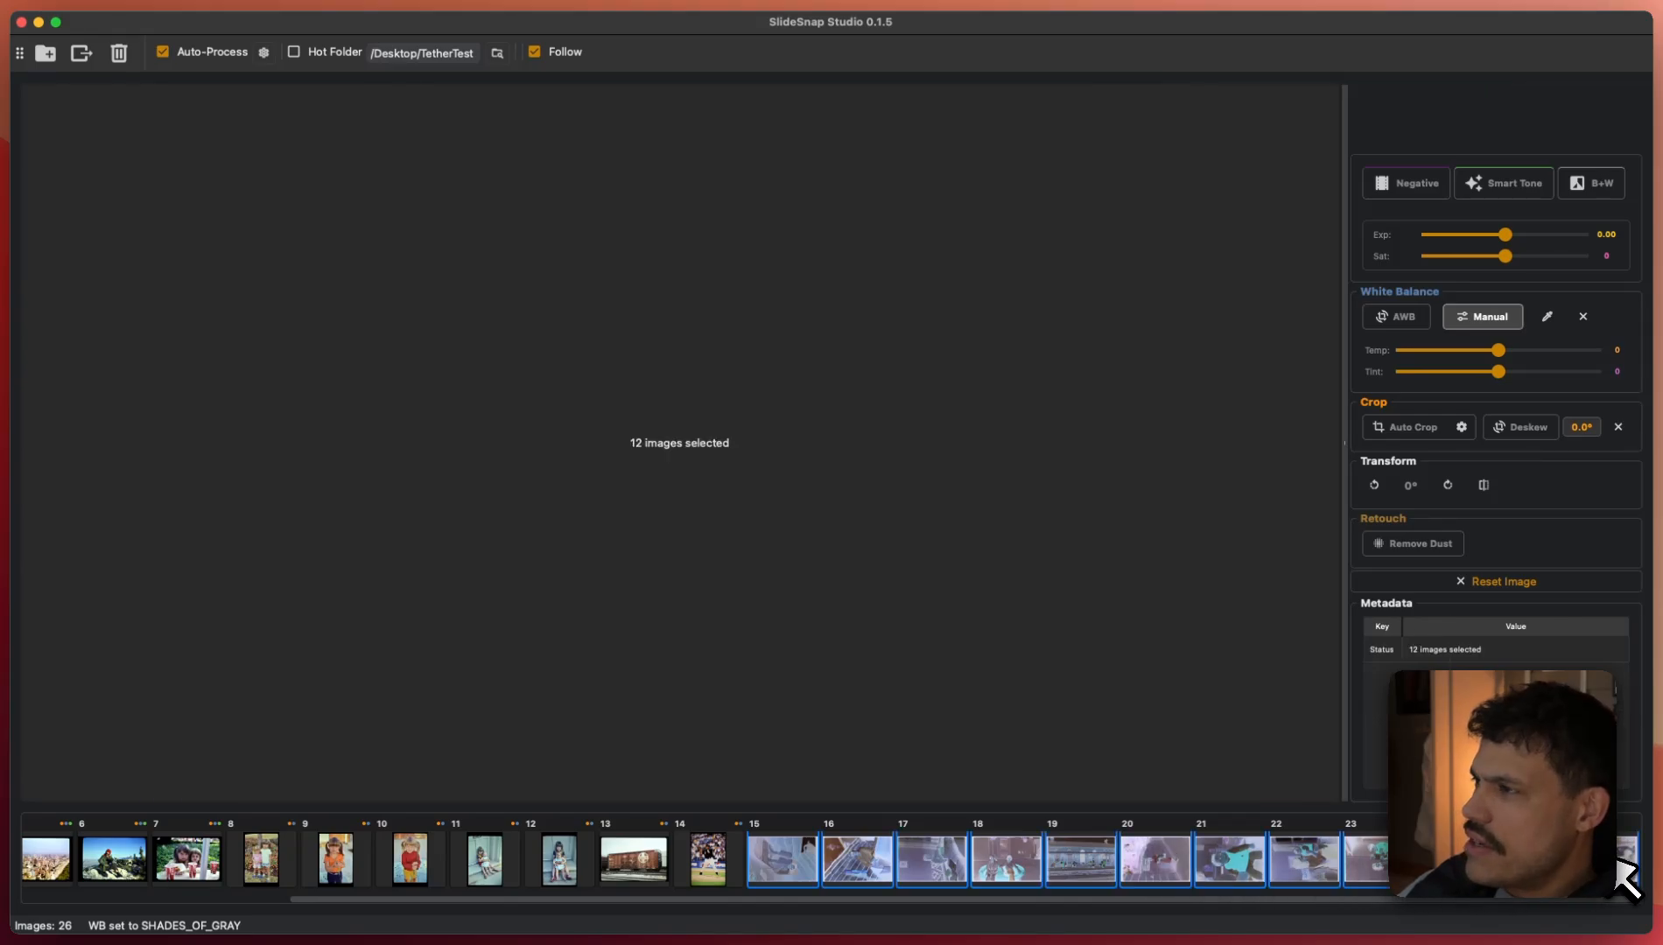
click(1423, 184)
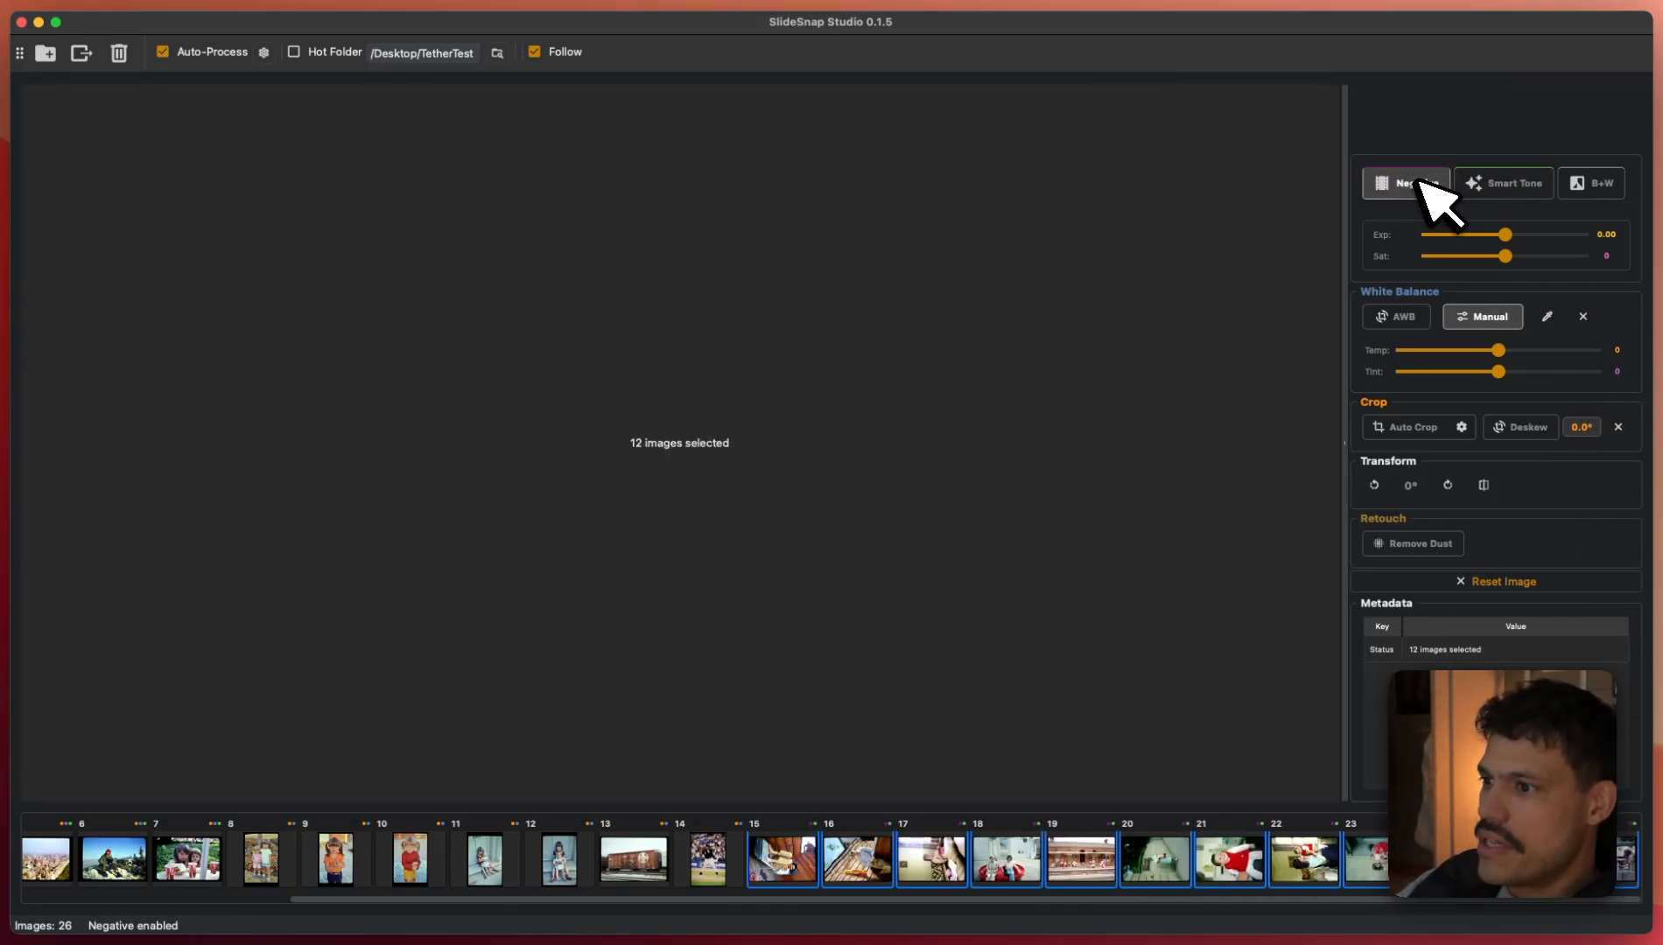
click(809, 863)
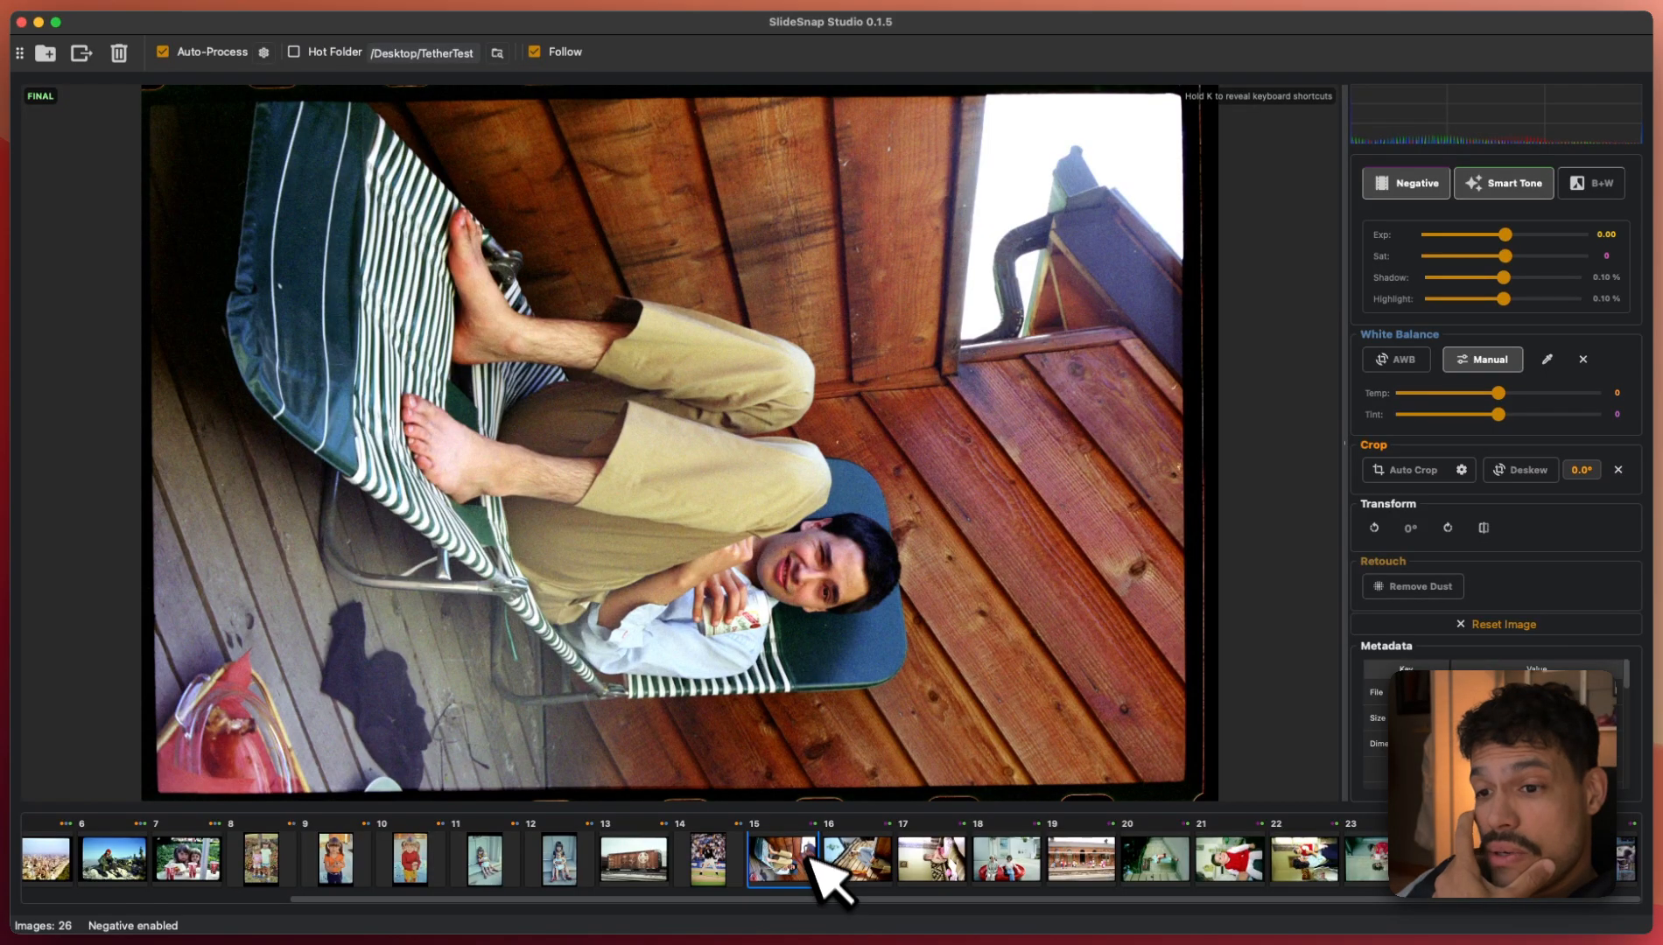
- Auto-crop the 12 photos from 15 to 26, then view photo 15
shift+click(1619, 869)
click(1410, 471)
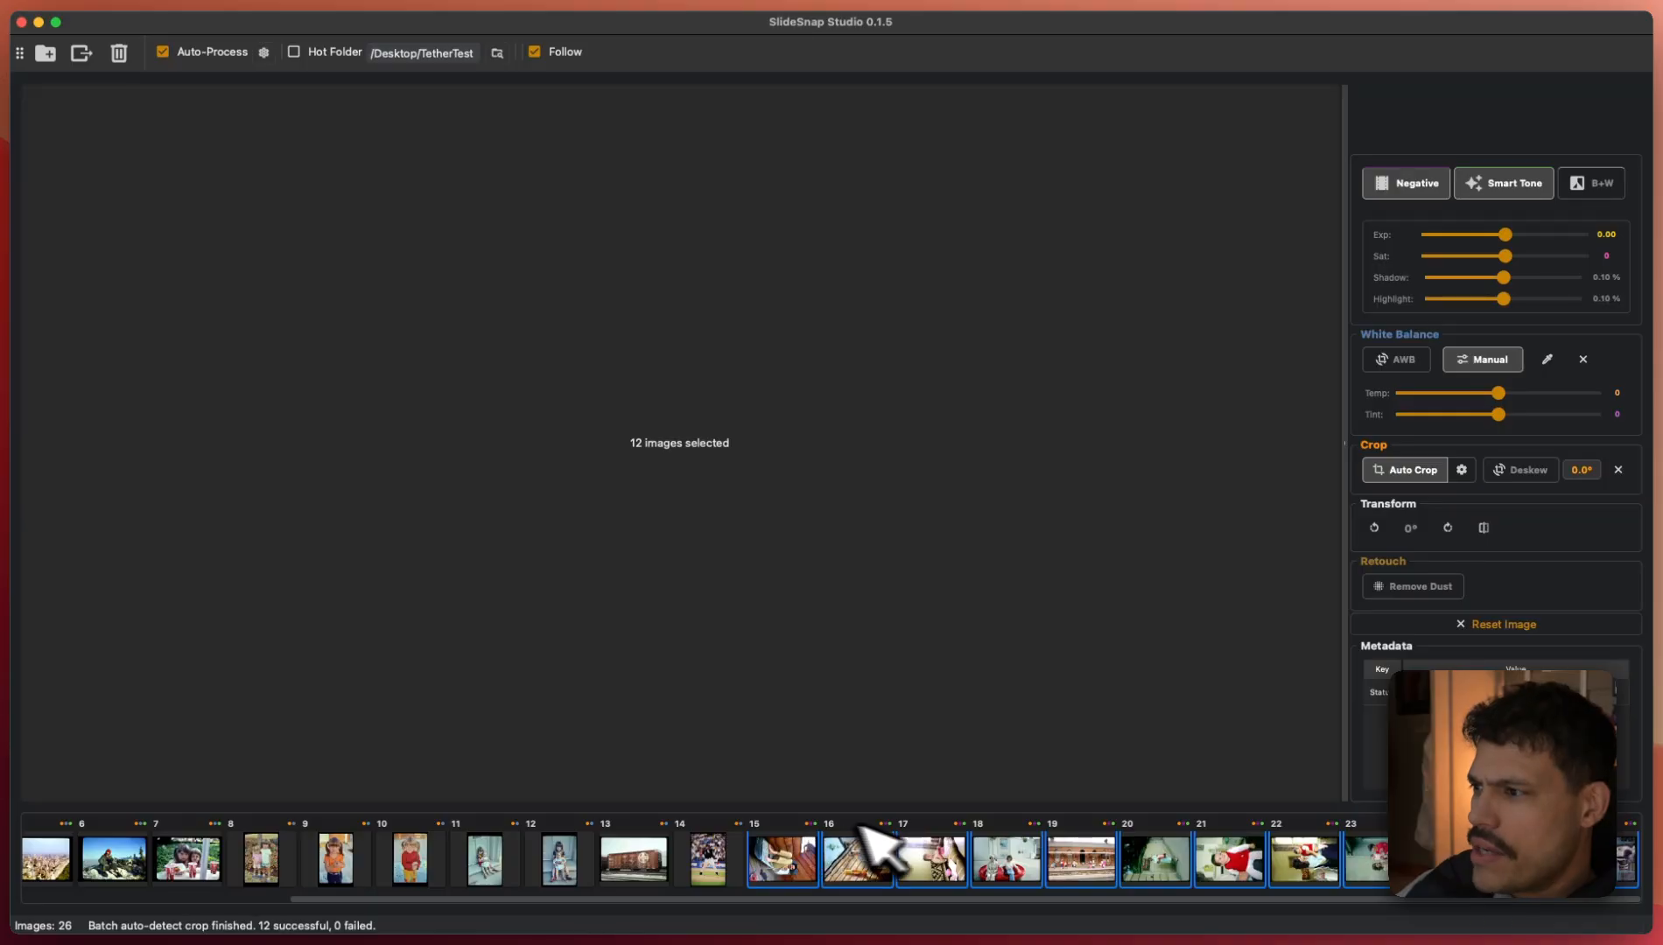
click(777, 862)
- Rotate the sideways photos from 16 through 21 upright by 90°
key(q)
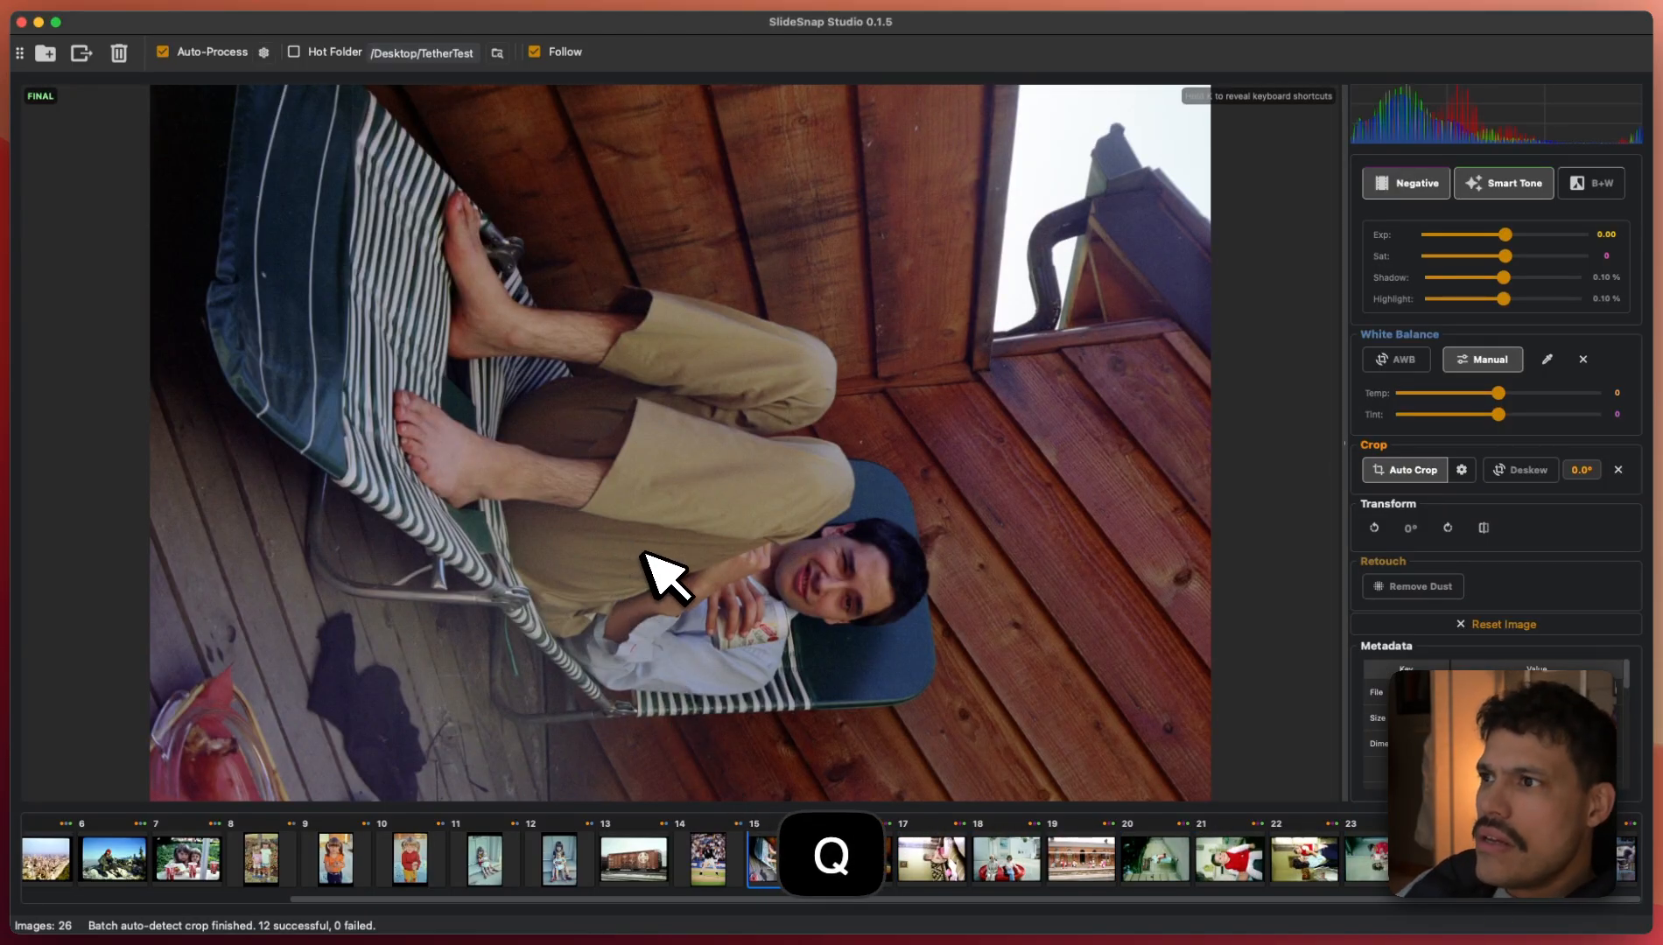
key(w)
key(Right)
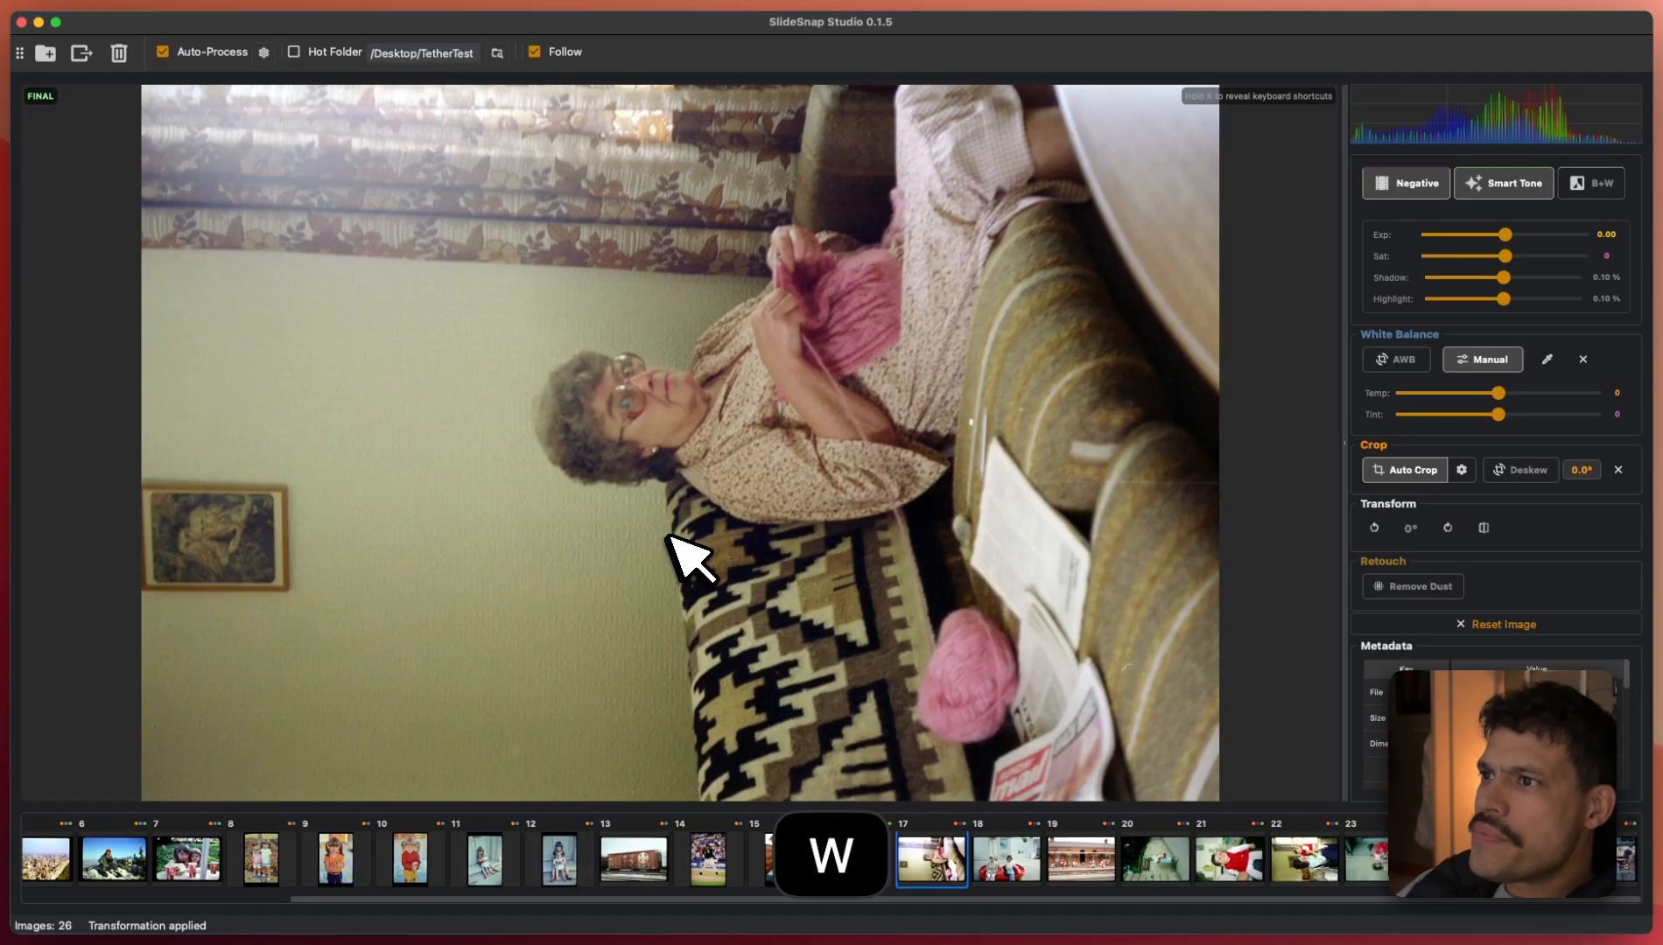
key(w)
key(Right)
key(Right)
key(Right)
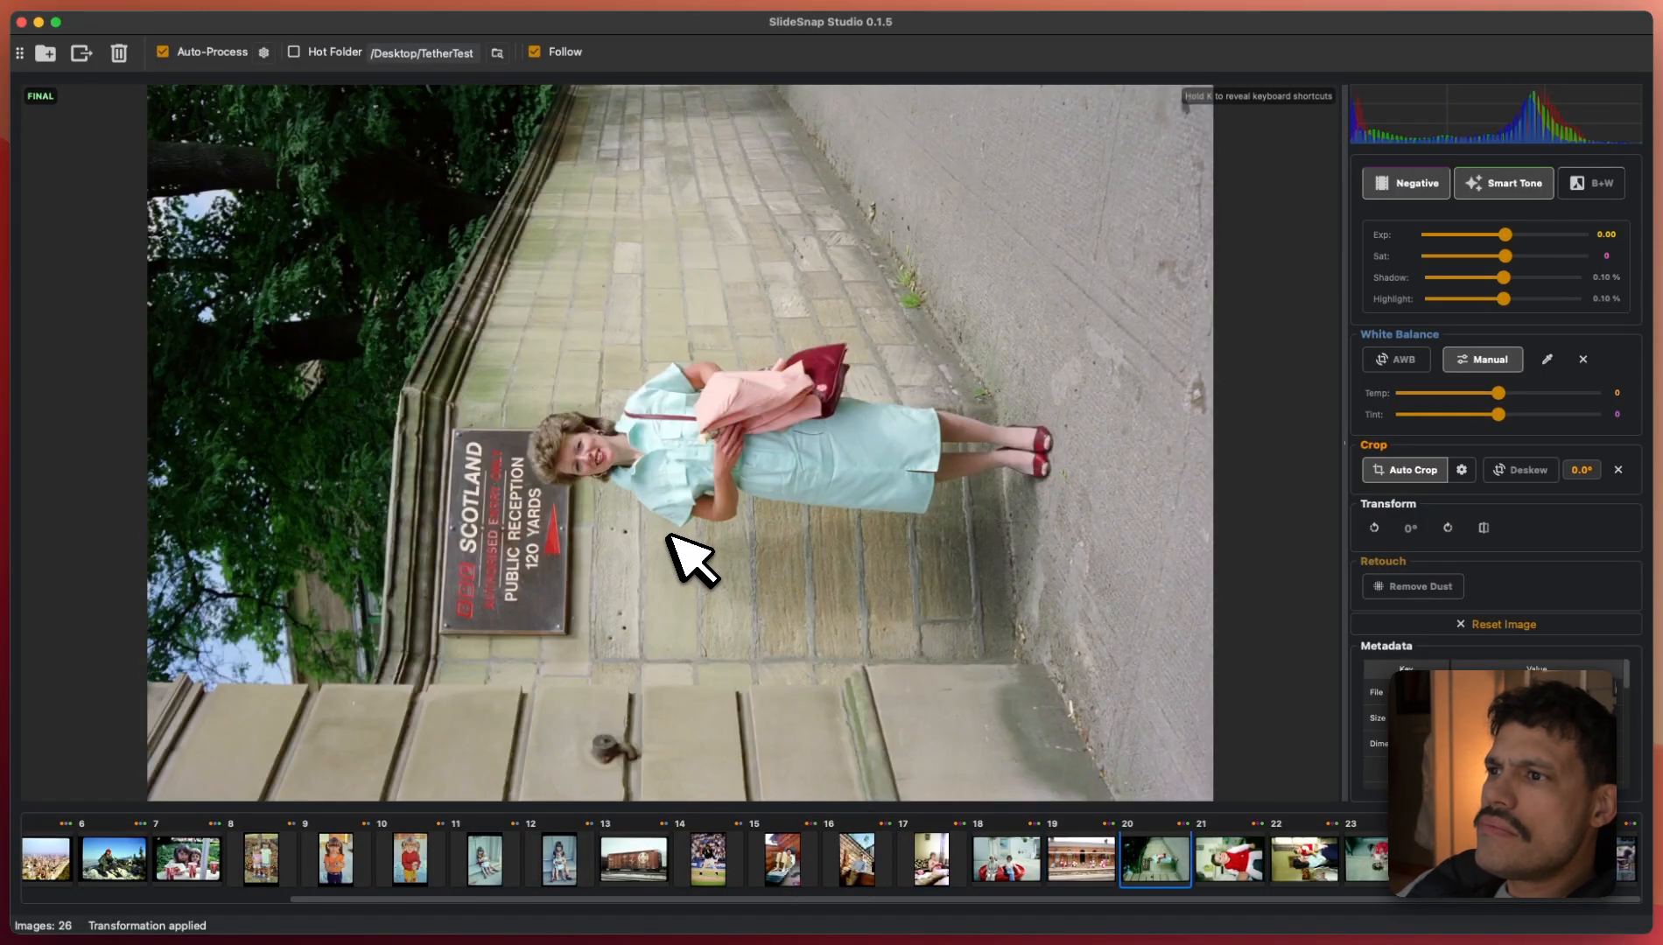
key(w)
key(Right)
key(w)
- Rotate the remaining sideways photos, ending with the family and dog, then show train photo 13
key(Right)
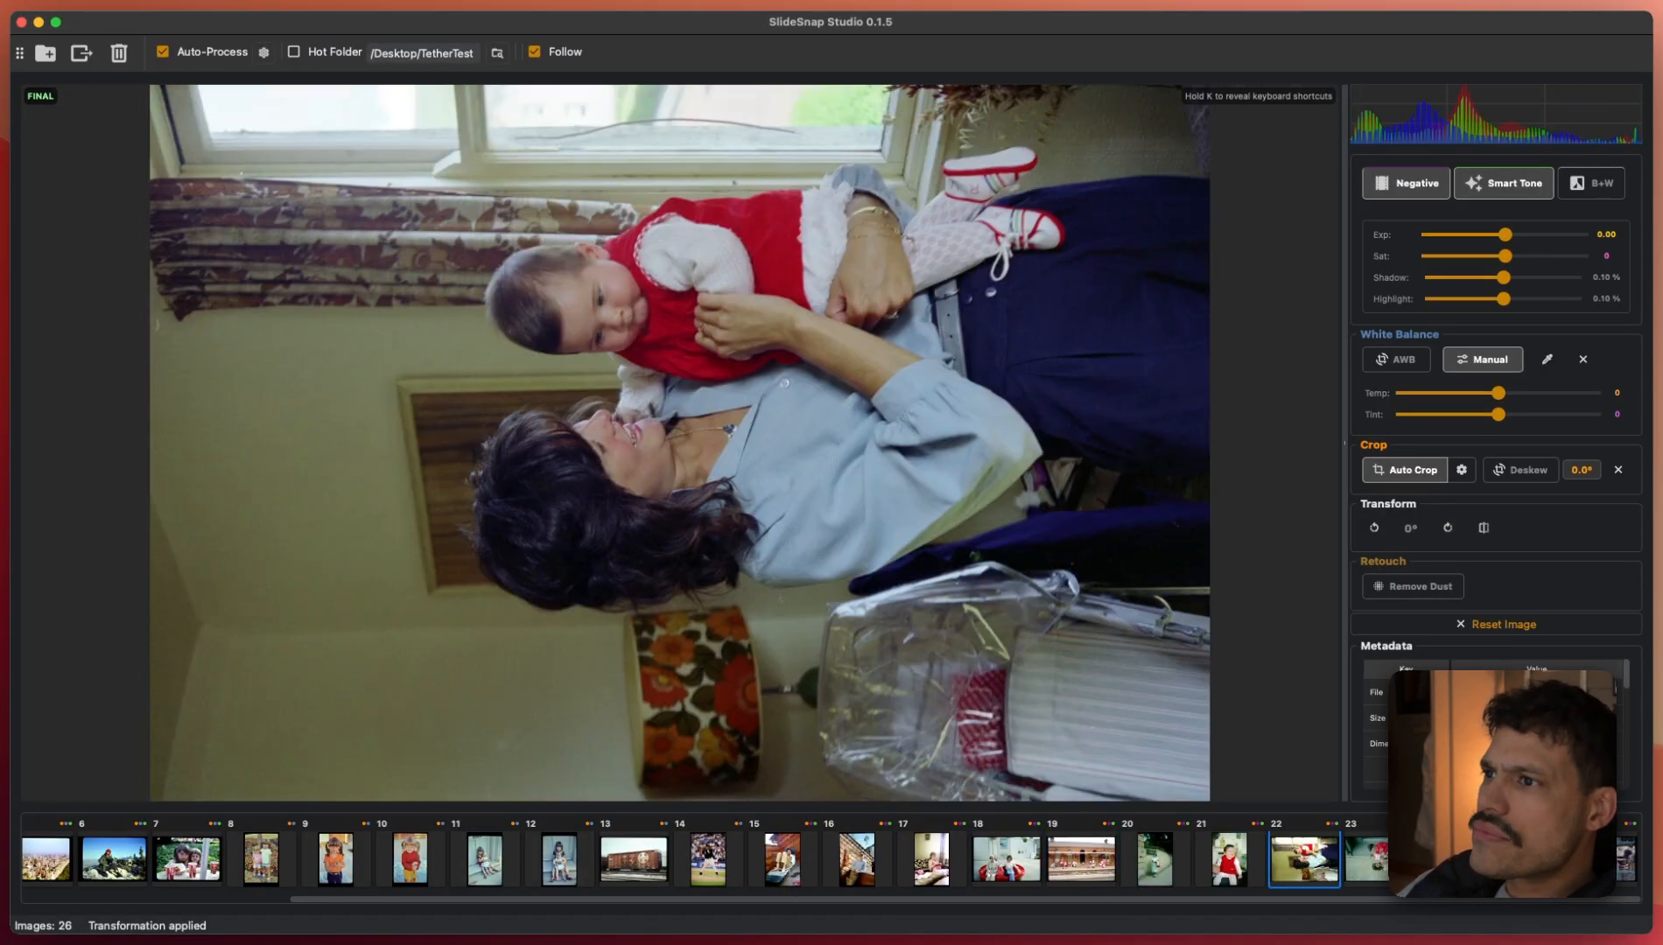
key(Right)
key(w)
key(Right)
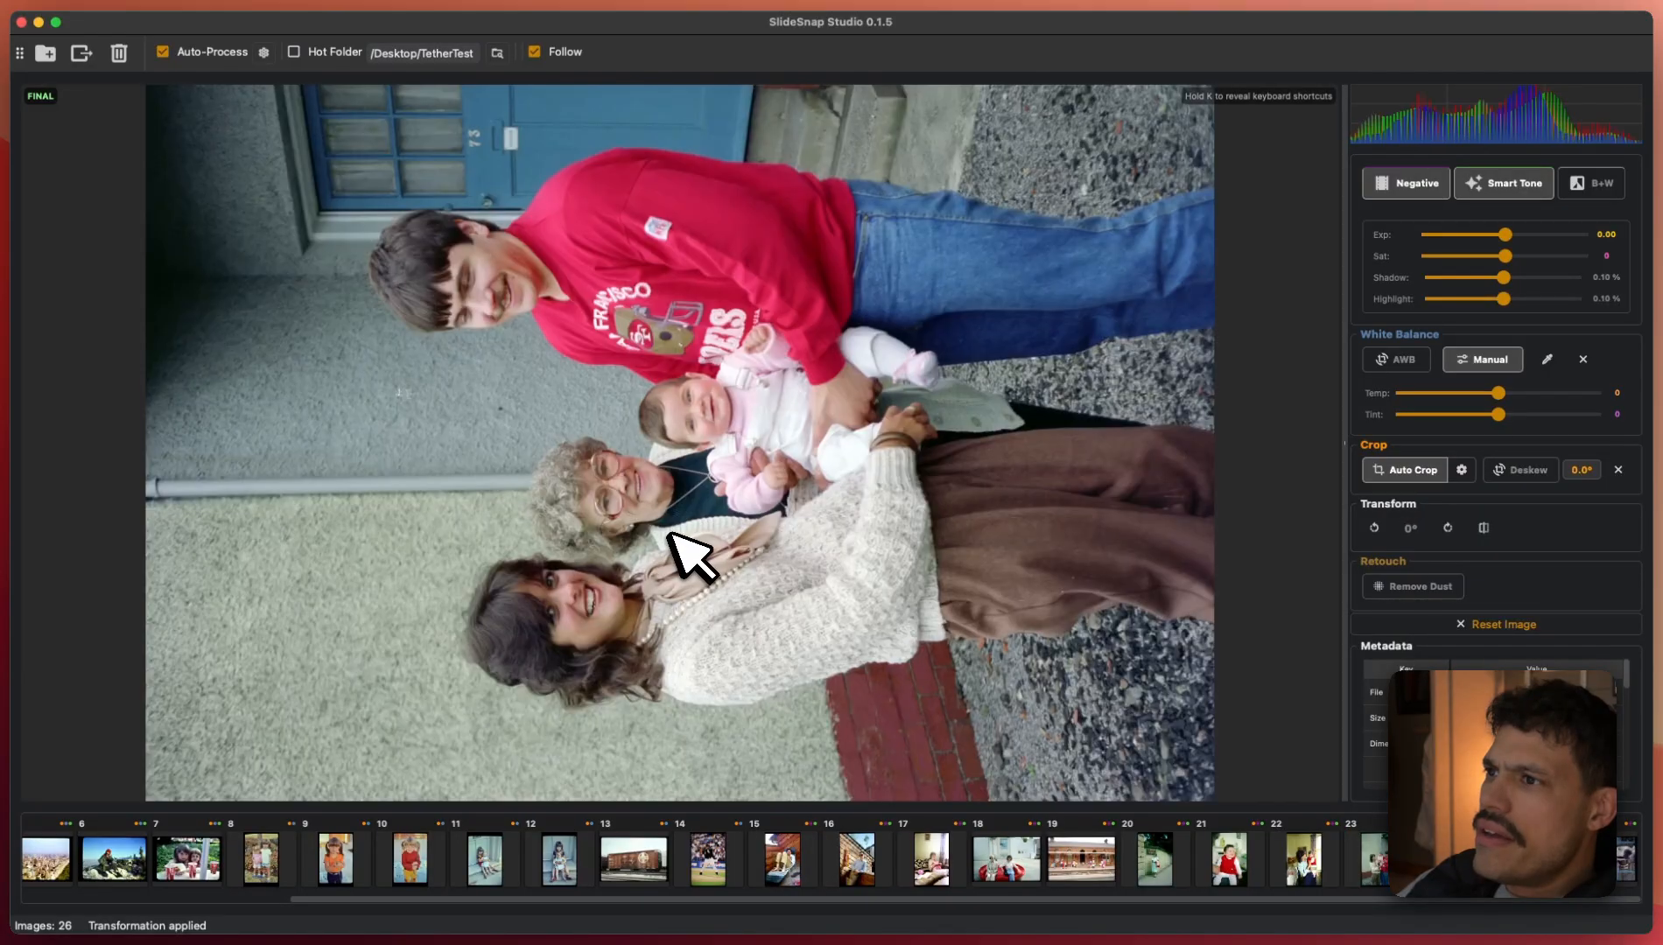
key(w)
key(Right)
key(w)
key(Right)
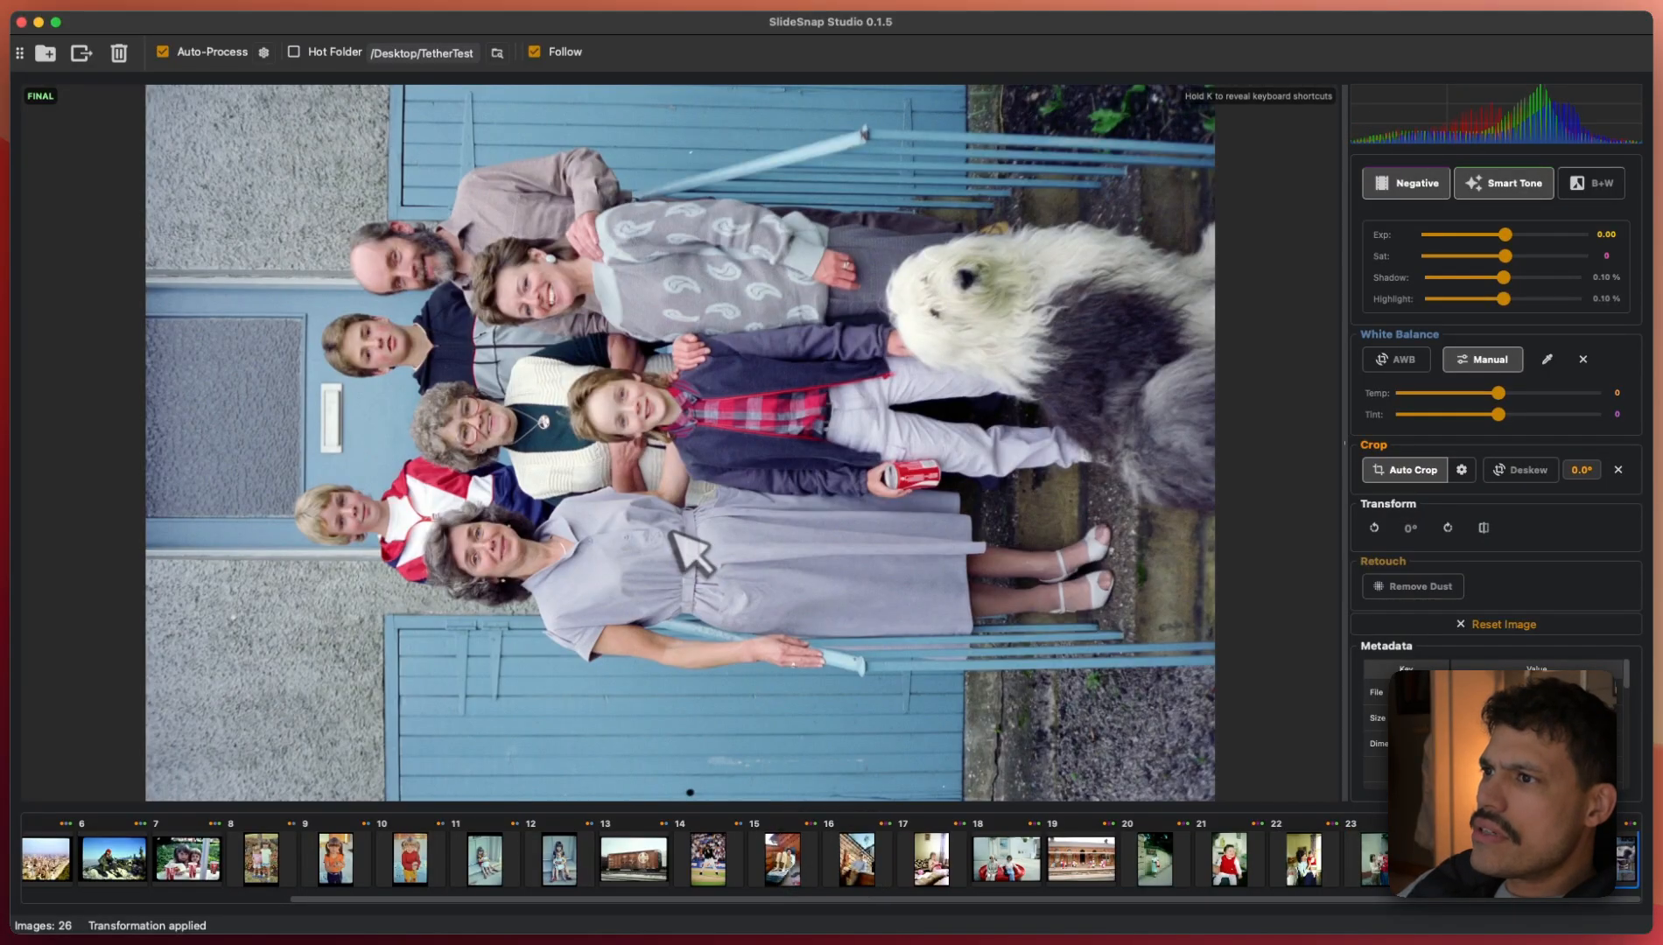
key(w)
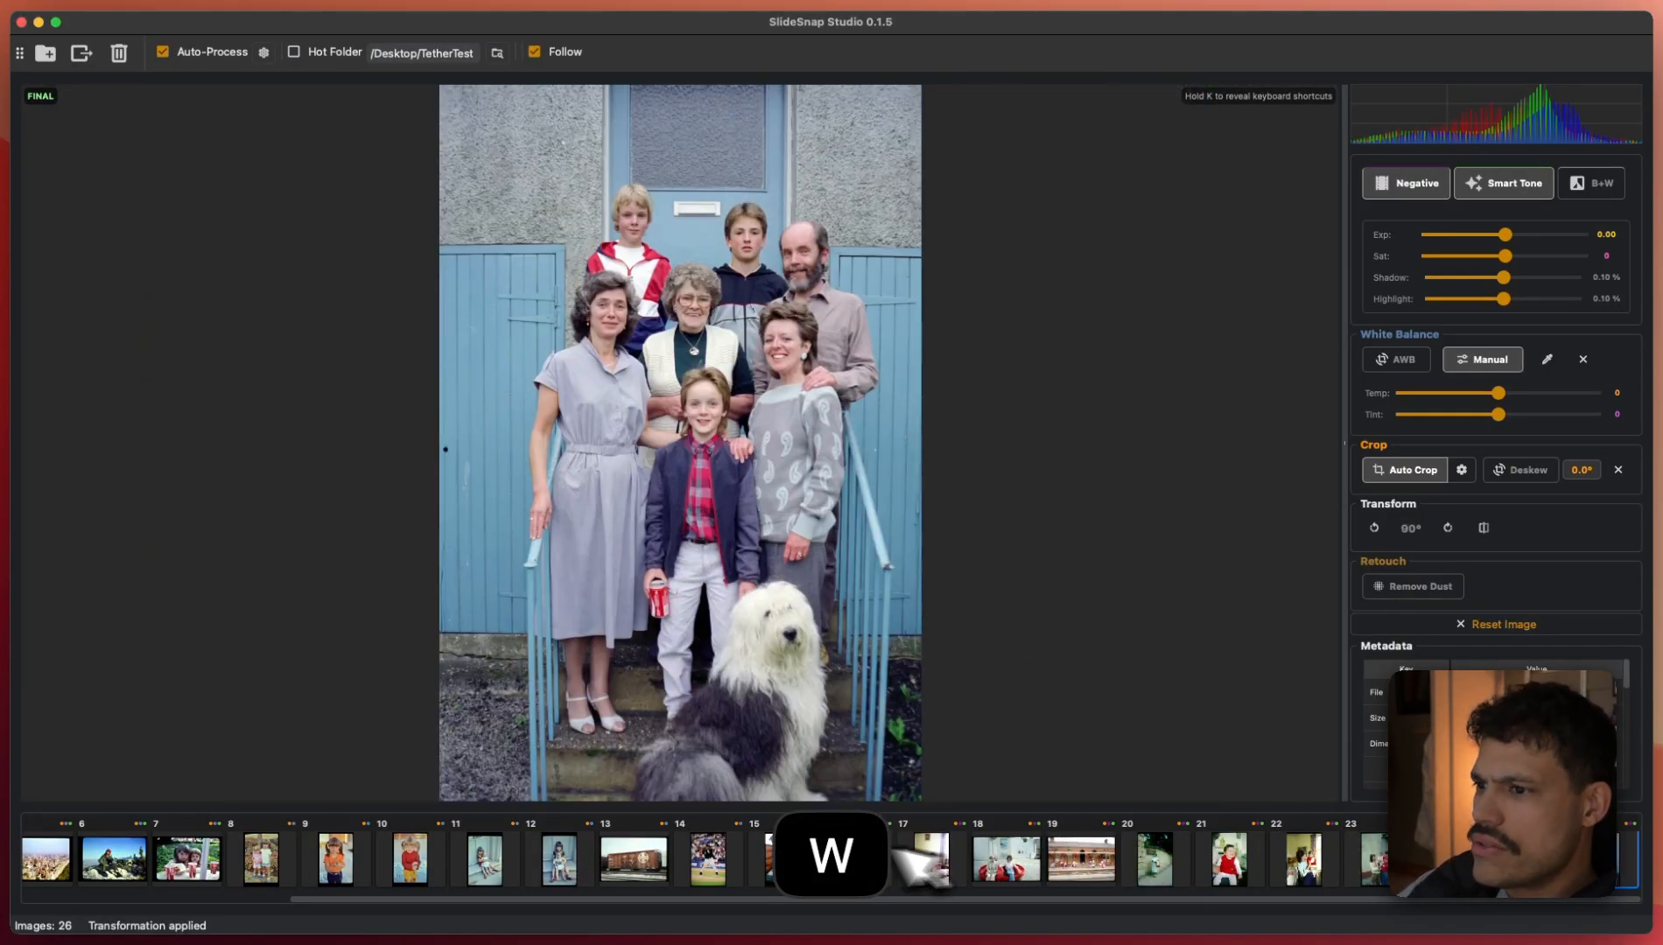
click(655, 863)
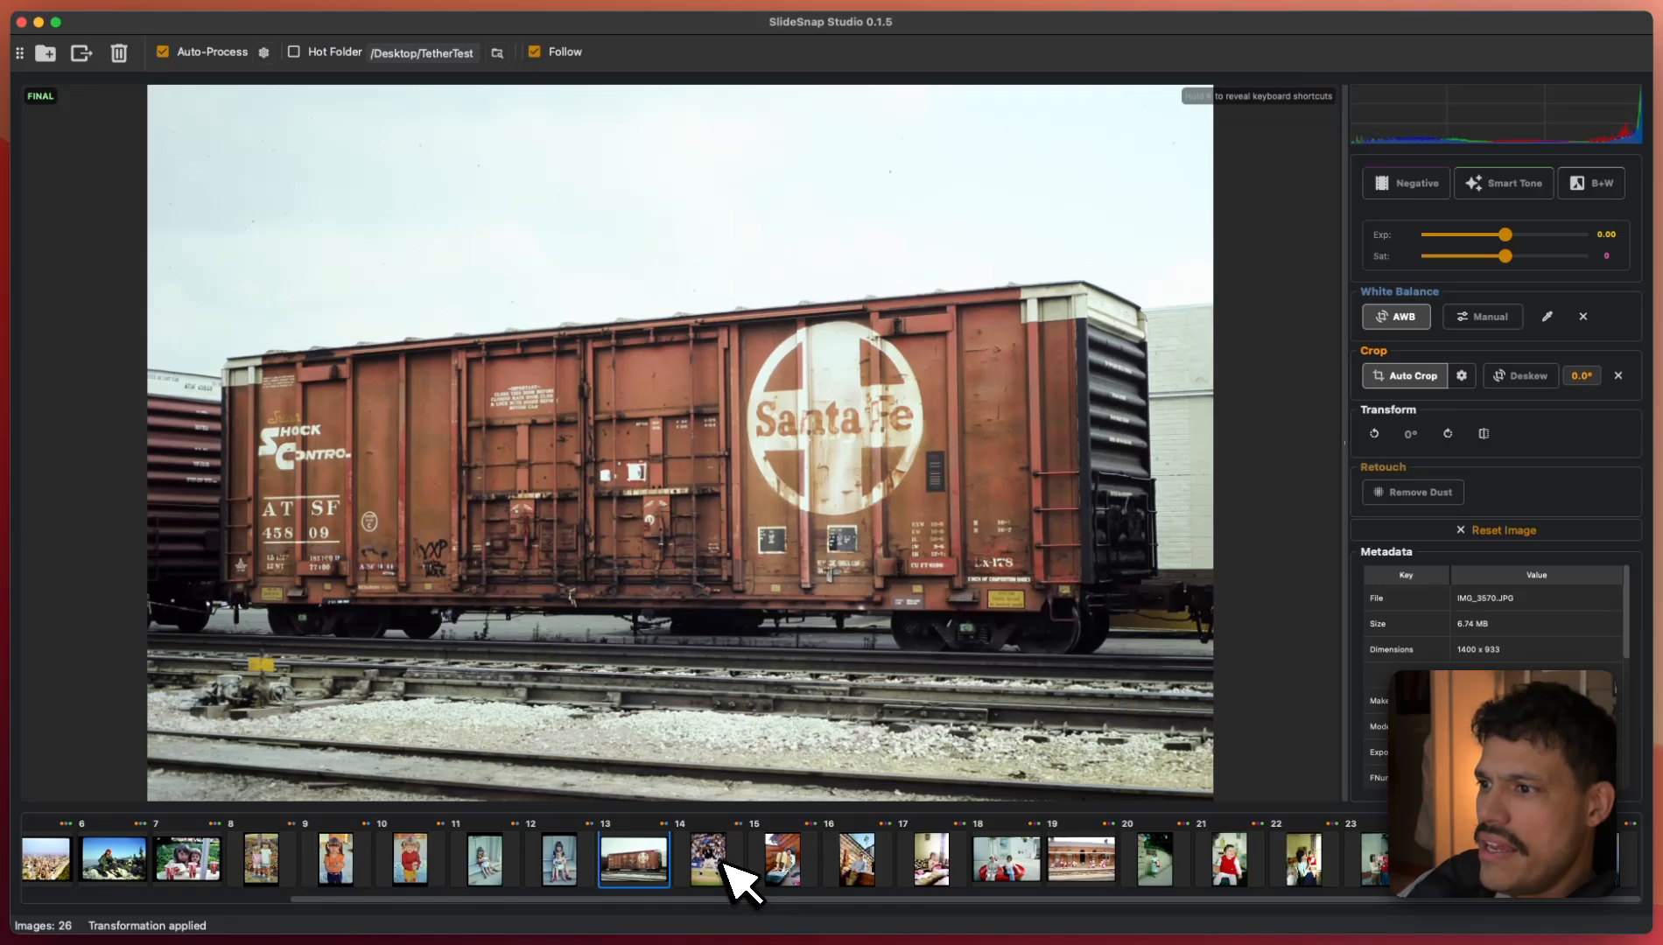
- Step through the photos checking each crop, stopping at photo 22, the woman holding a baby
key(space)
key(space)
key(space)
key(space)
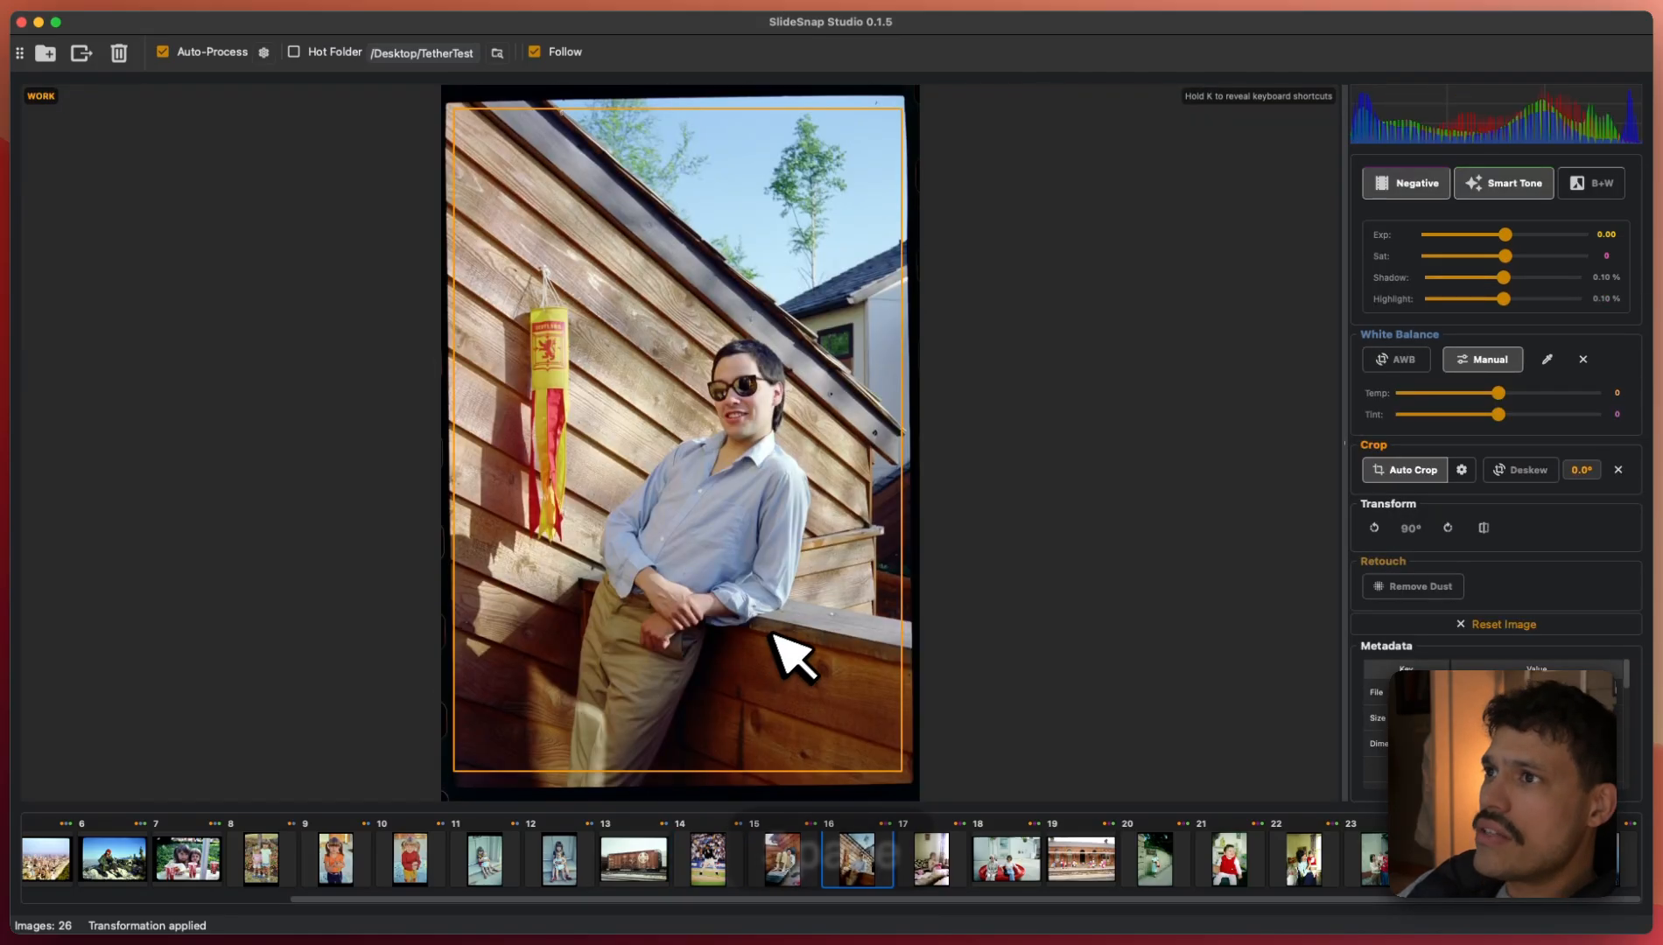
key(space)
key(space)
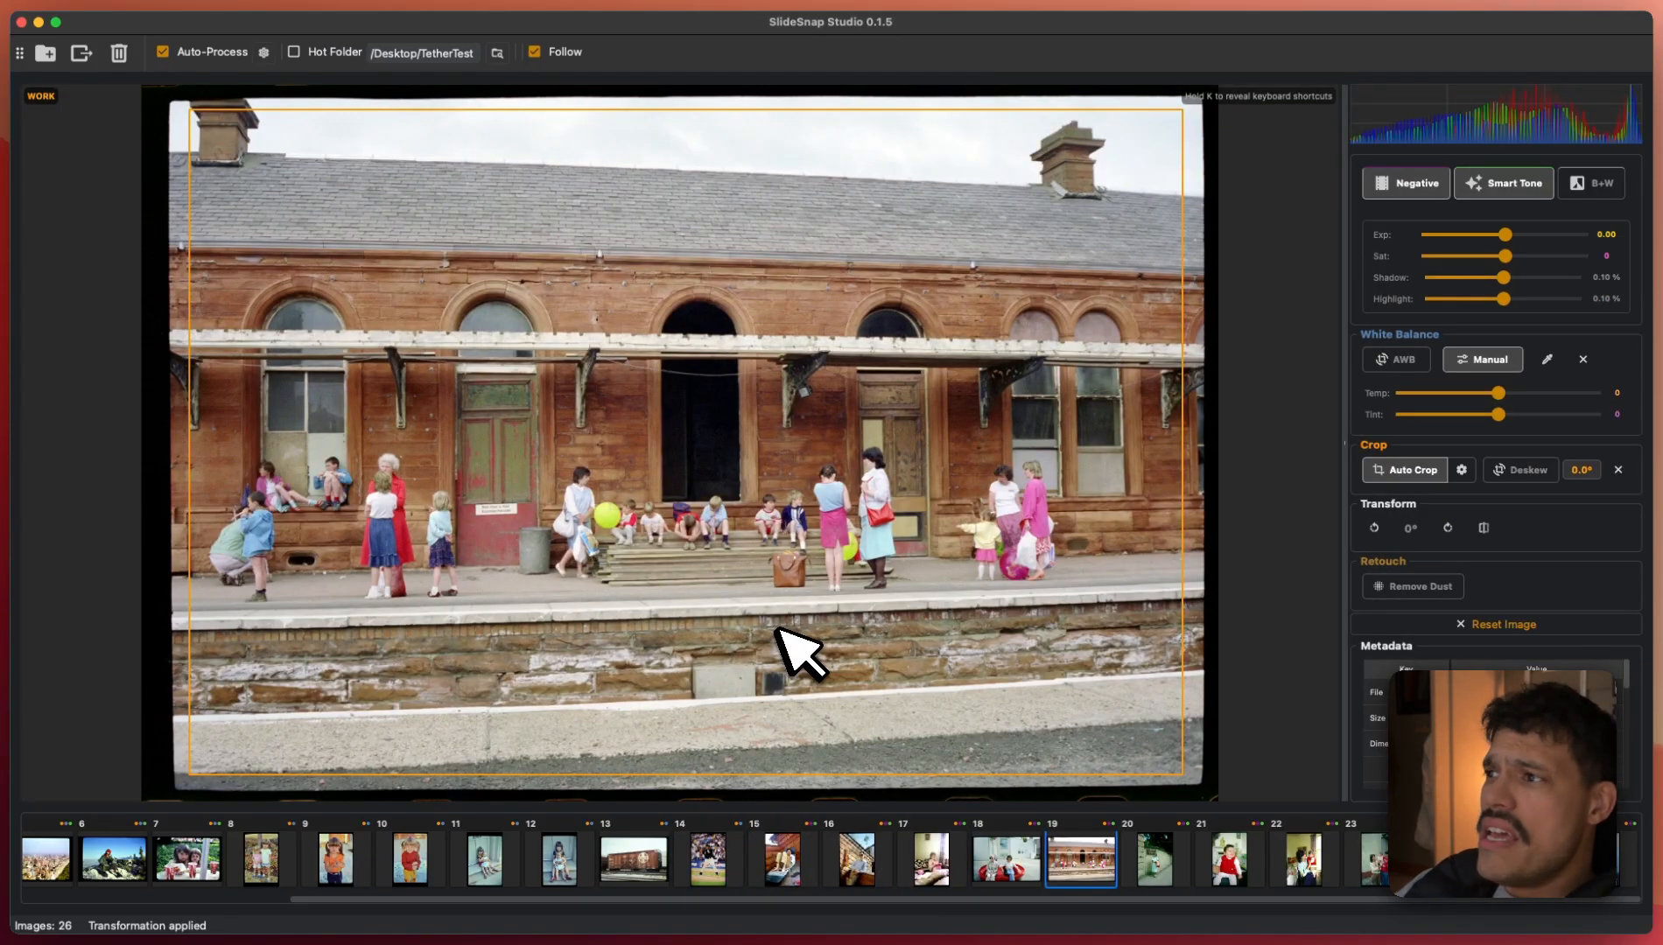
key(space)
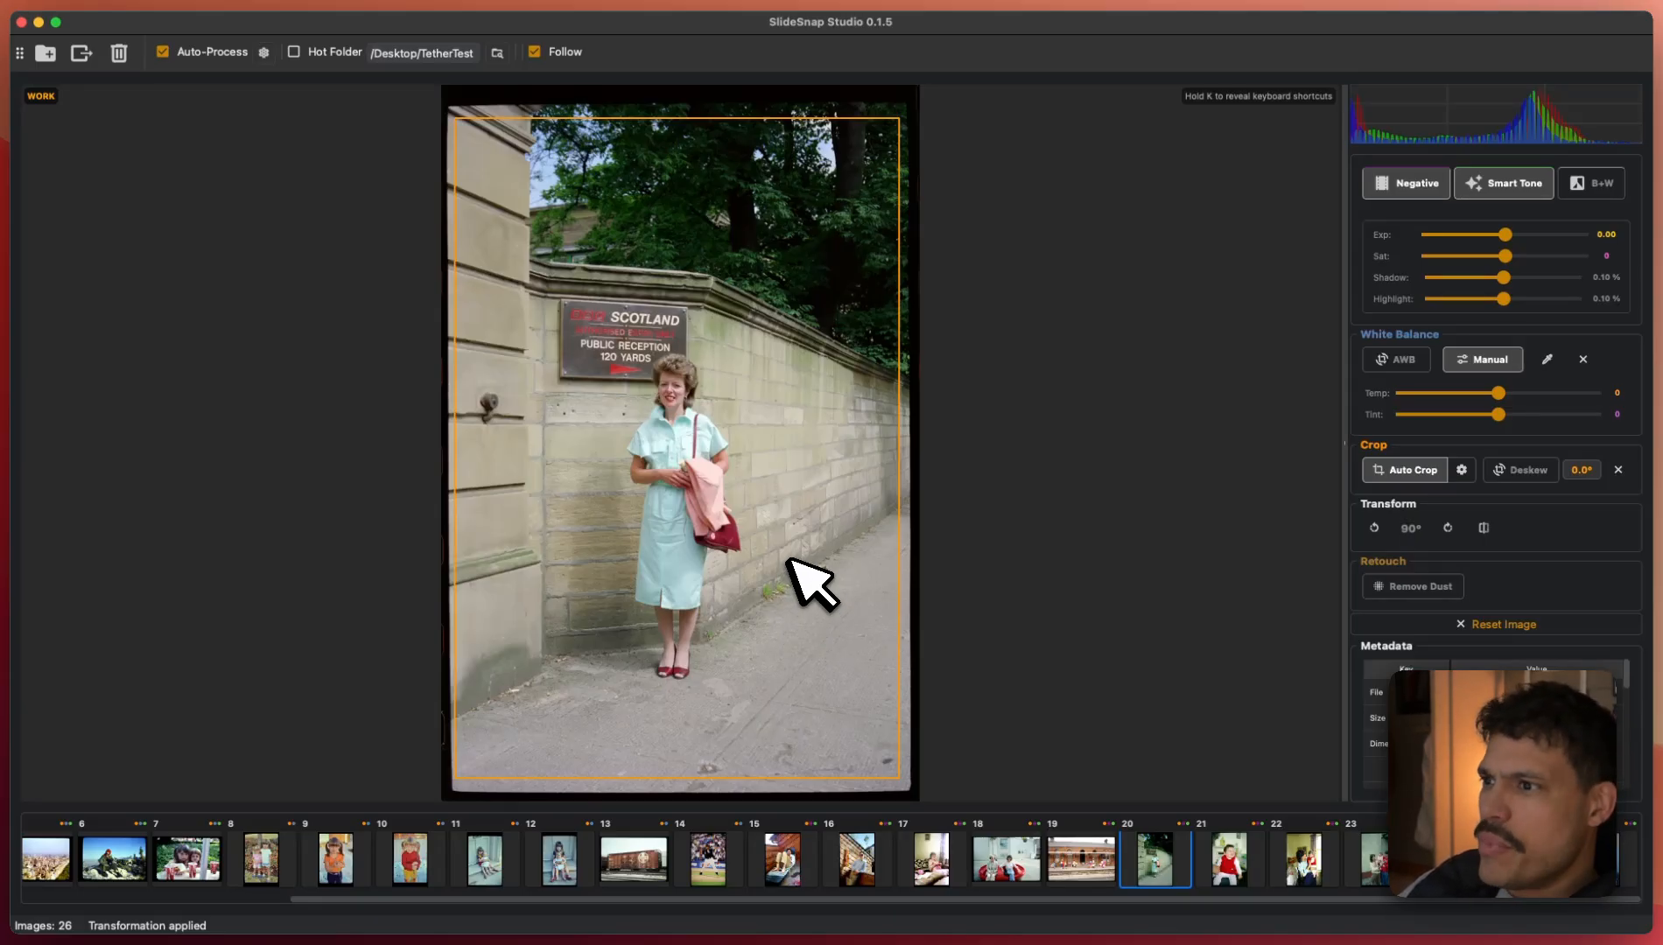
key(space)
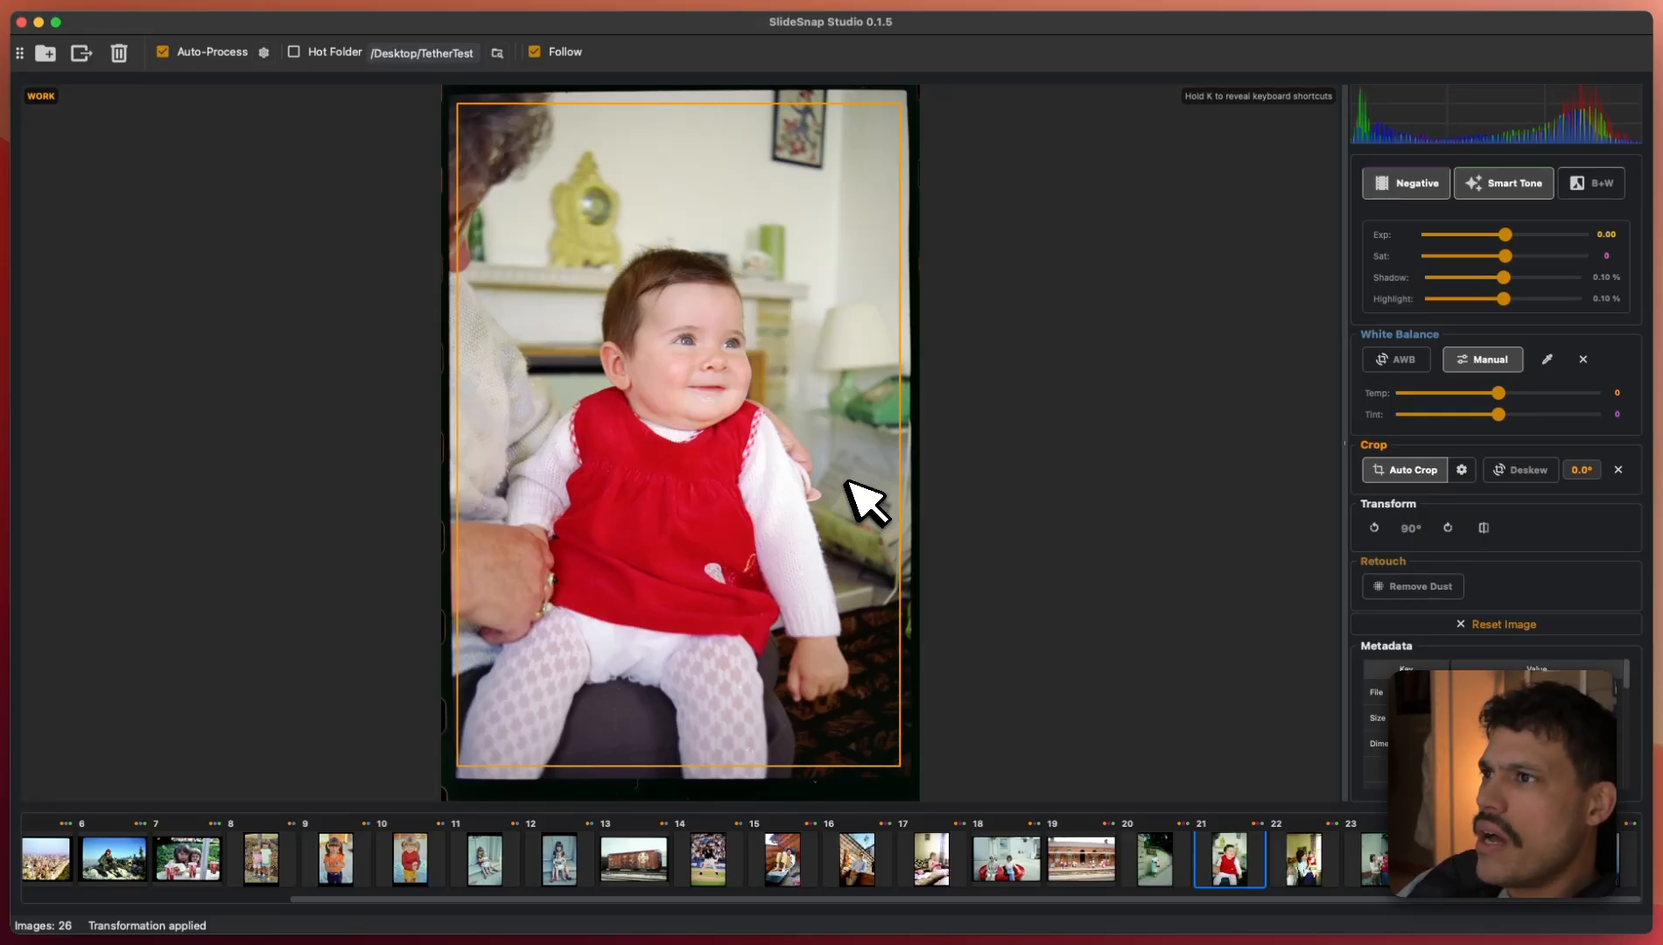
key(Right)
mouse_move(838, 103)
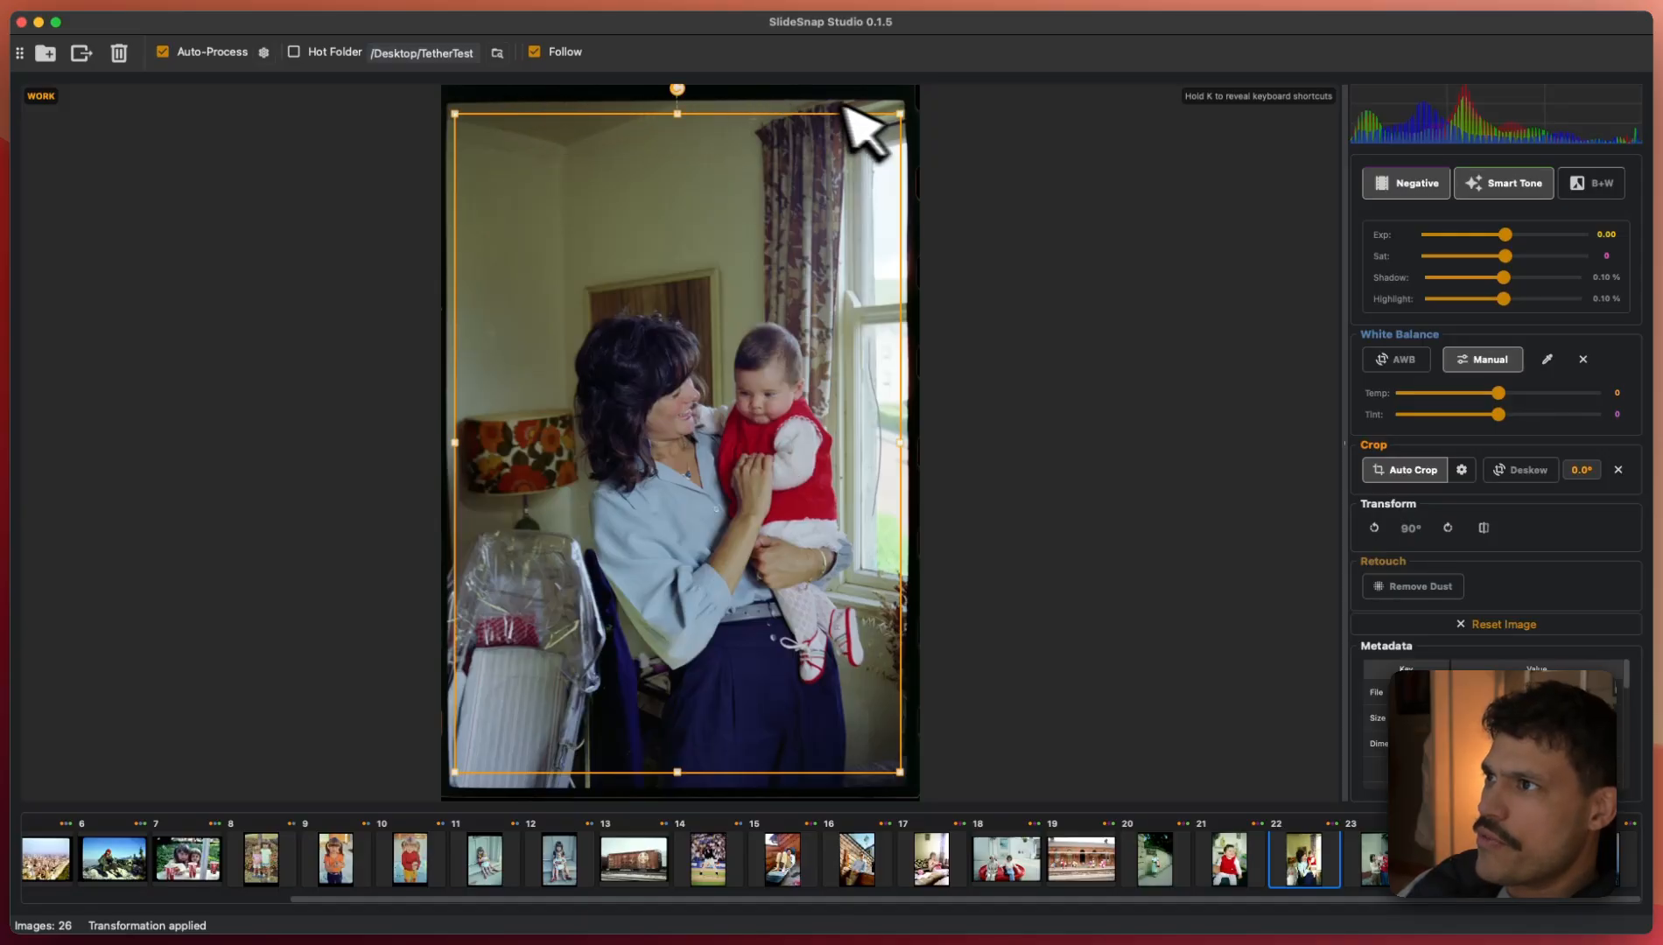
key(Right)
key(Right)
key(Right)
key(Right)
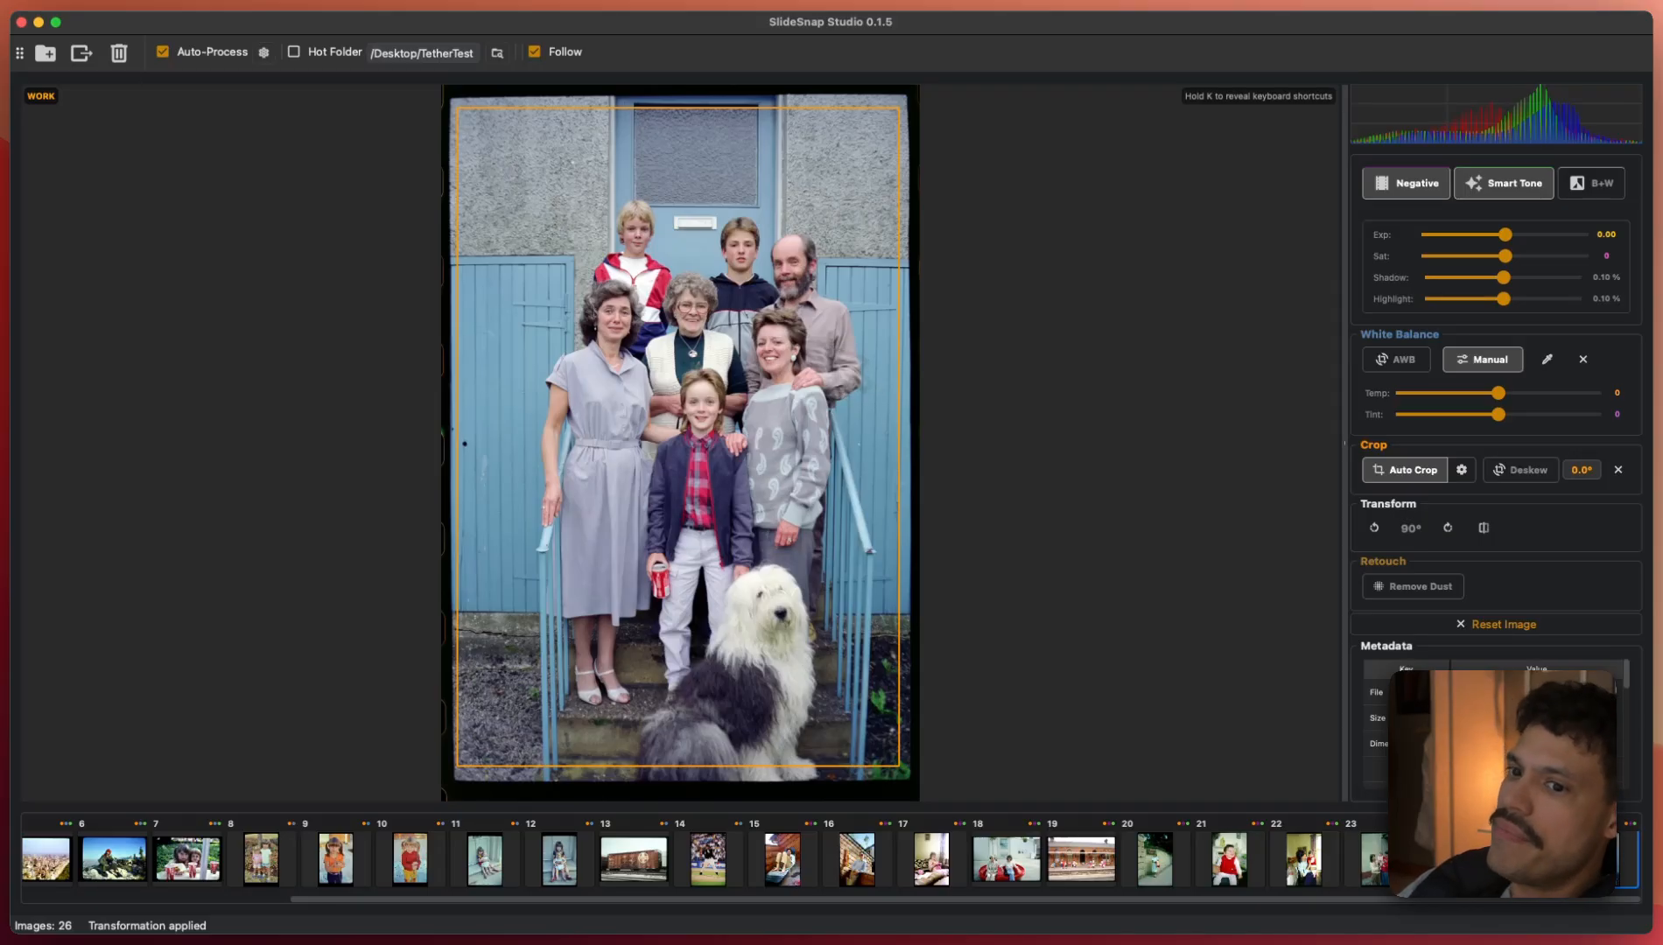
key(Right)
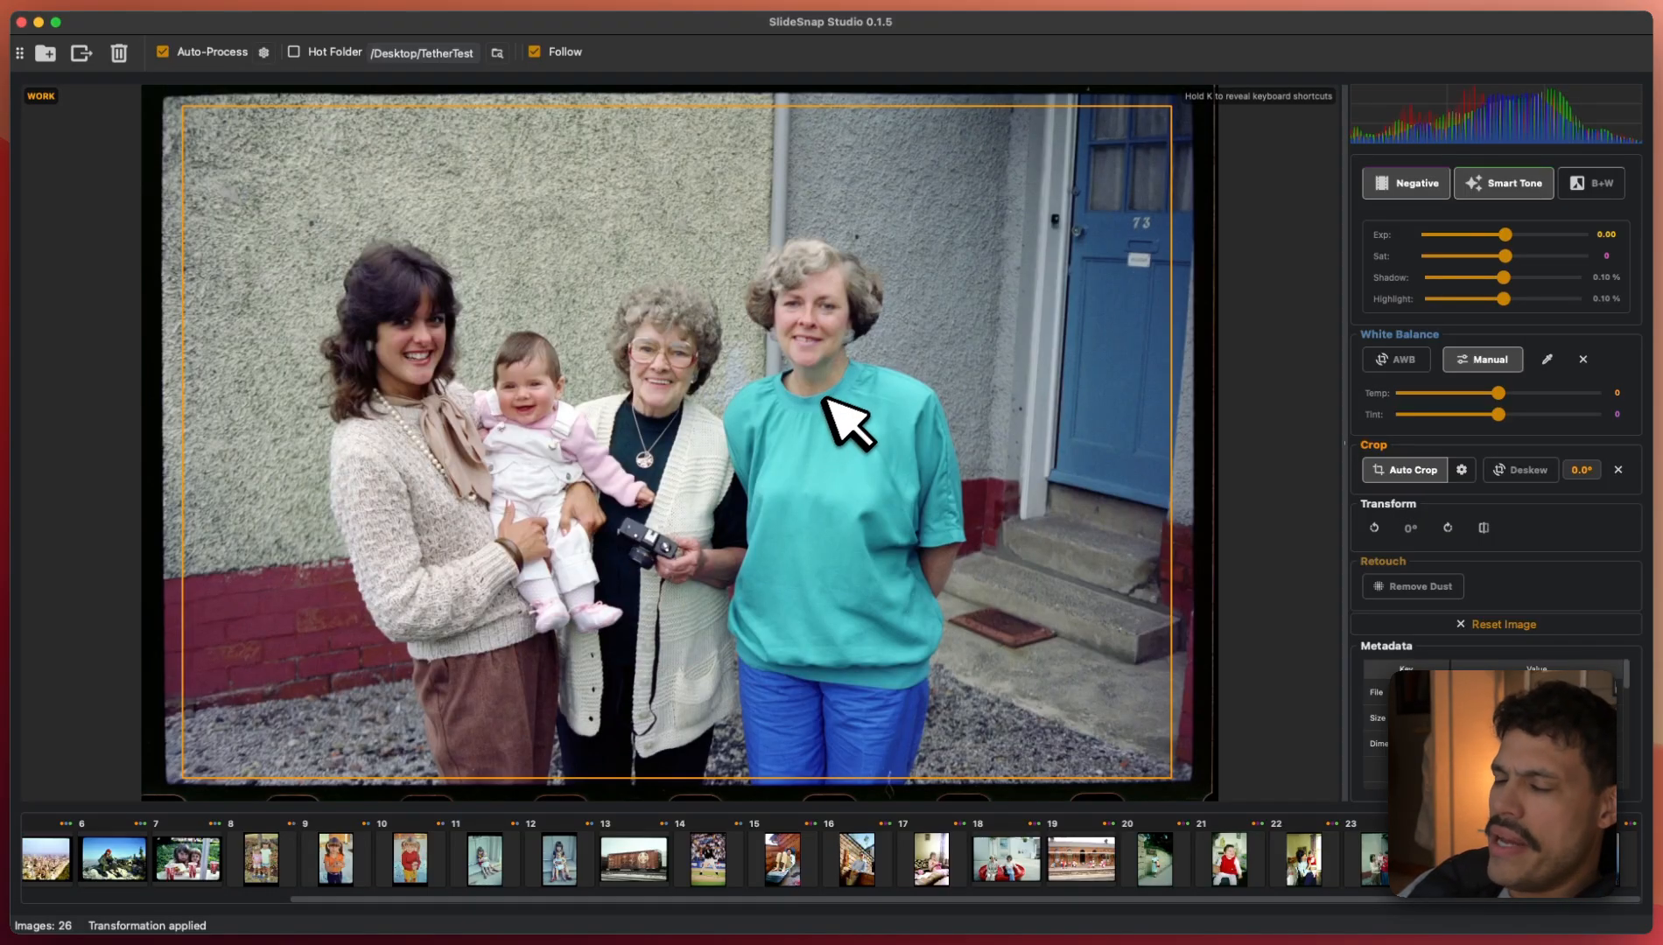
key(Right)
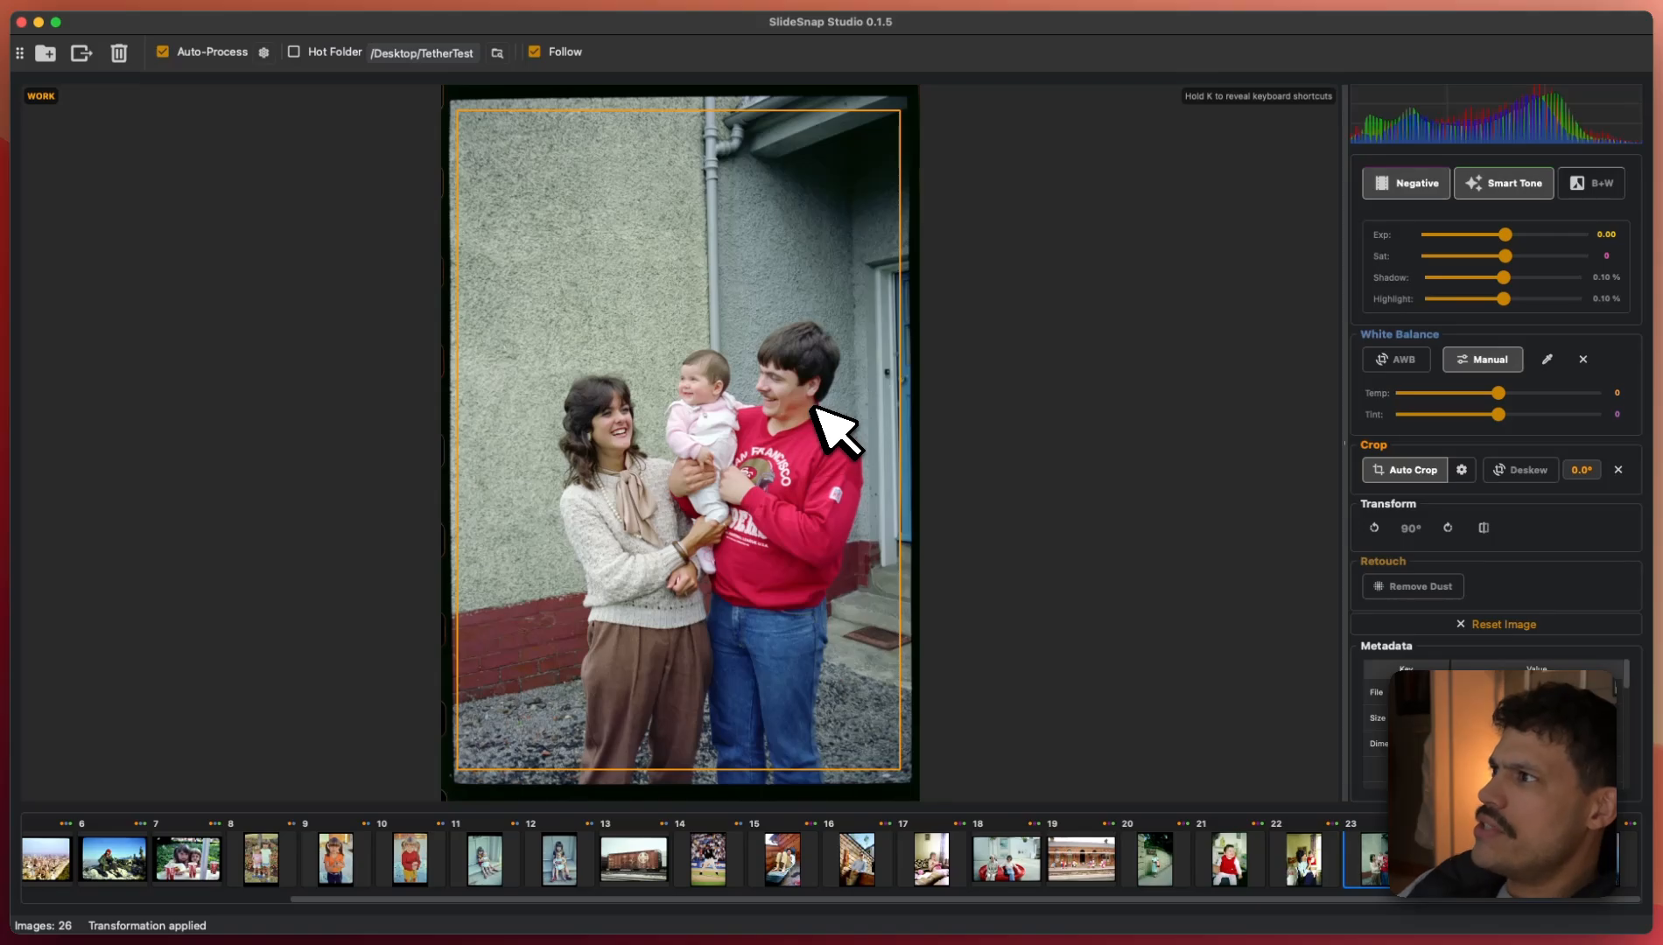
key(Left)
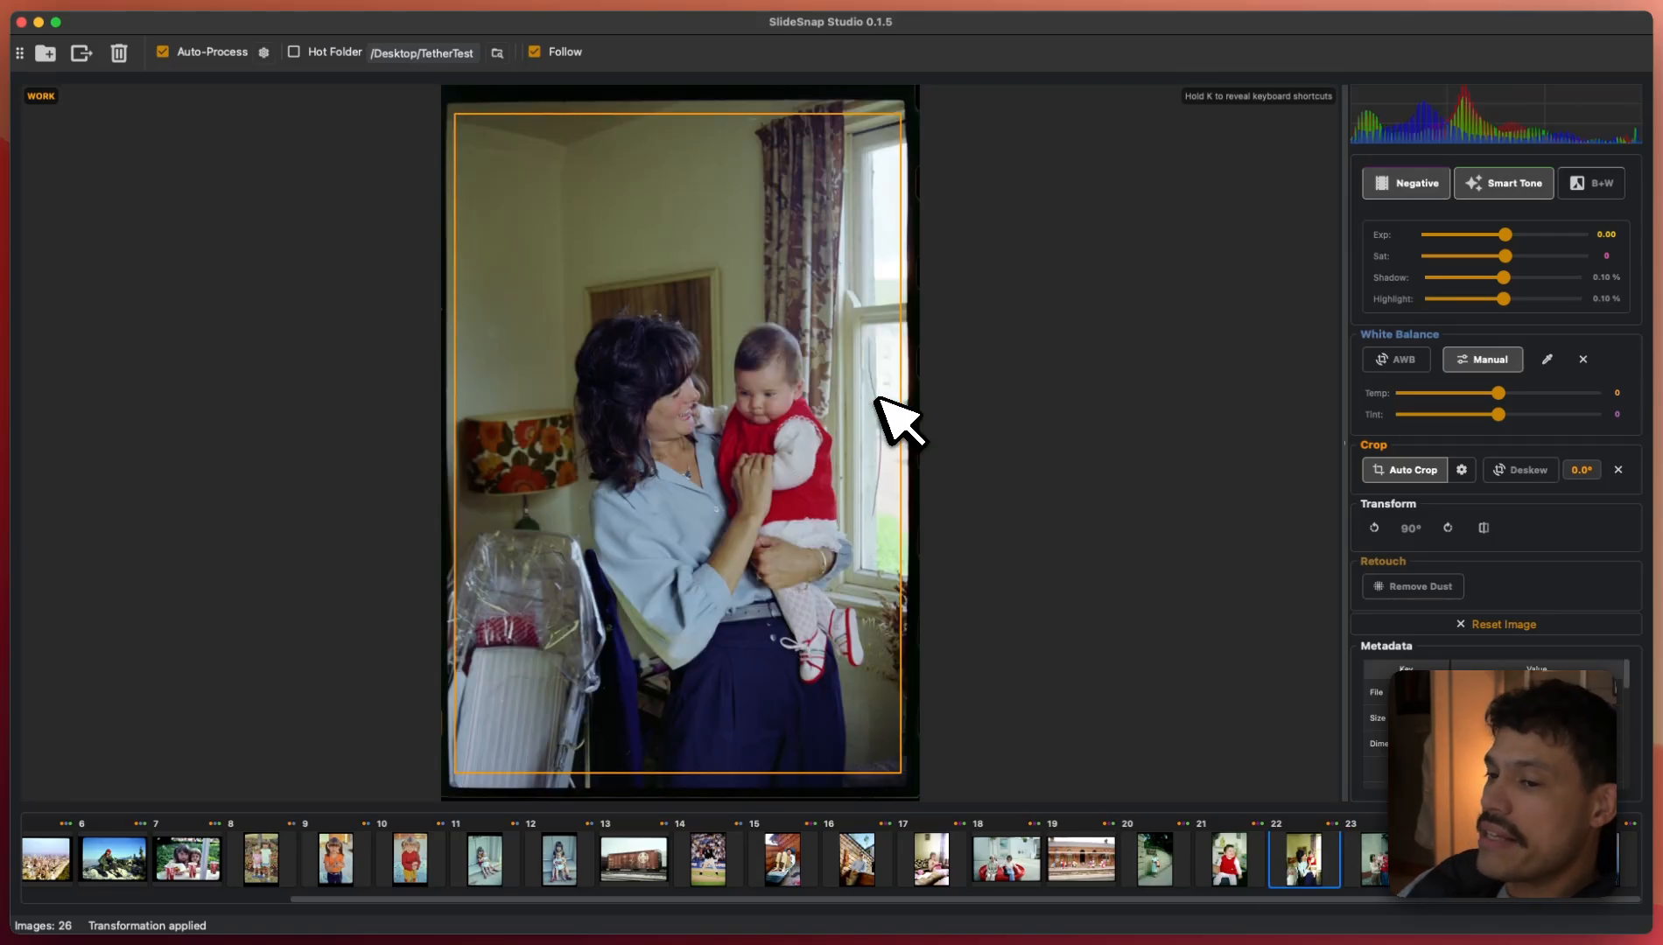
key(Right)
key(Left)
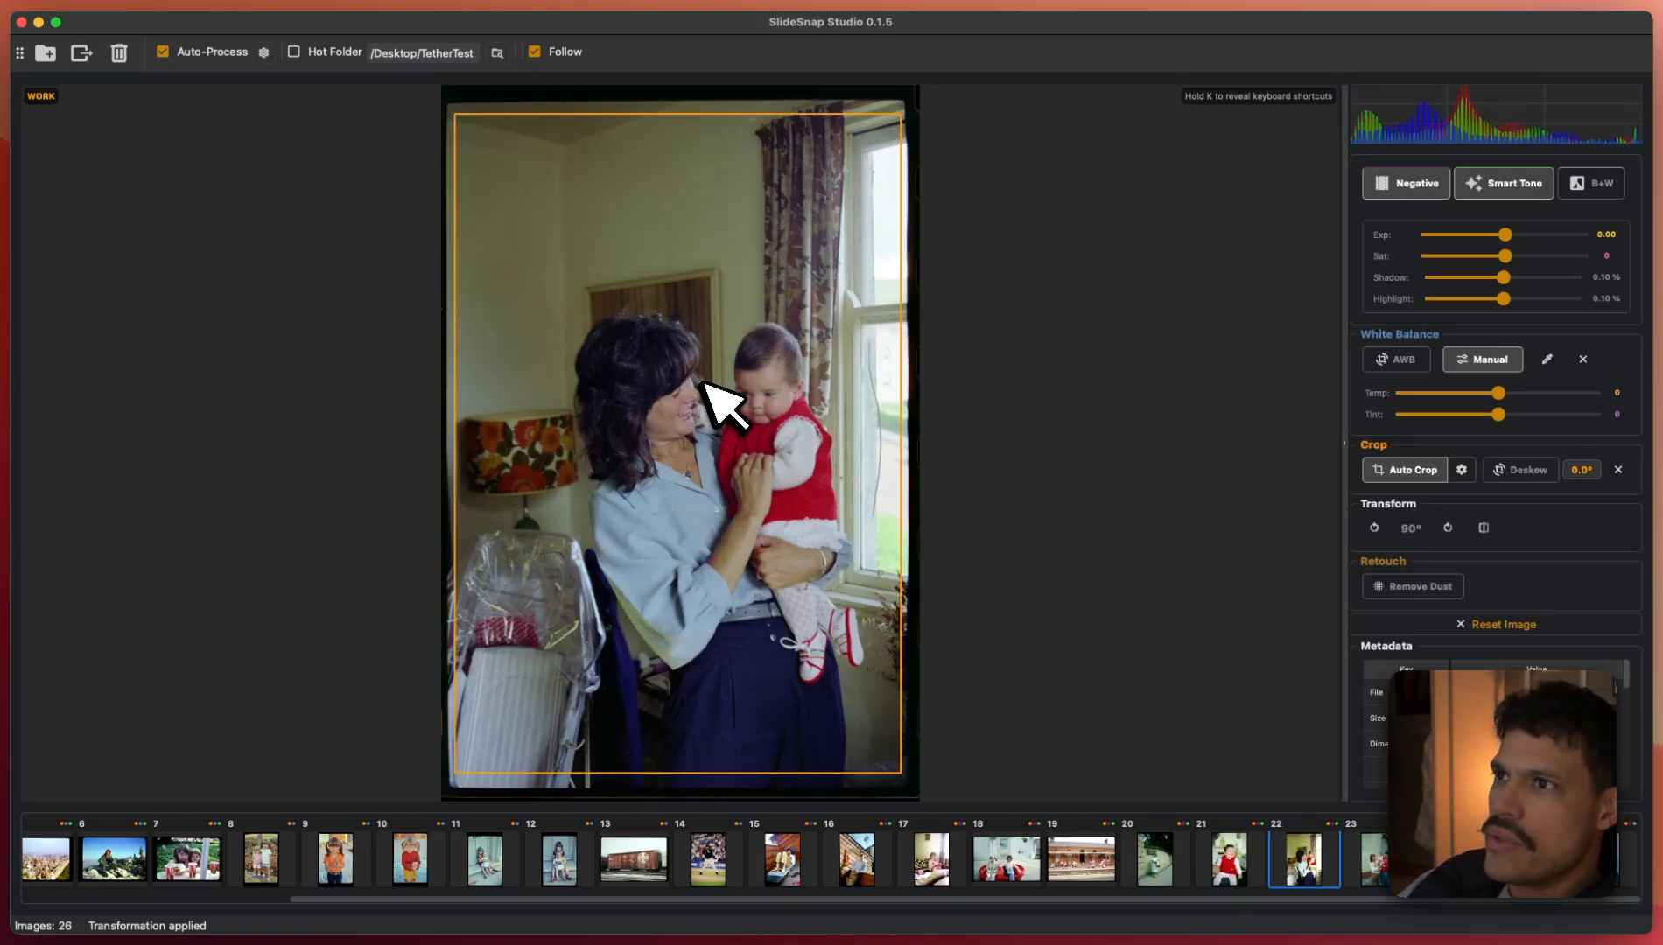
- Redraw photo 22's crop around the woman and baby and paste that crop onto photo 23
drag(454, 112, 895, 772)
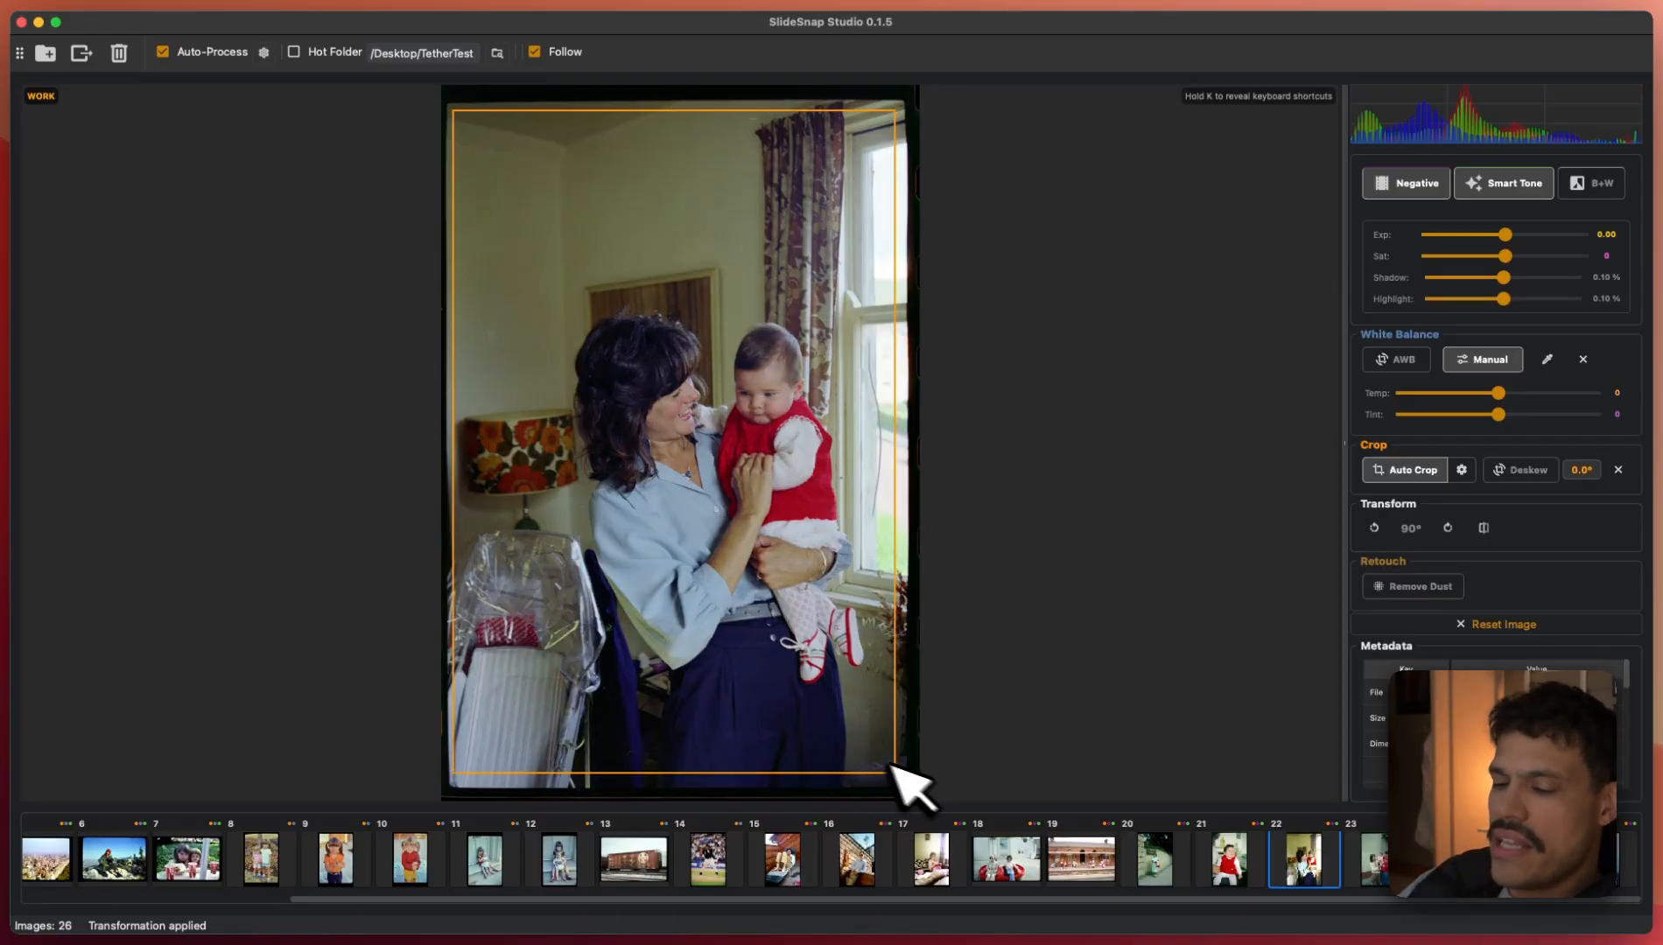
key(cmd+c)
key(Right)
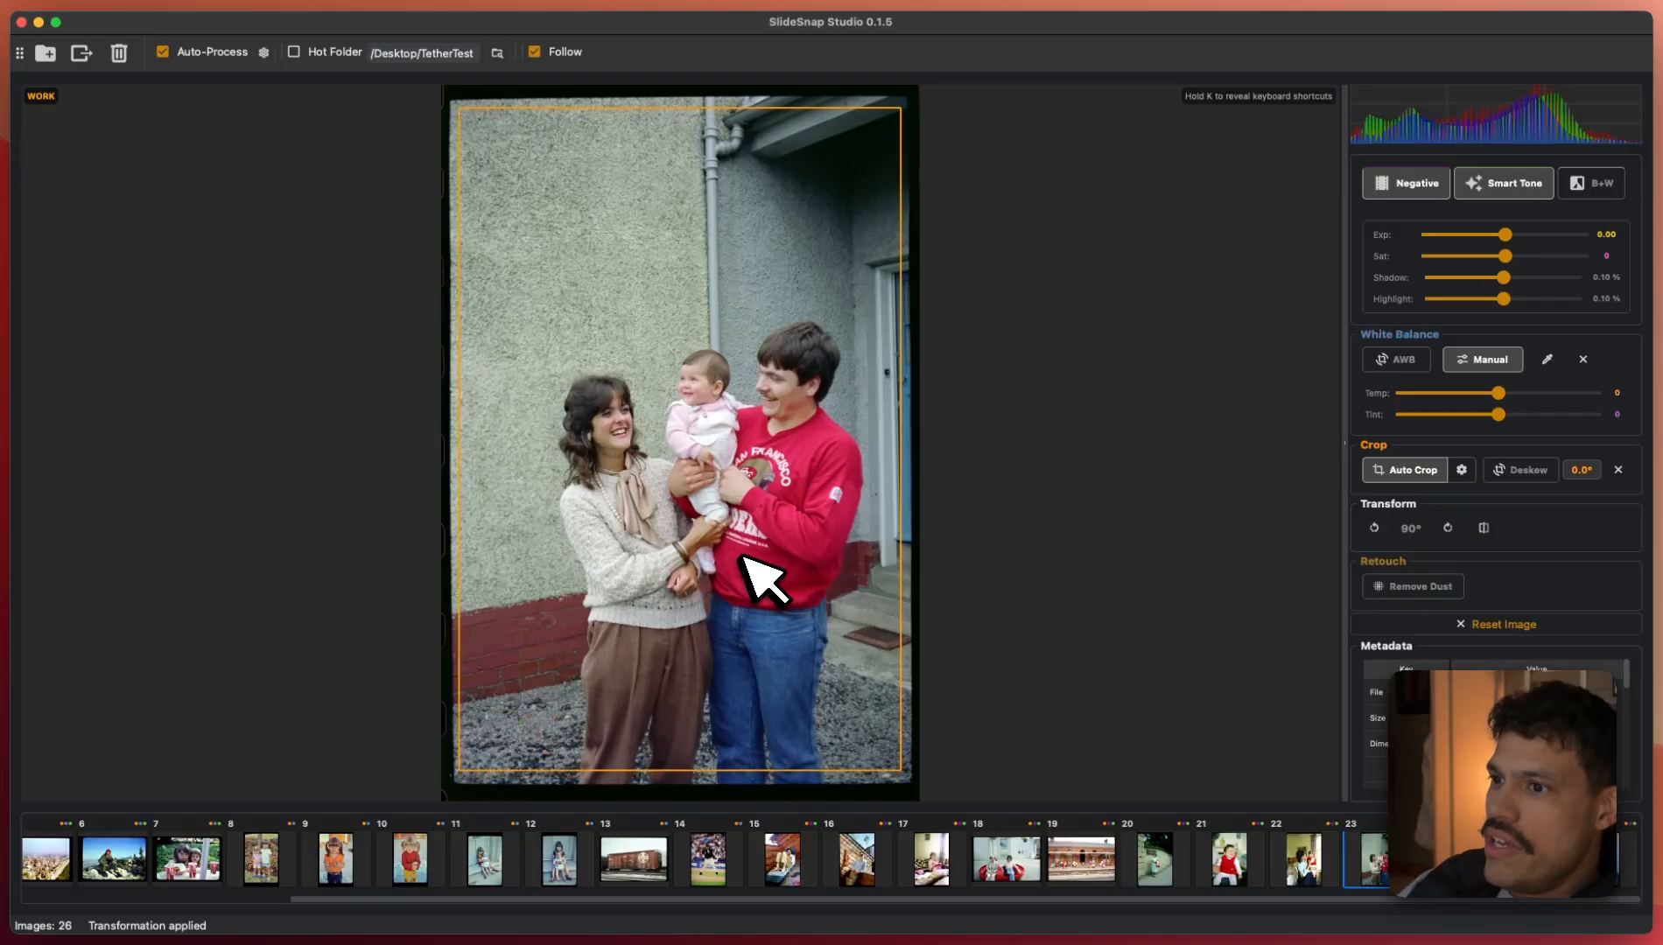
key(v)
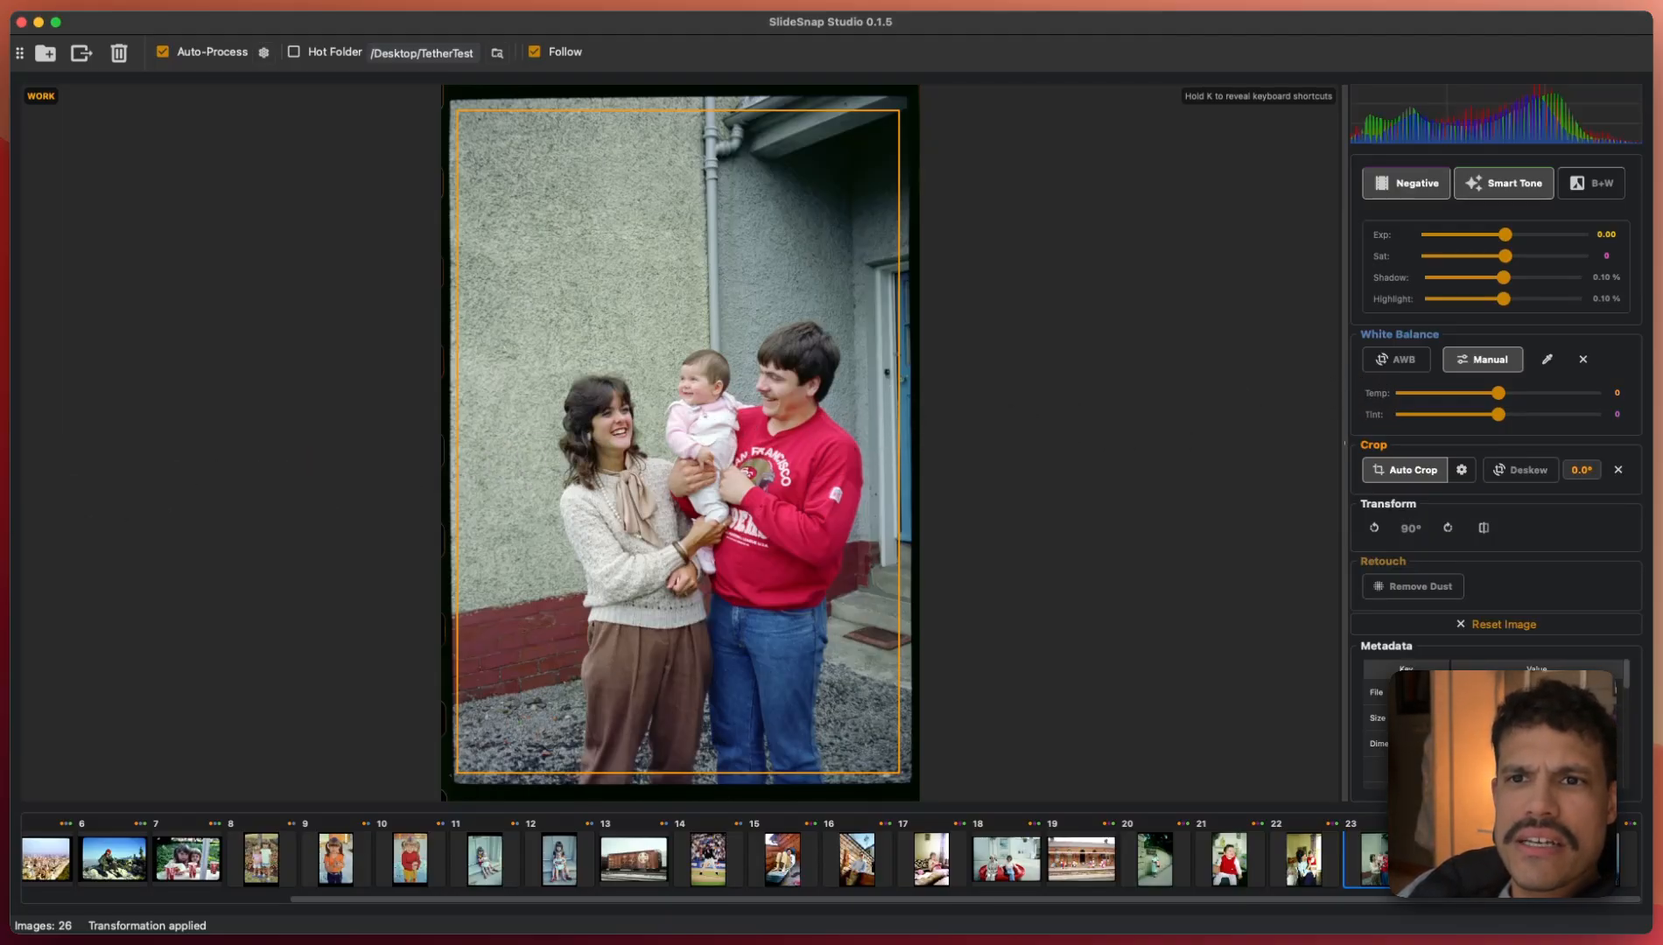
key(super+Tab)
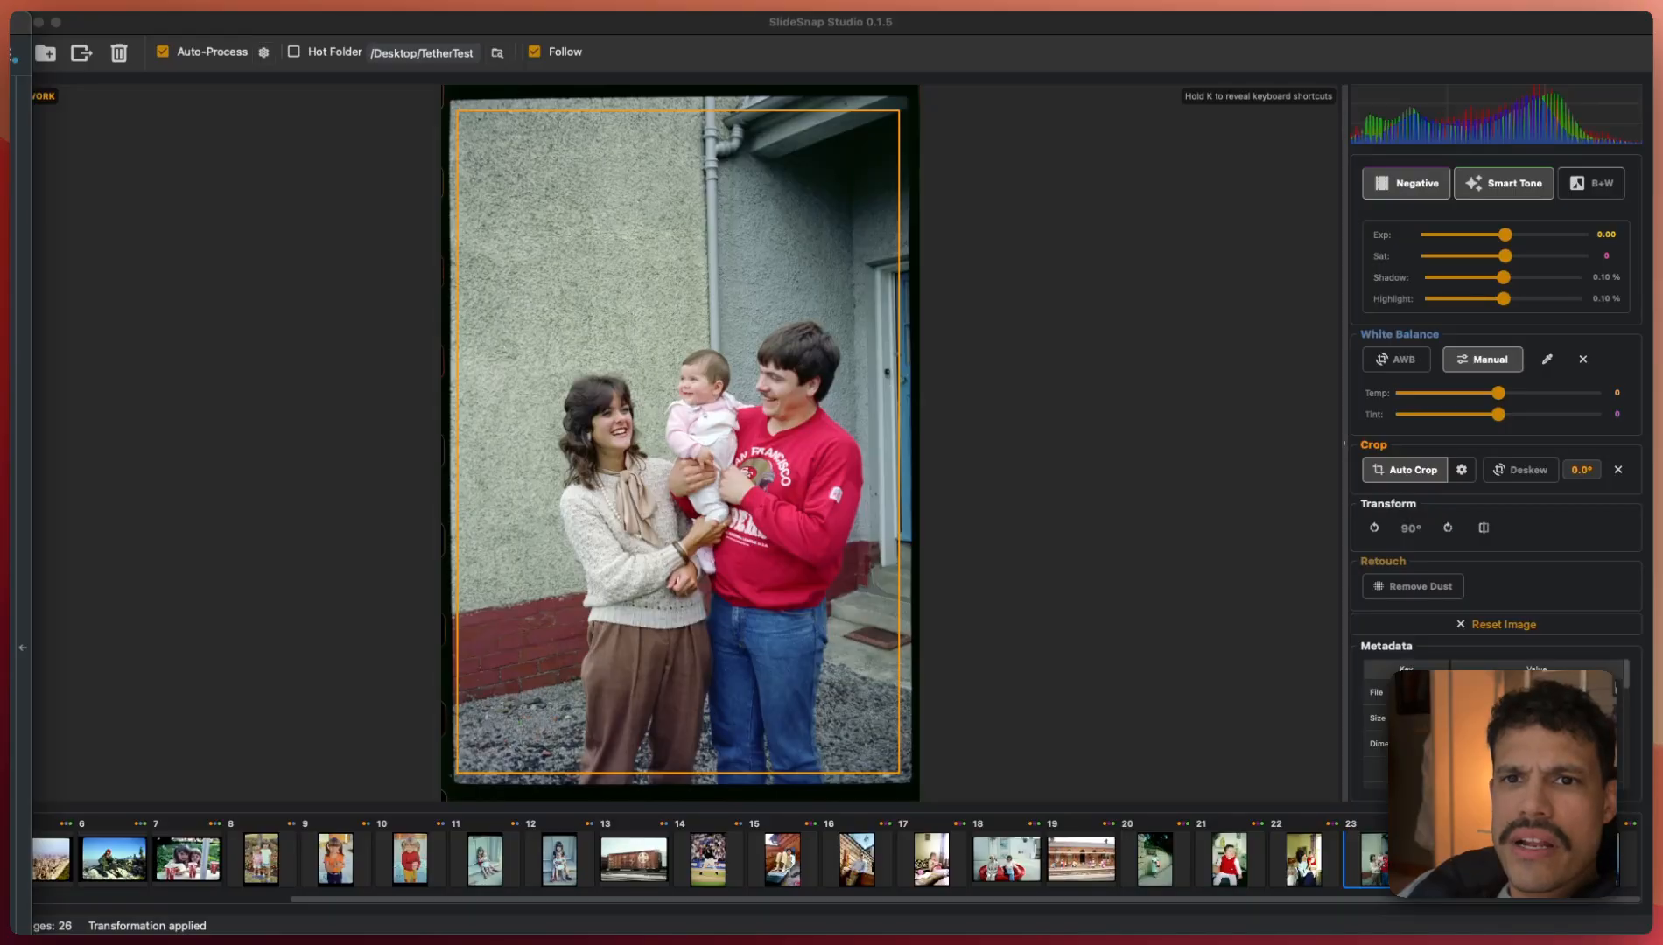
- Select all 26 images, review the JPG Export Images settings, and cancel without exporting
click(386, 589)
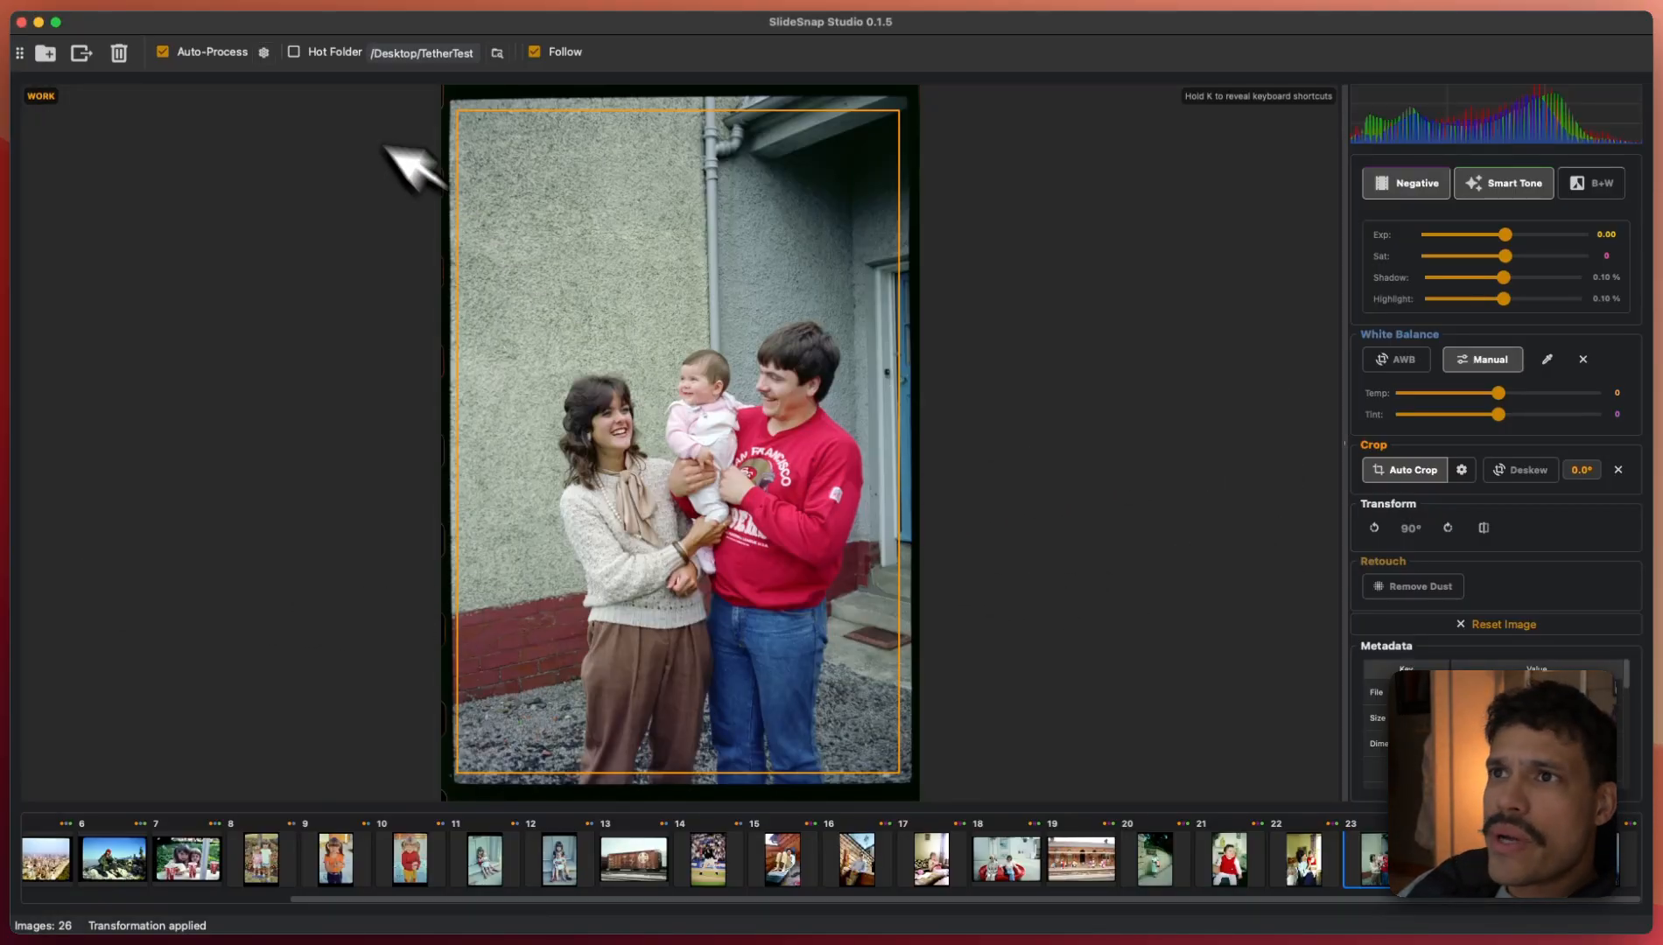
key(super+a)
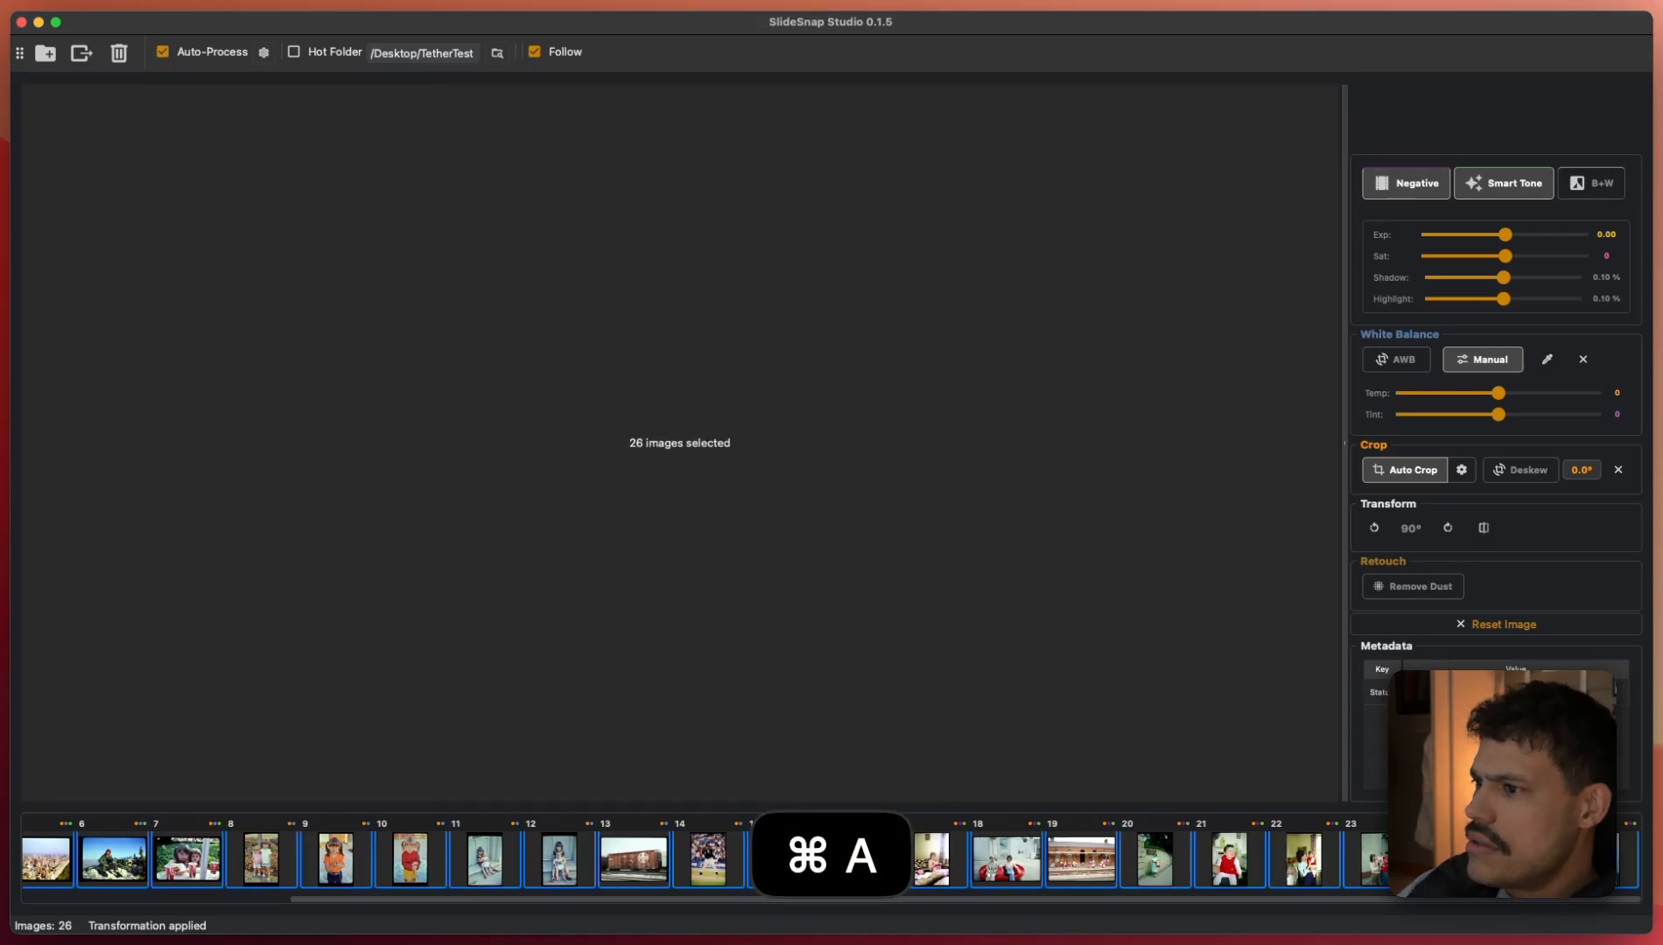
click(83, 51)
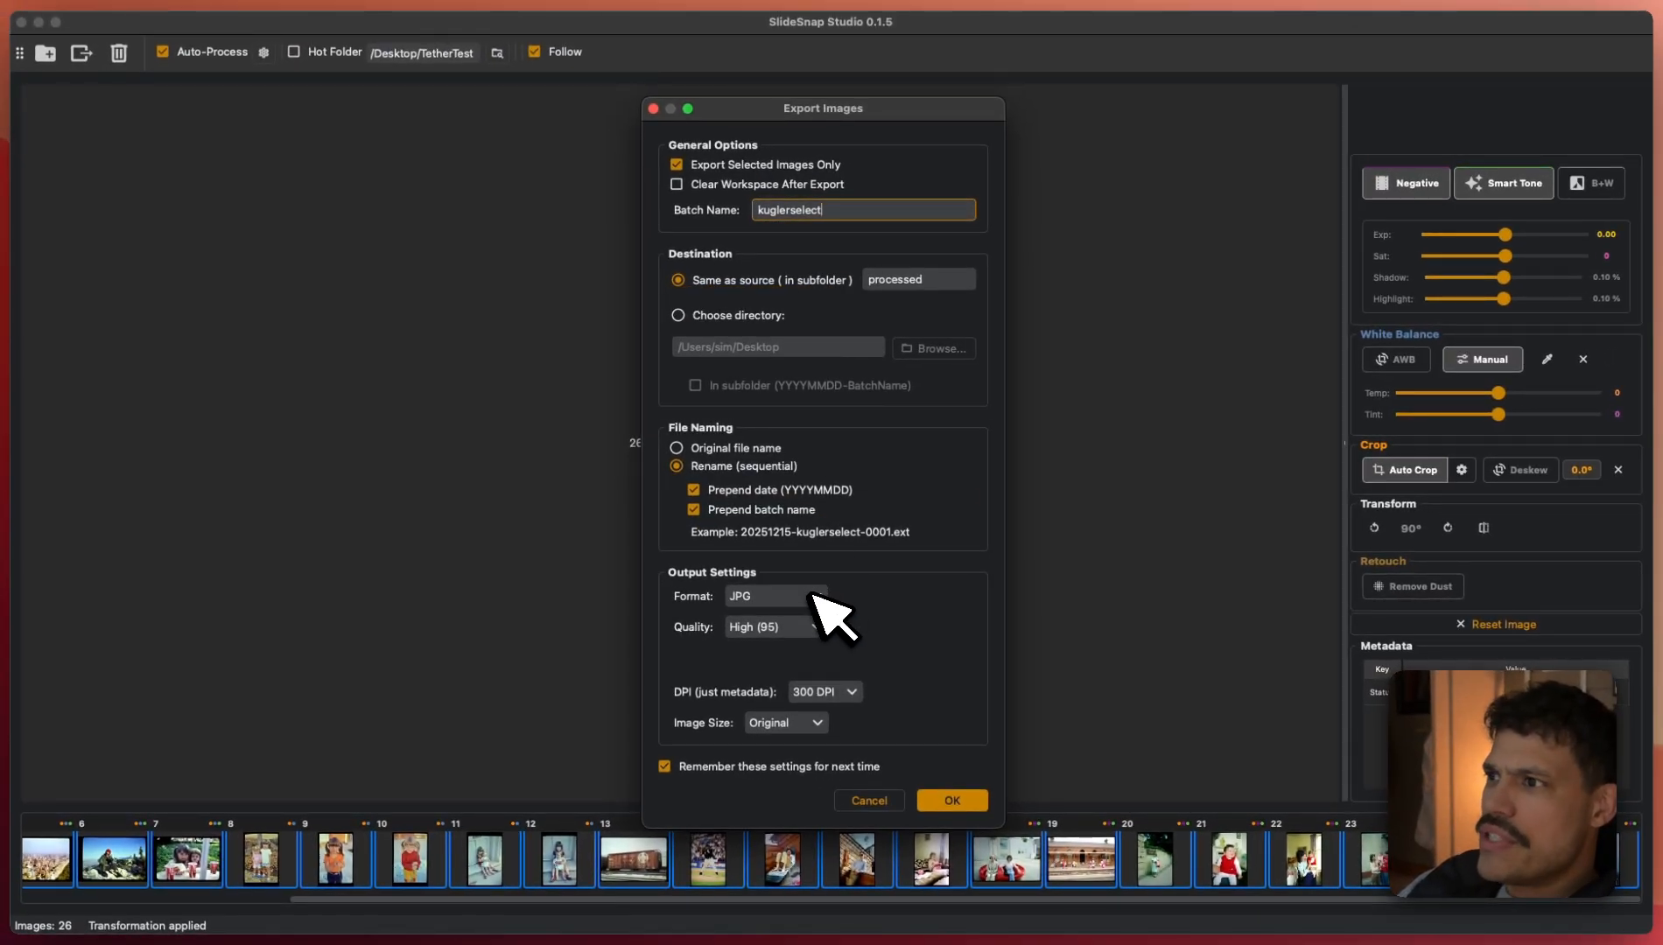
click(867, 799)
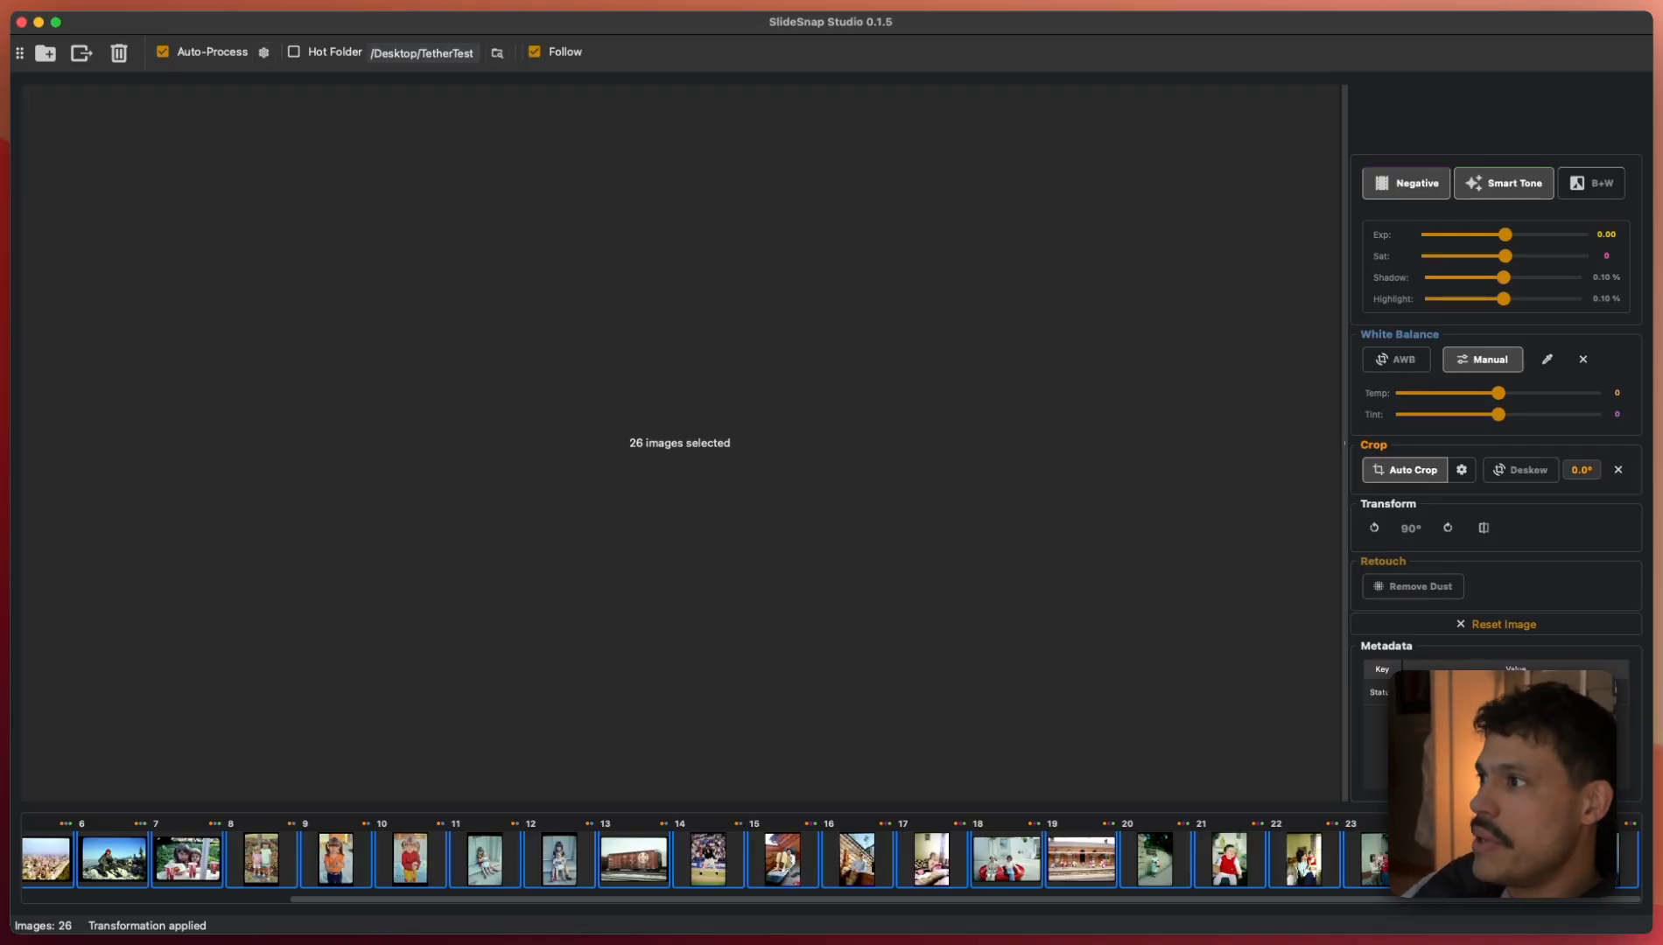
click(636, 862)
- Open photo 17, the woman knitting on a sofa, and confirm its crop frame is correct
click(930, 862)
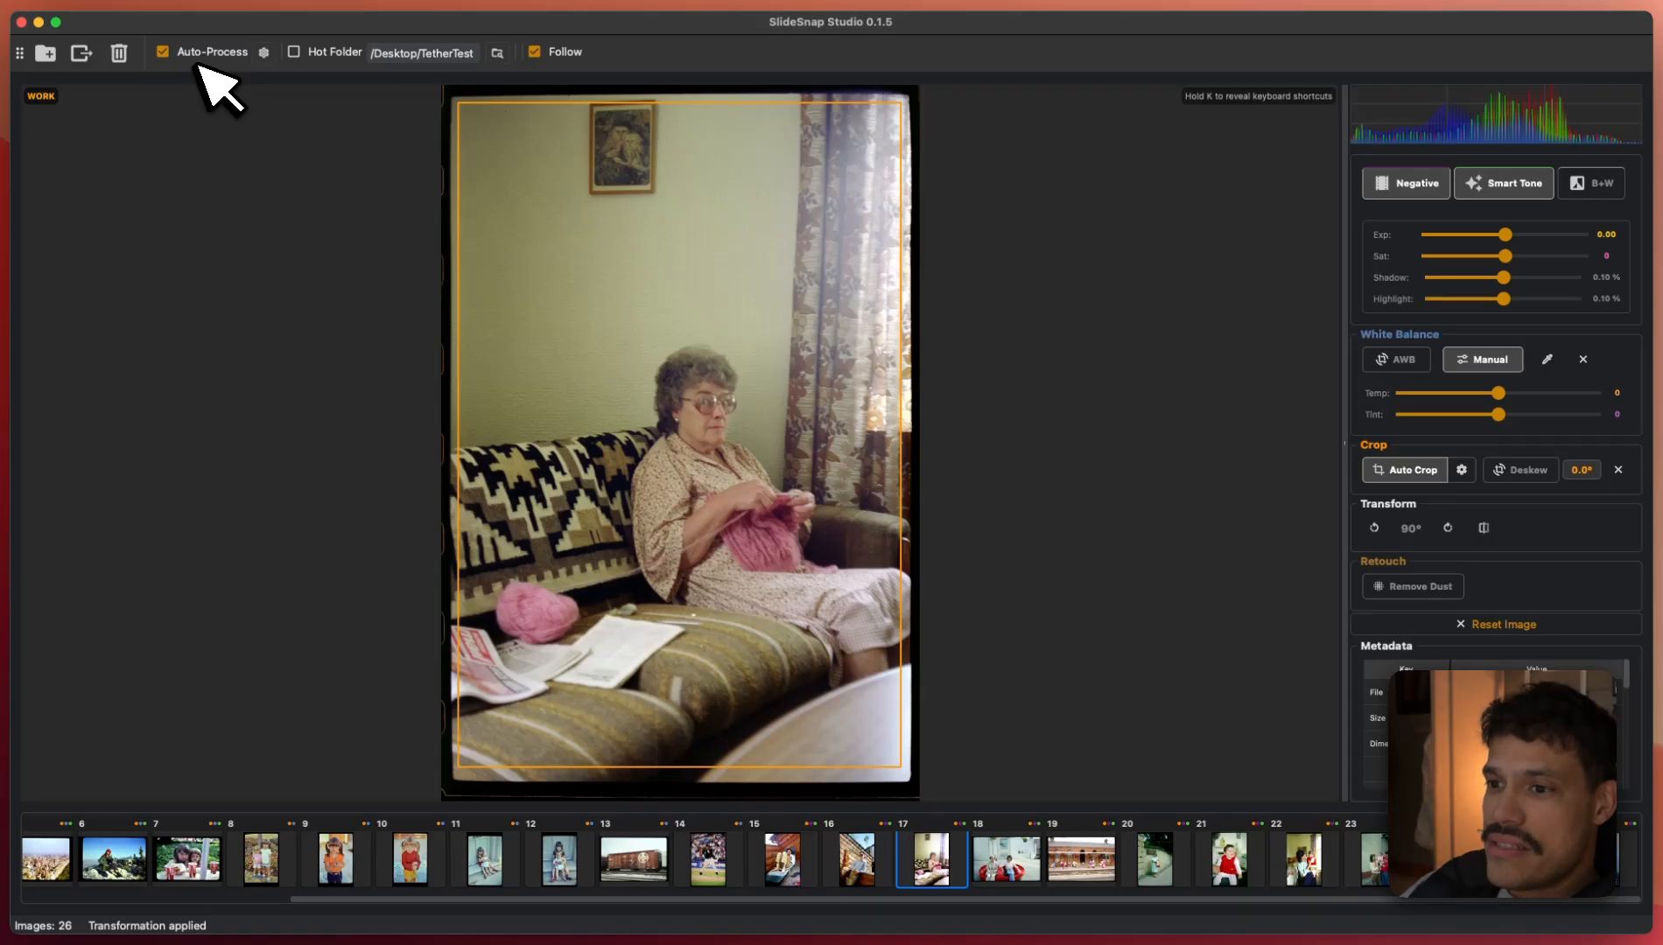
mouse_move(684, 746)
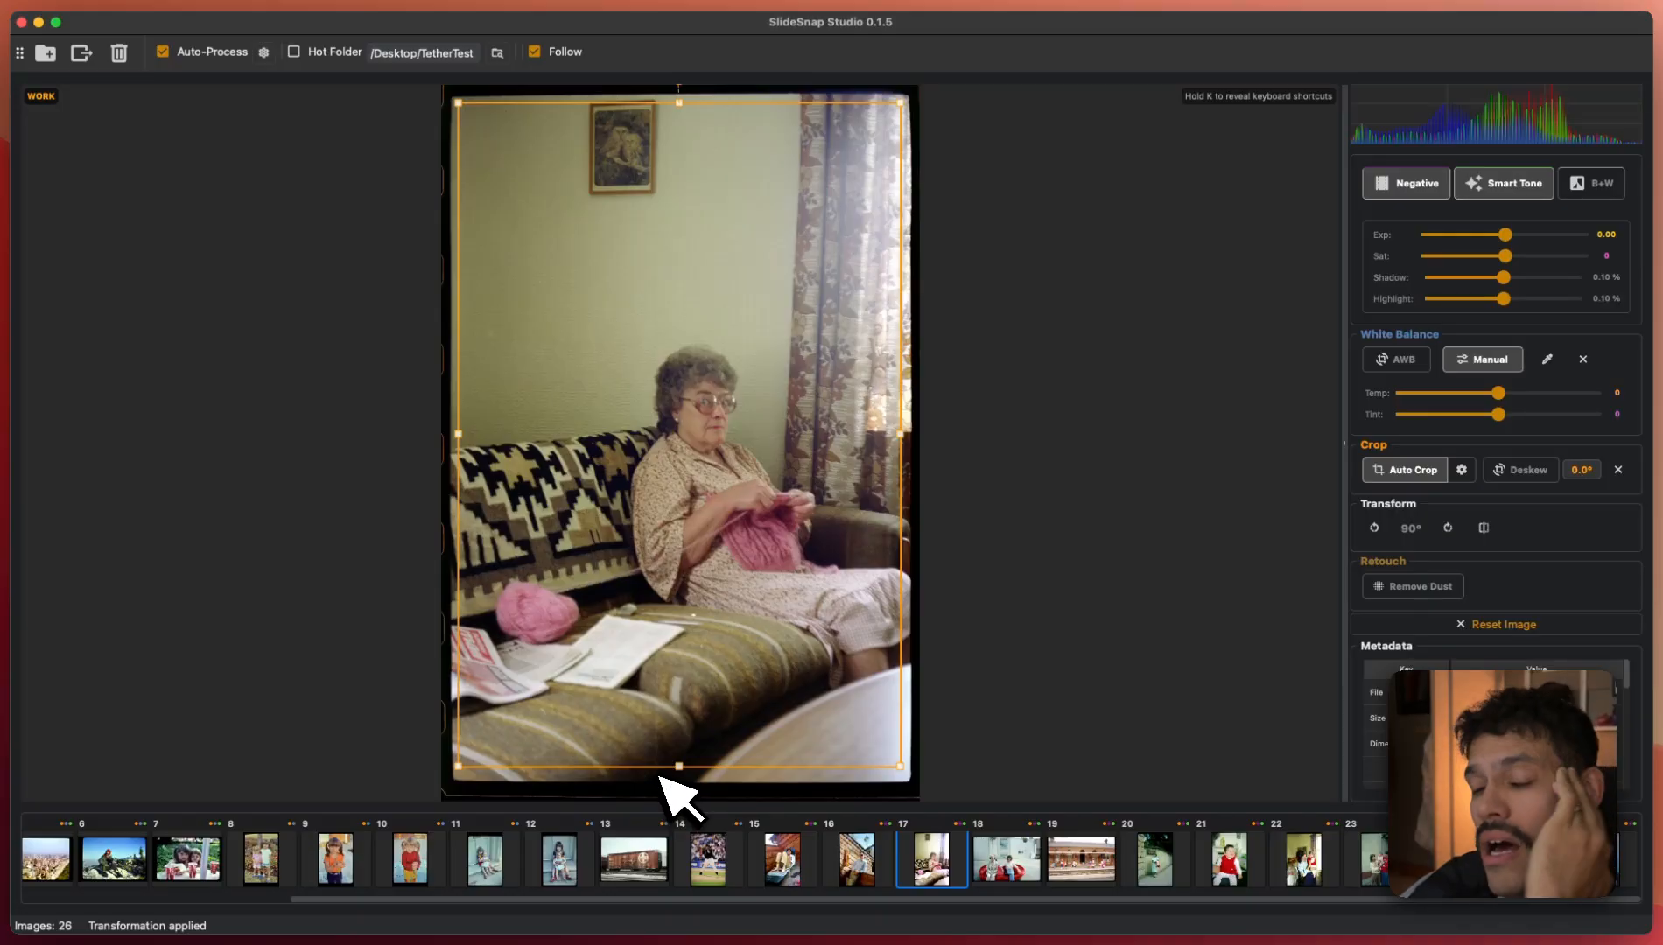
click(658, 776)
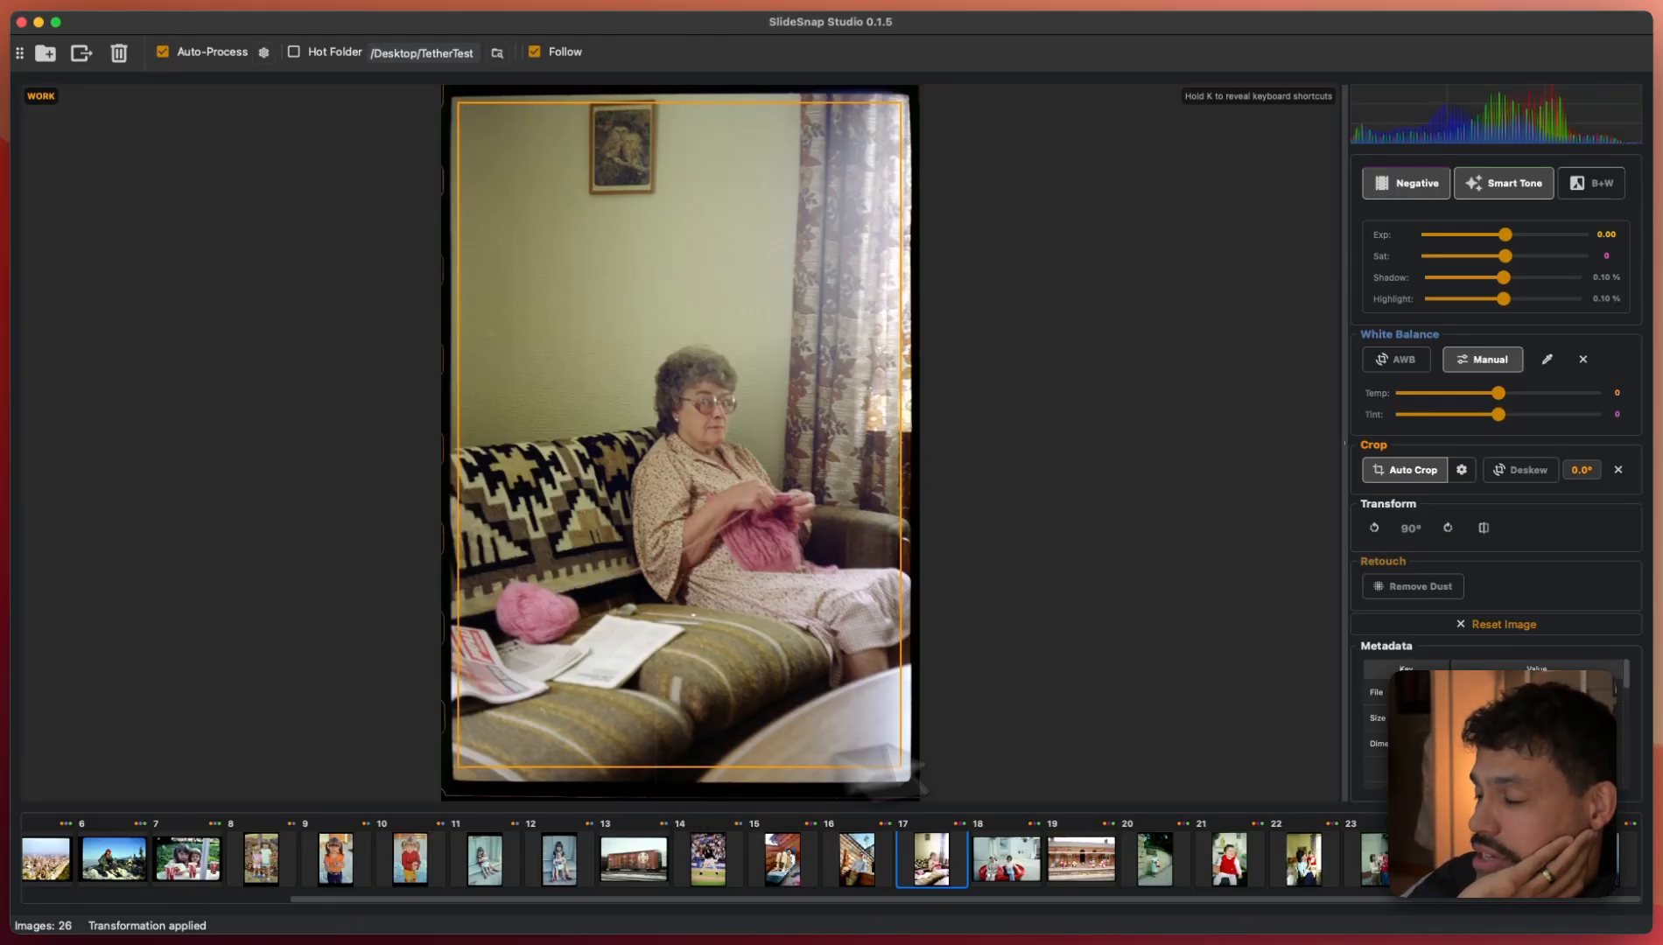
scroll(1488, 727, down, 5)
scroll(1357, 730, up, 4)
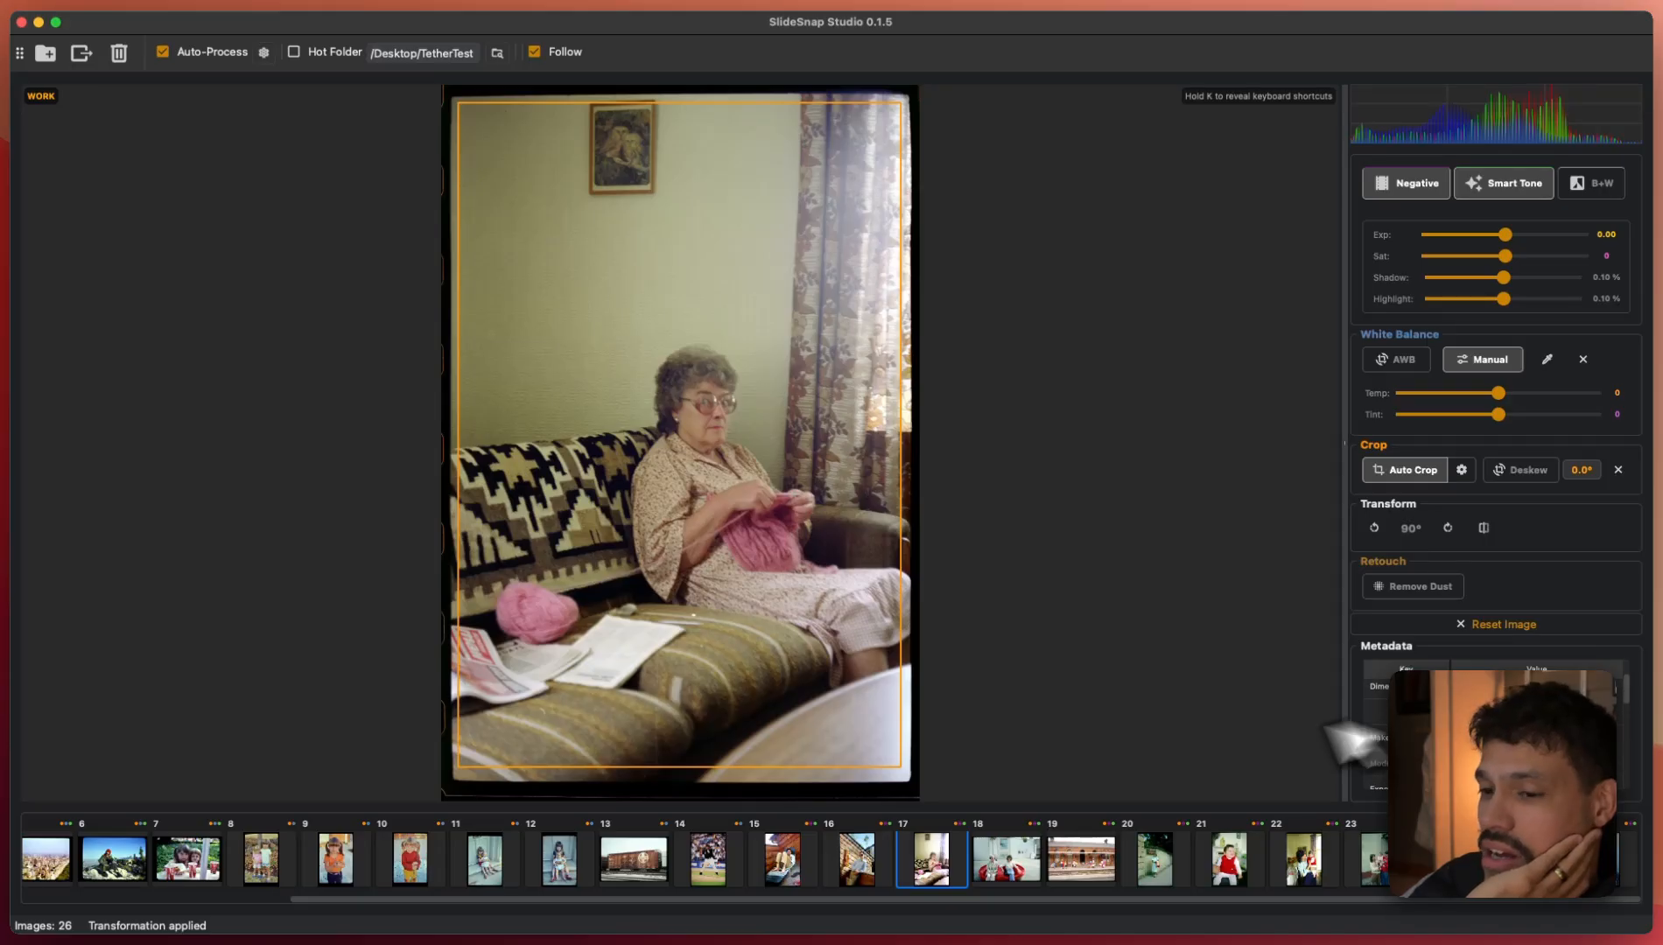